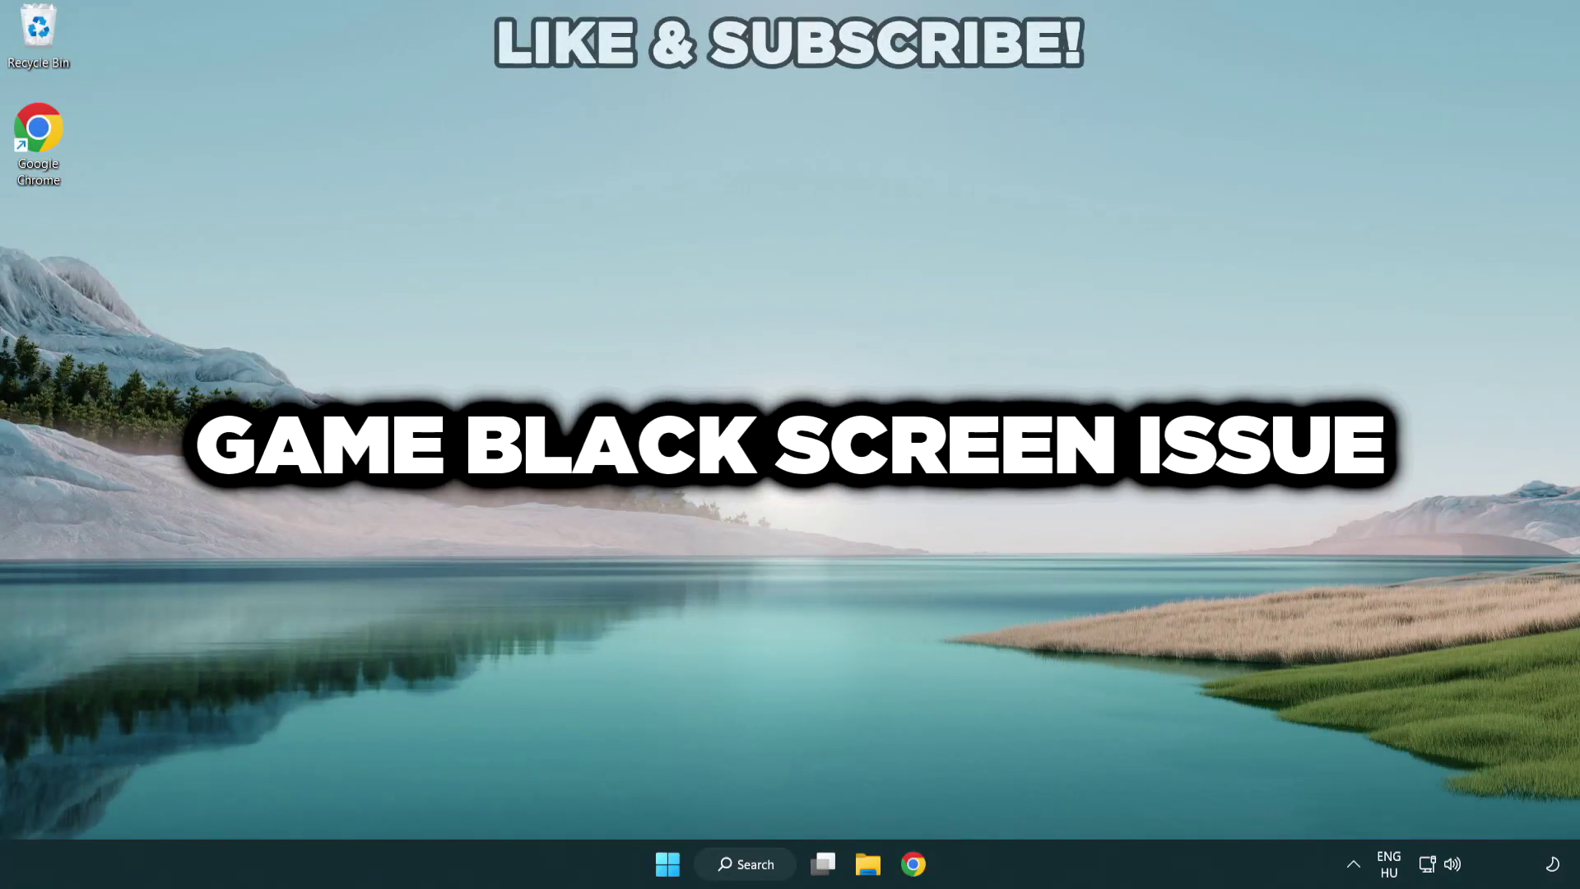
# Search Windows for 'device manager' so Device Manager appears as the best match.
pyautogui.click(745, 864)
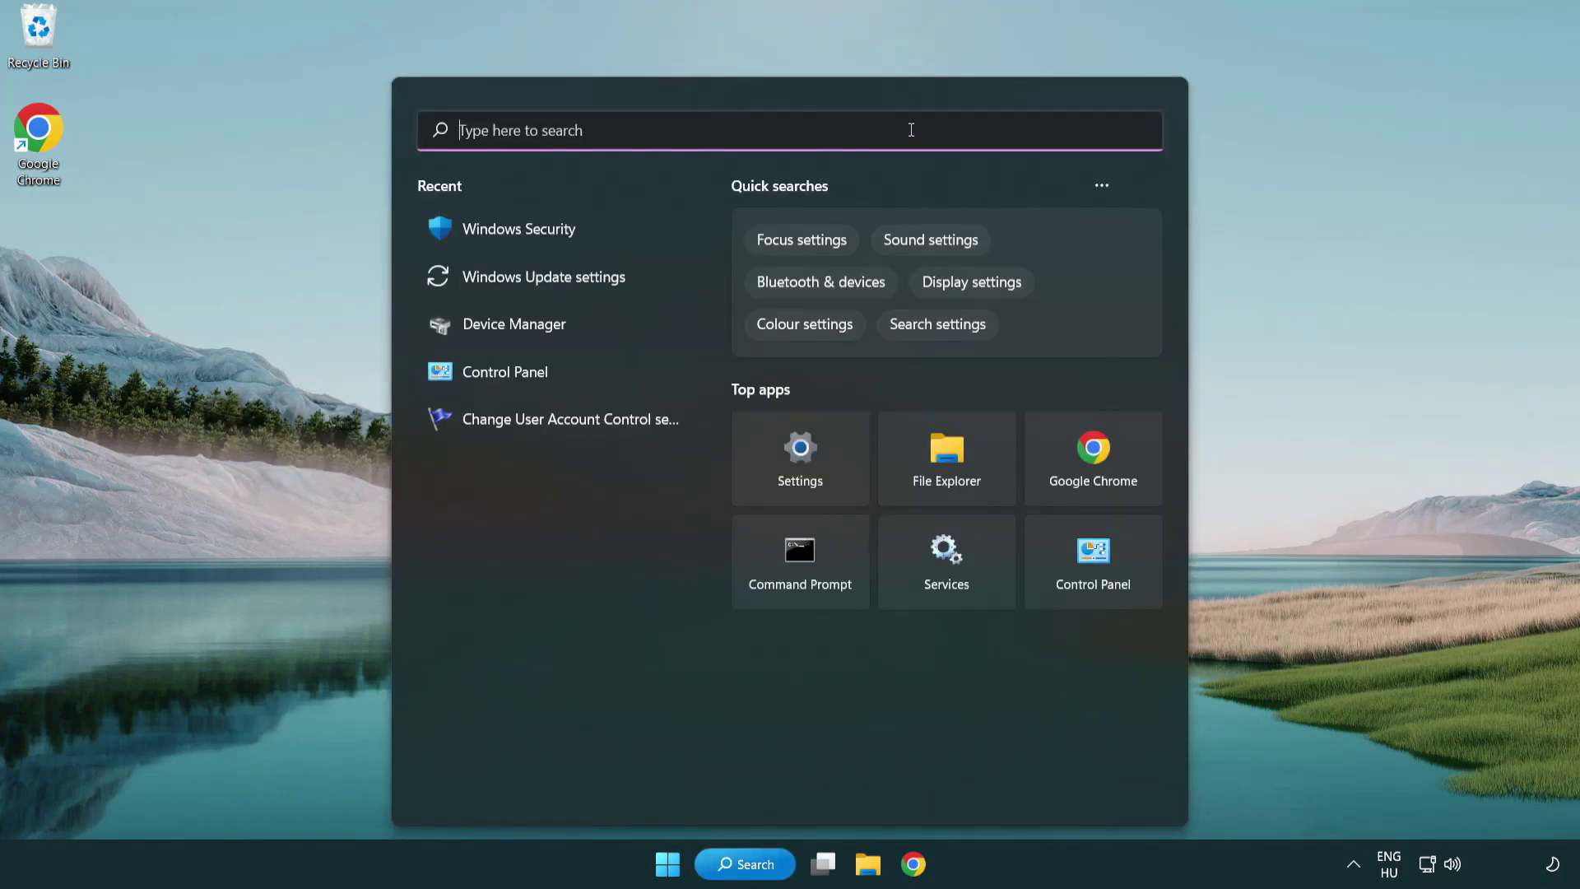
pyautogui.write('device m')
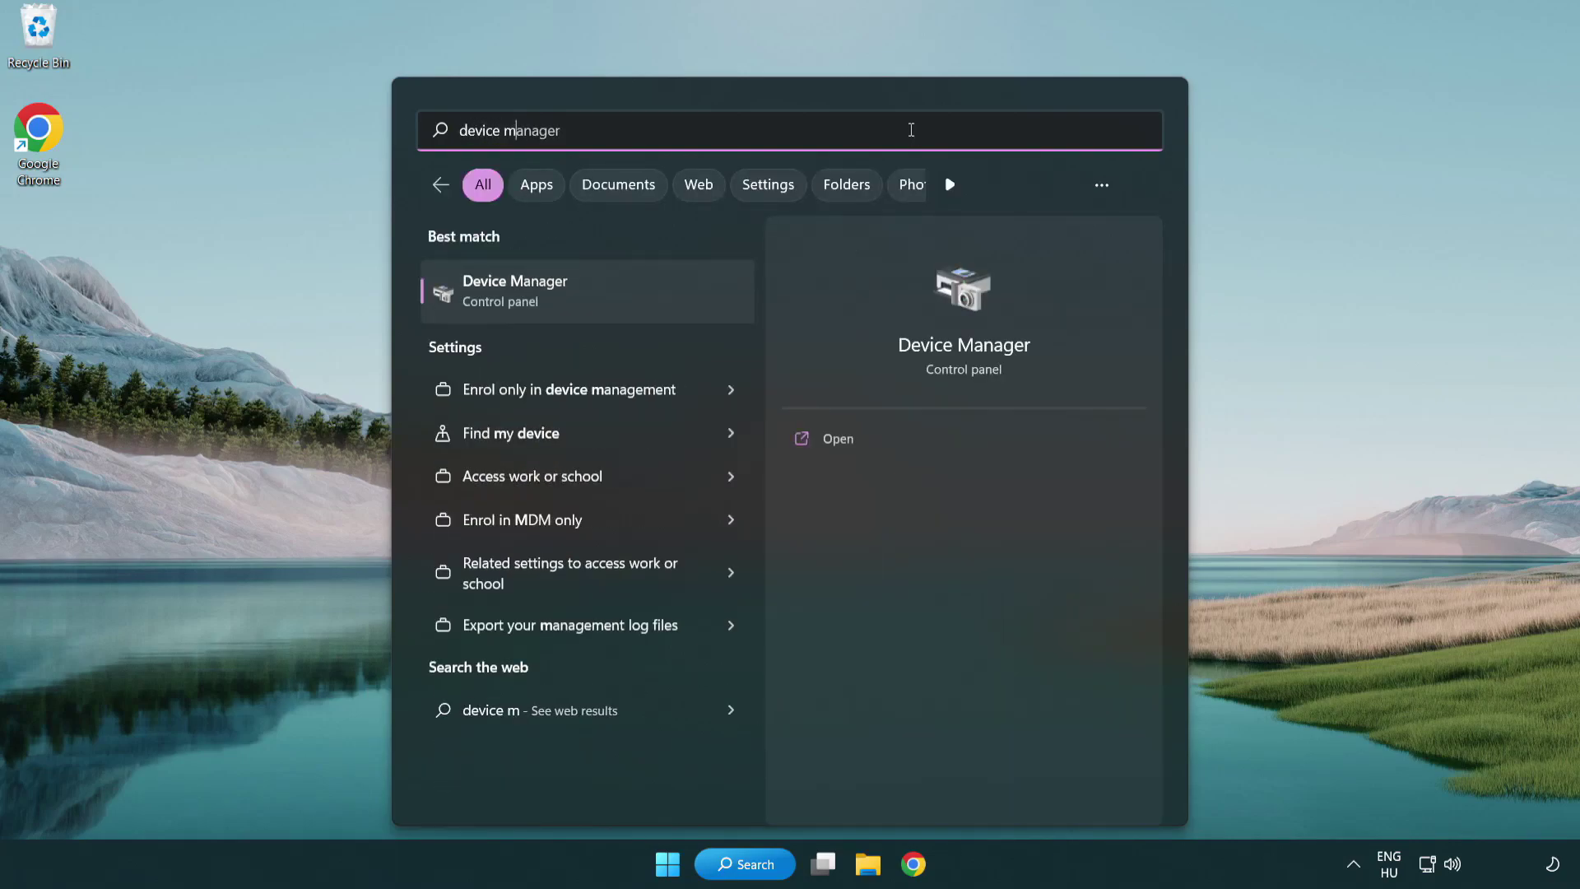
pyautogui.write('anager')
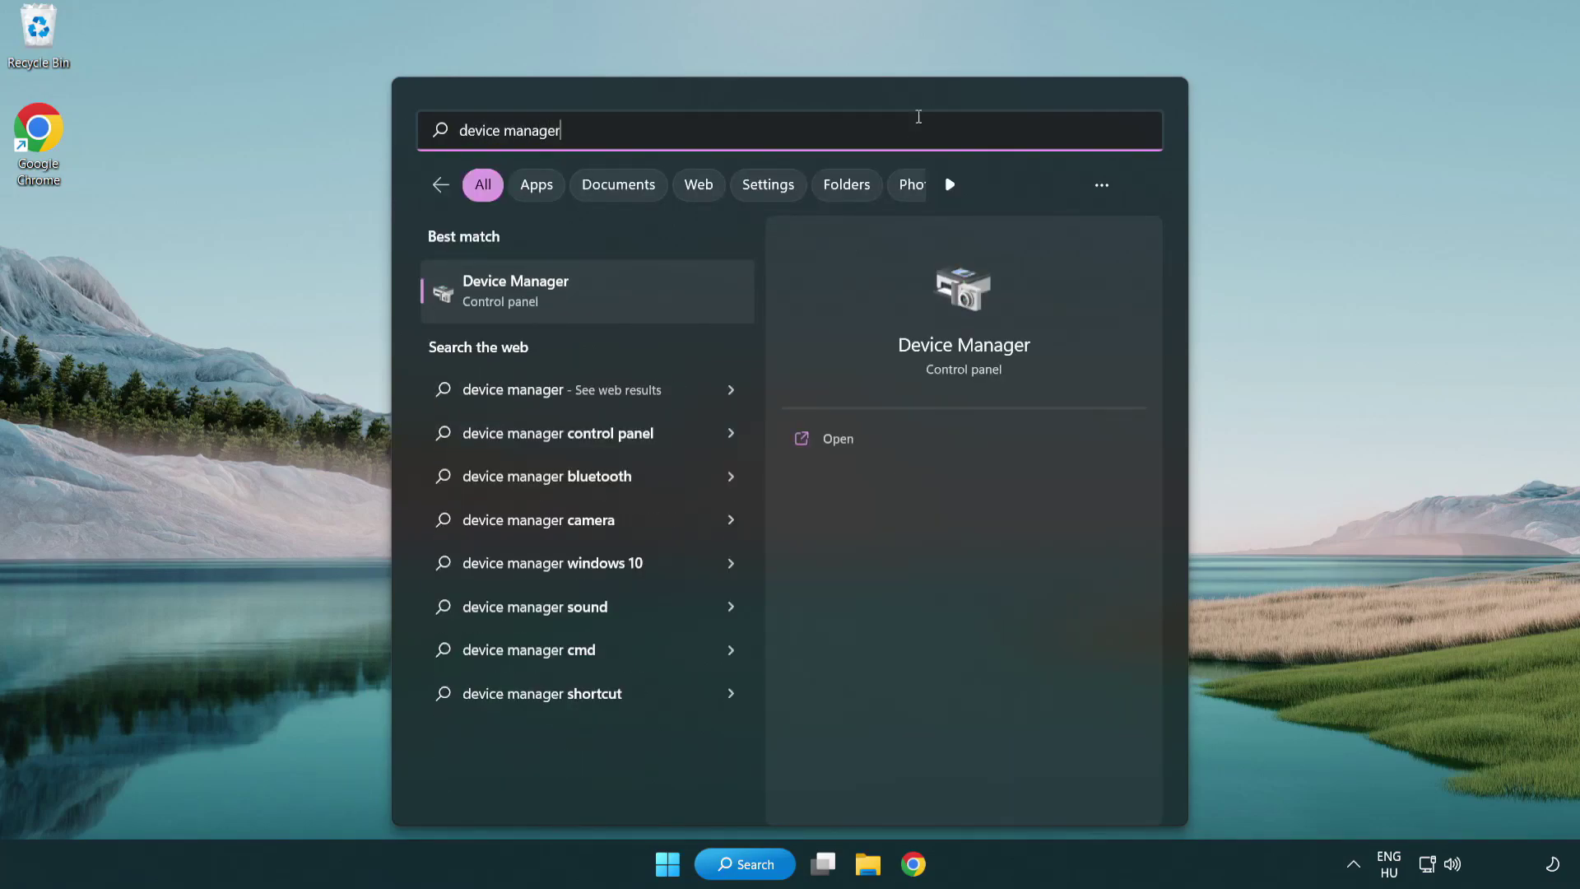
# Open Device Manager and let Windows automatically search for a newer VMware SVGA 3D display driver.
pyautogui.click(632, 298)
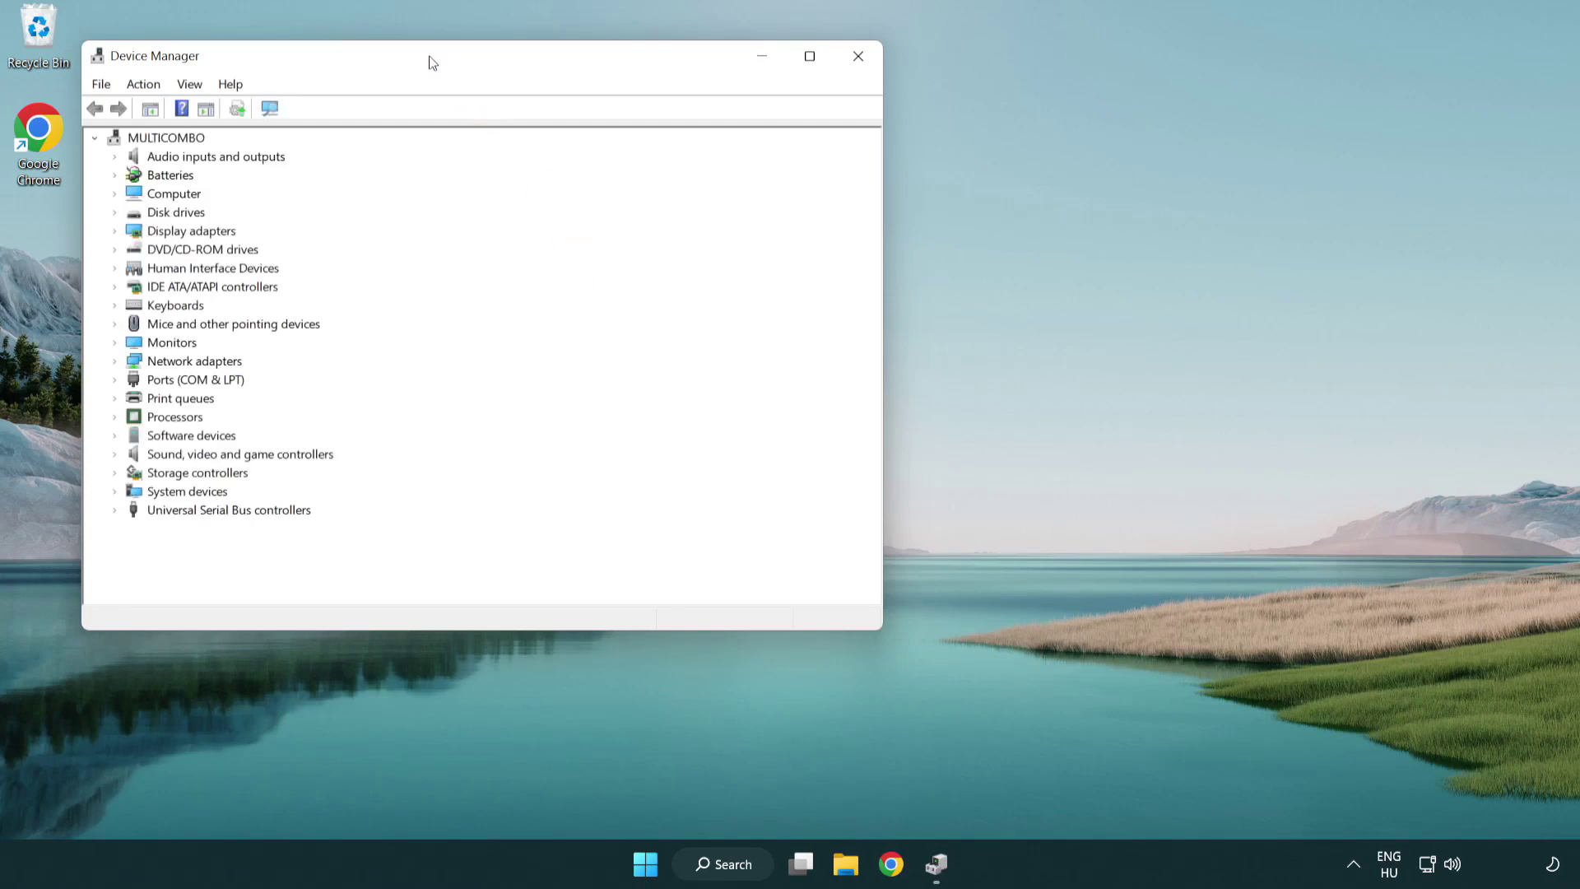
pyautogui.moveTo(432, 63); pyautogui.dragTo(696, 160)
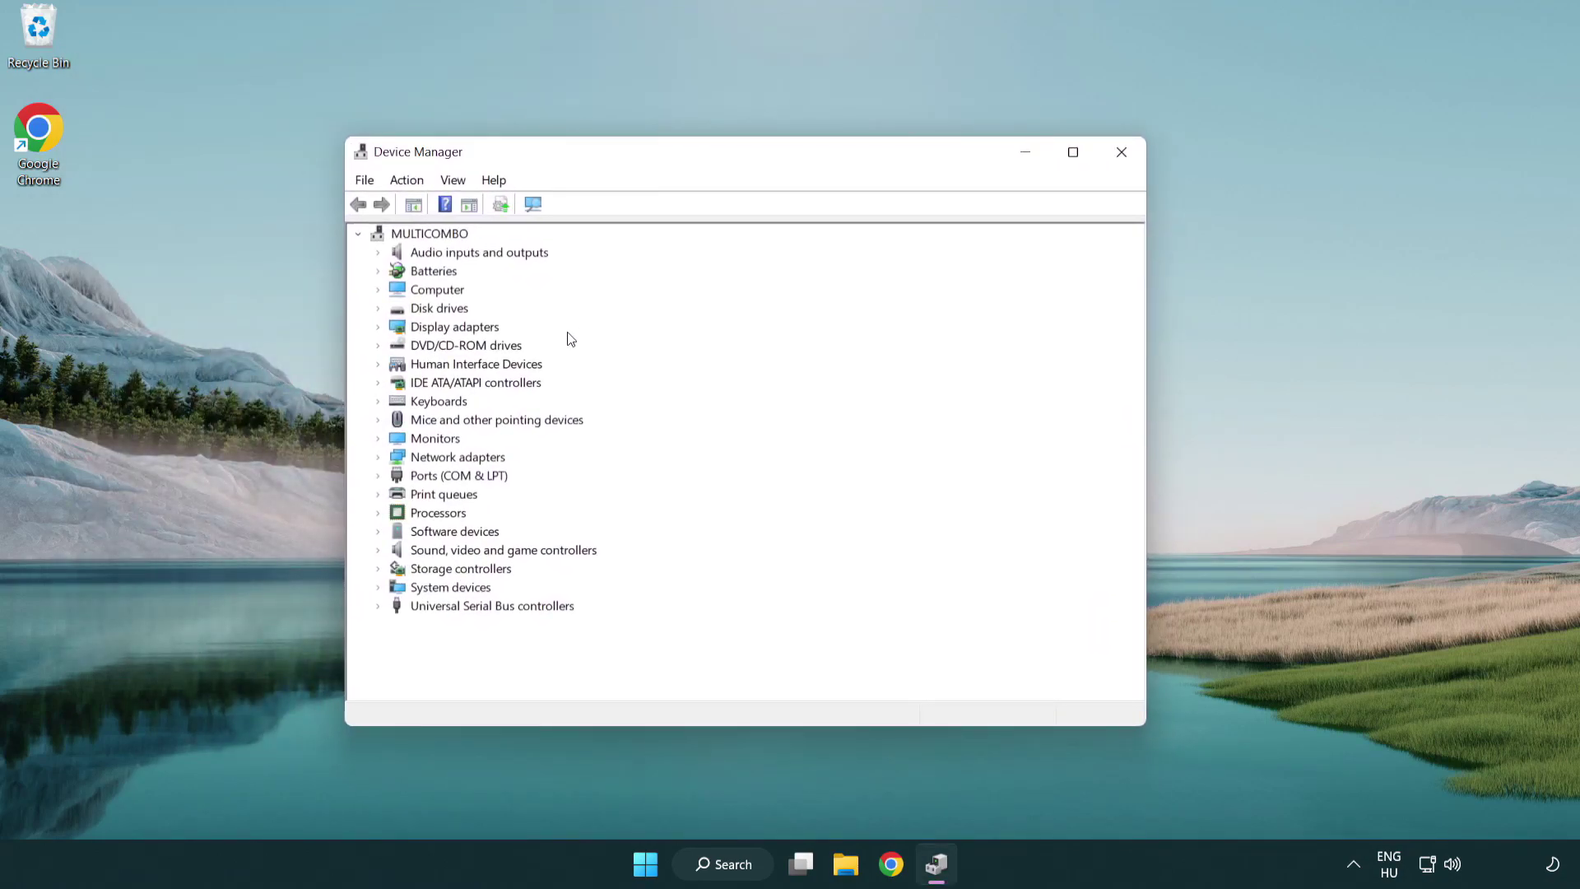
pyautogui.click(432, 330)
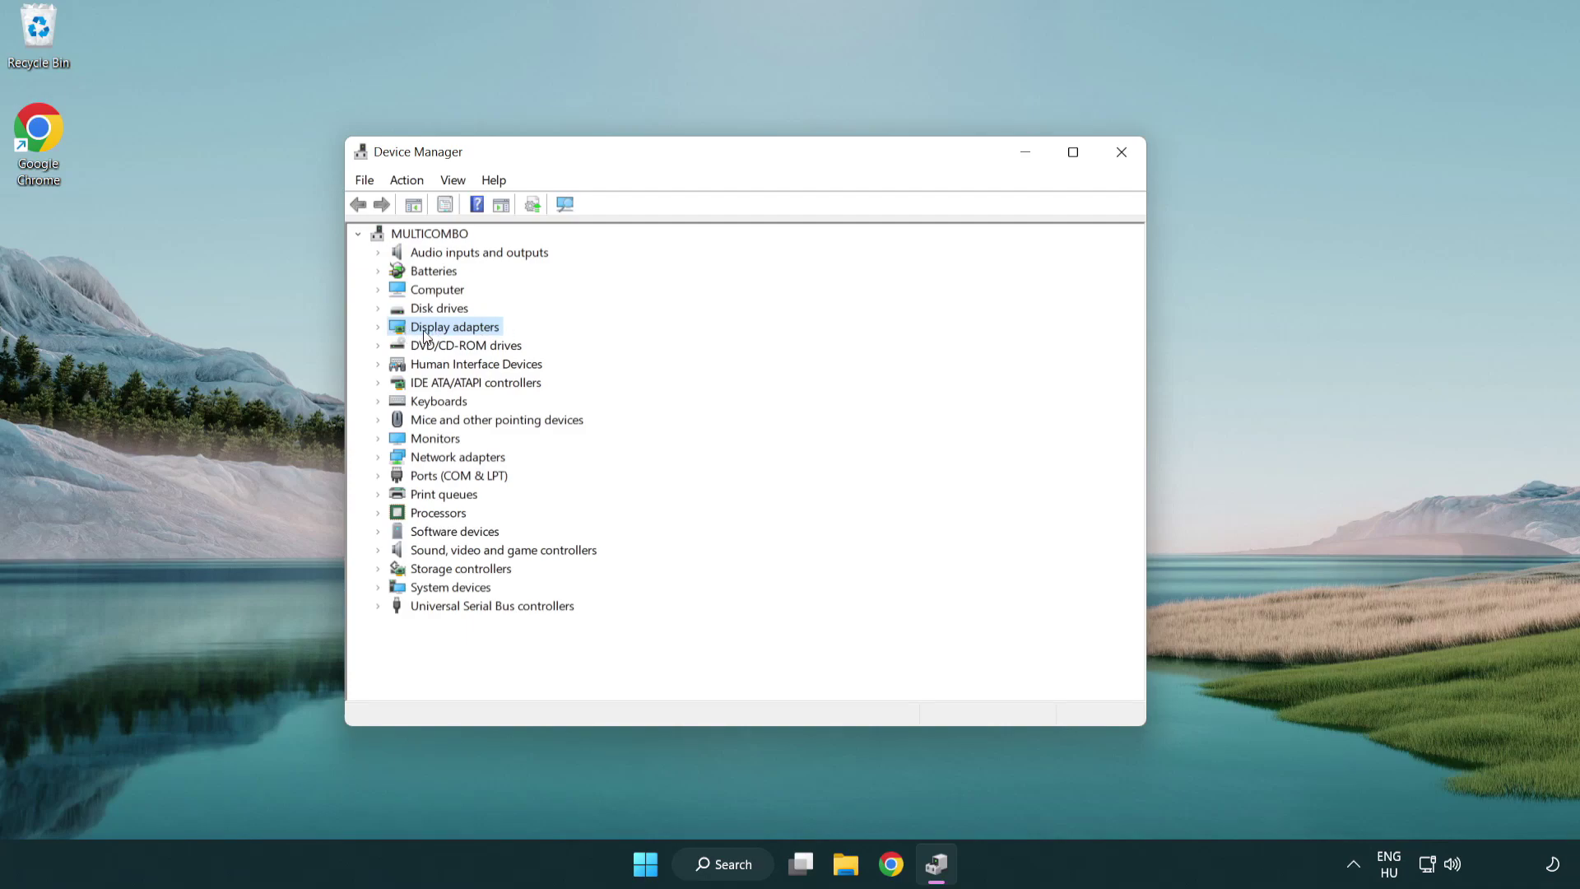
pyautogui.click(378, 327)
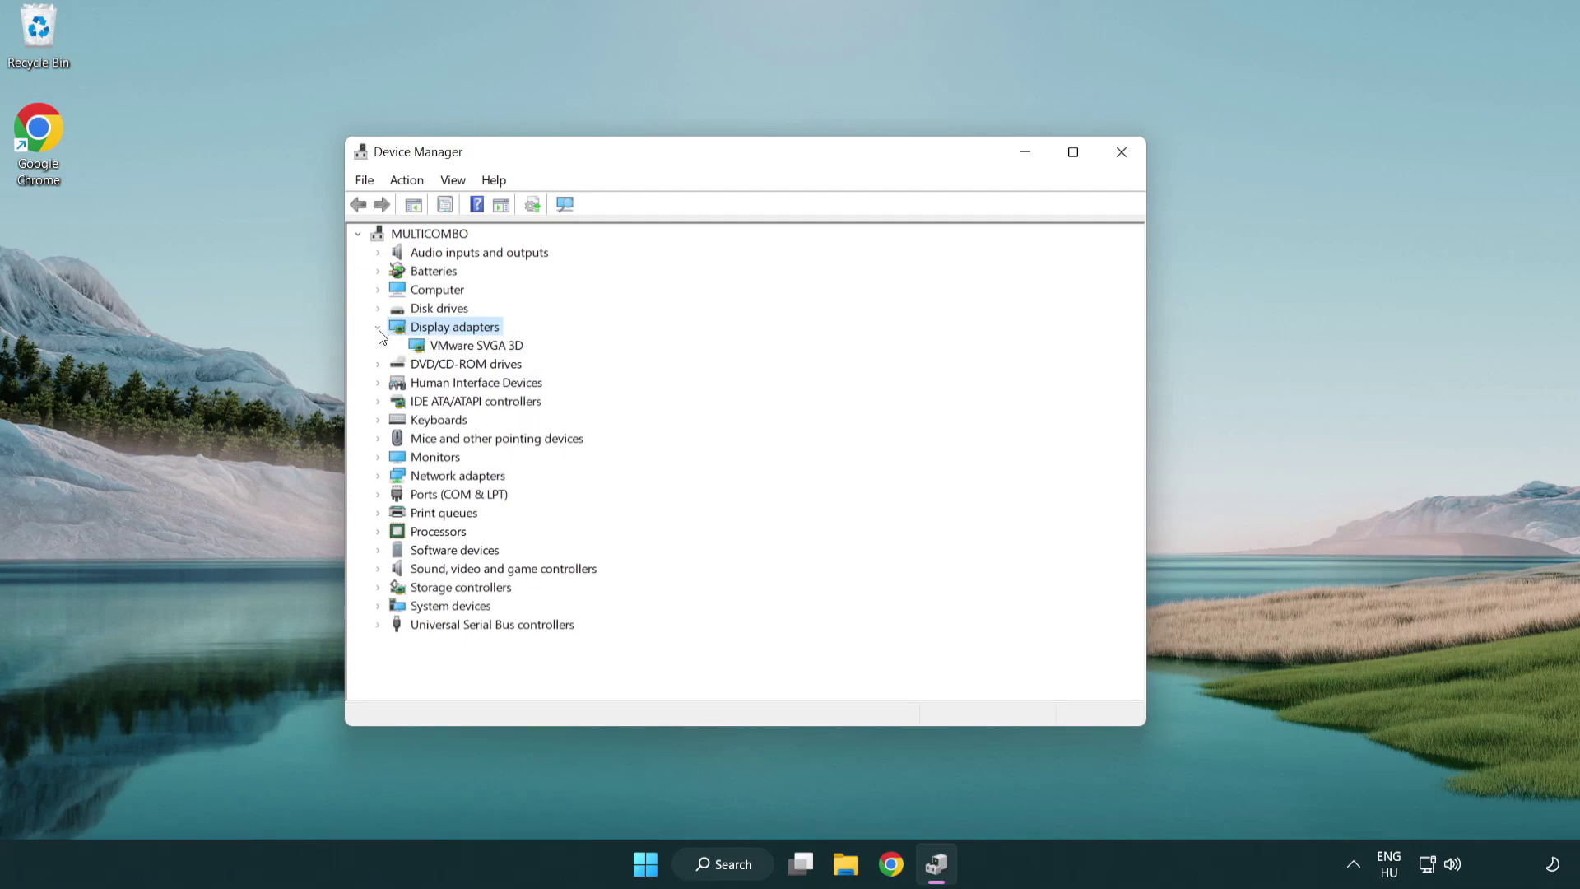
pyautogui.click(471, 350)
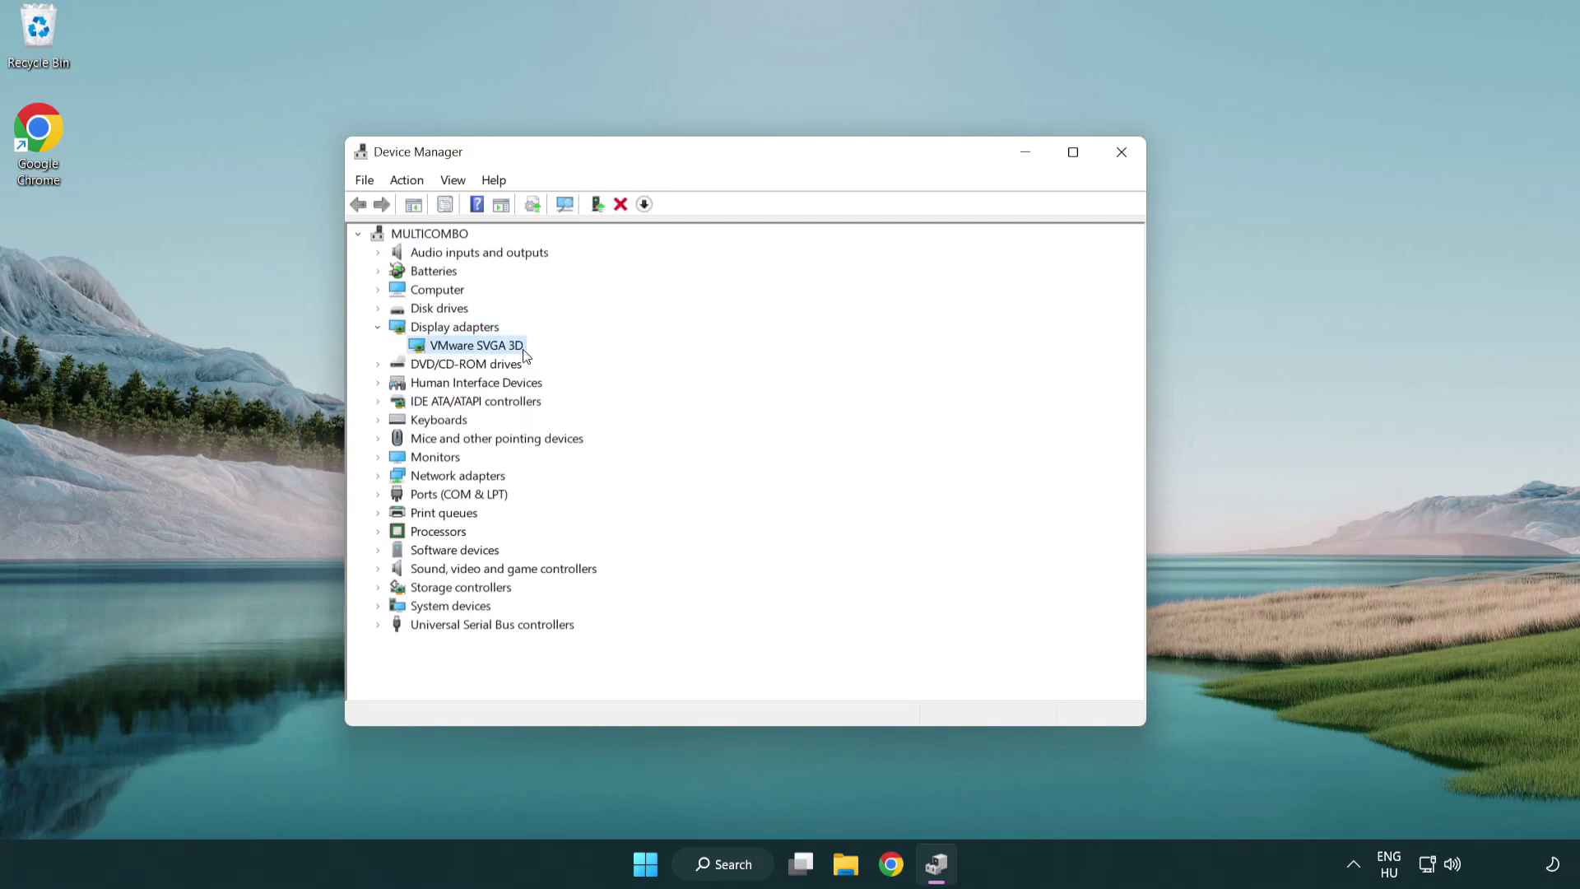
pyautogui.rightClick(471, 351)
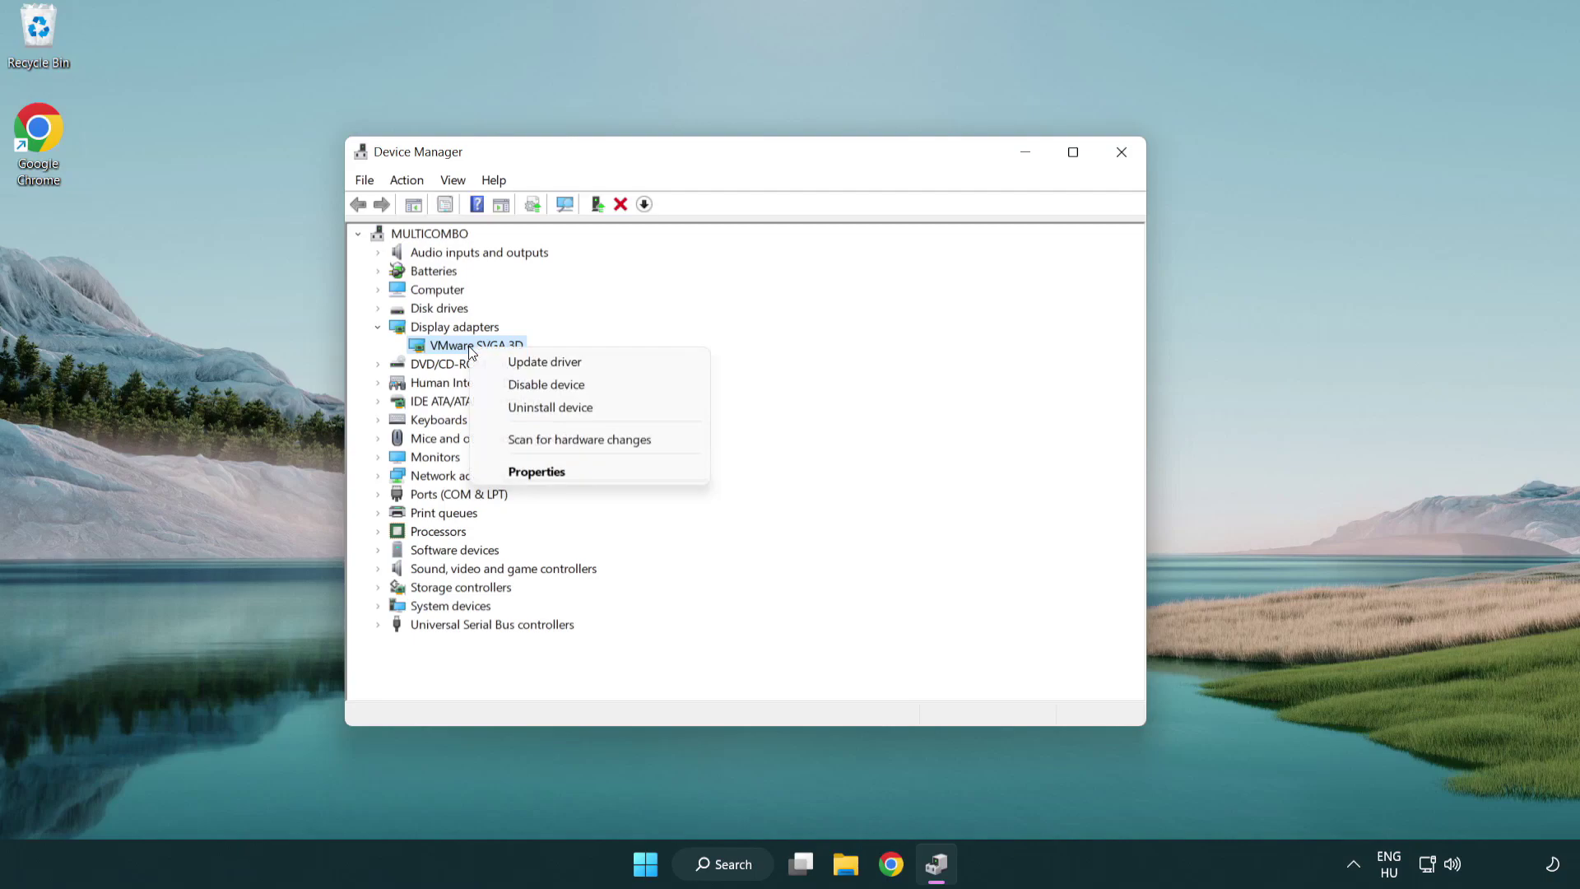
pyautogui.click(623, 364)
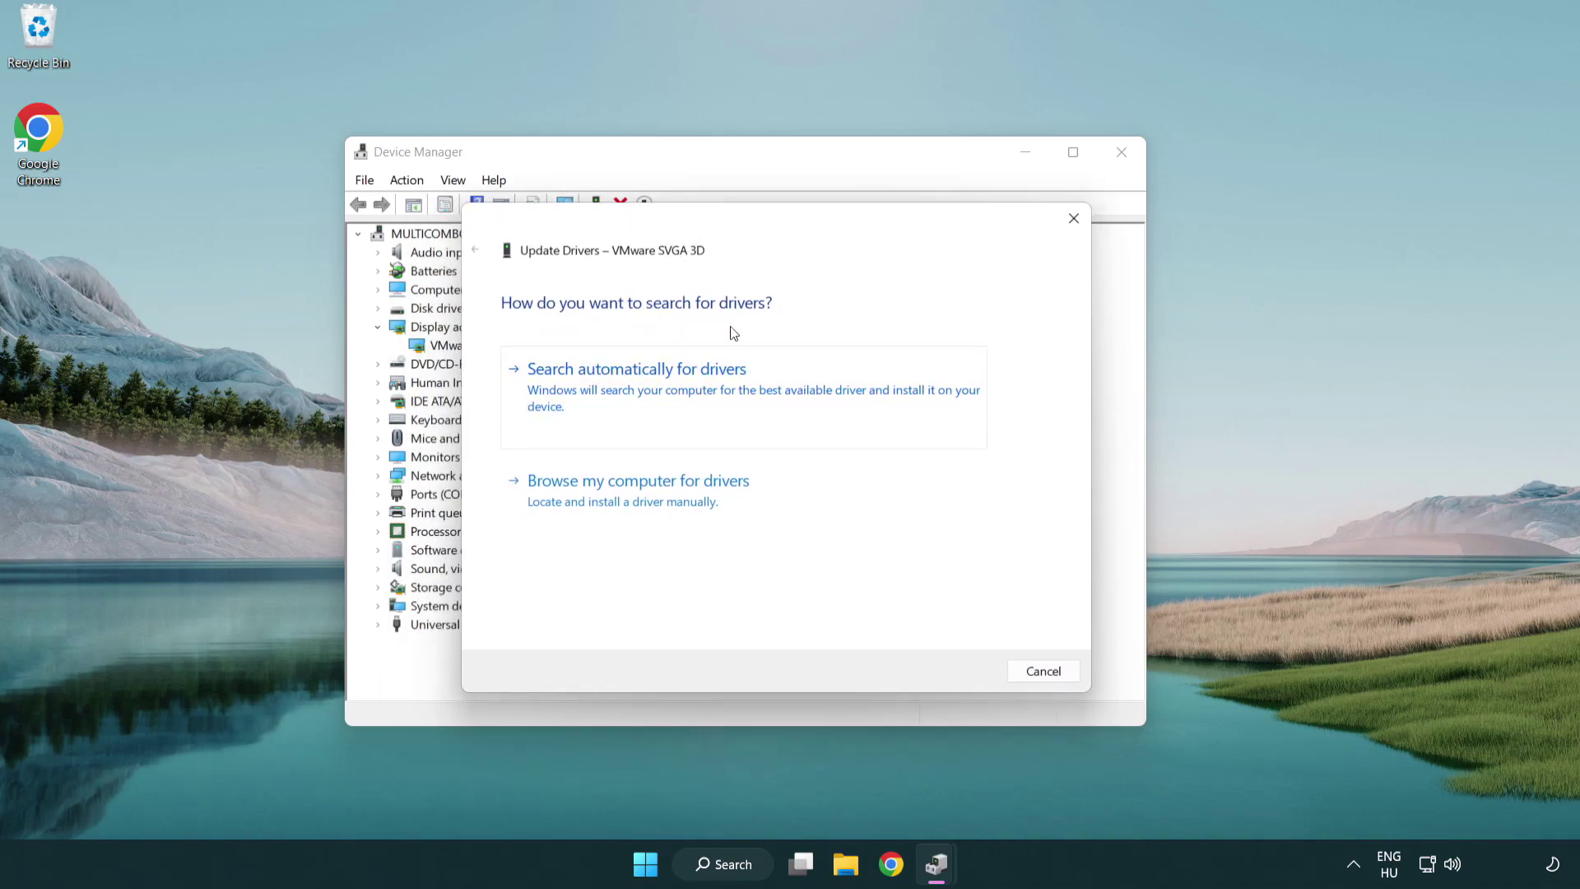
pyautogui.click(697, 389)
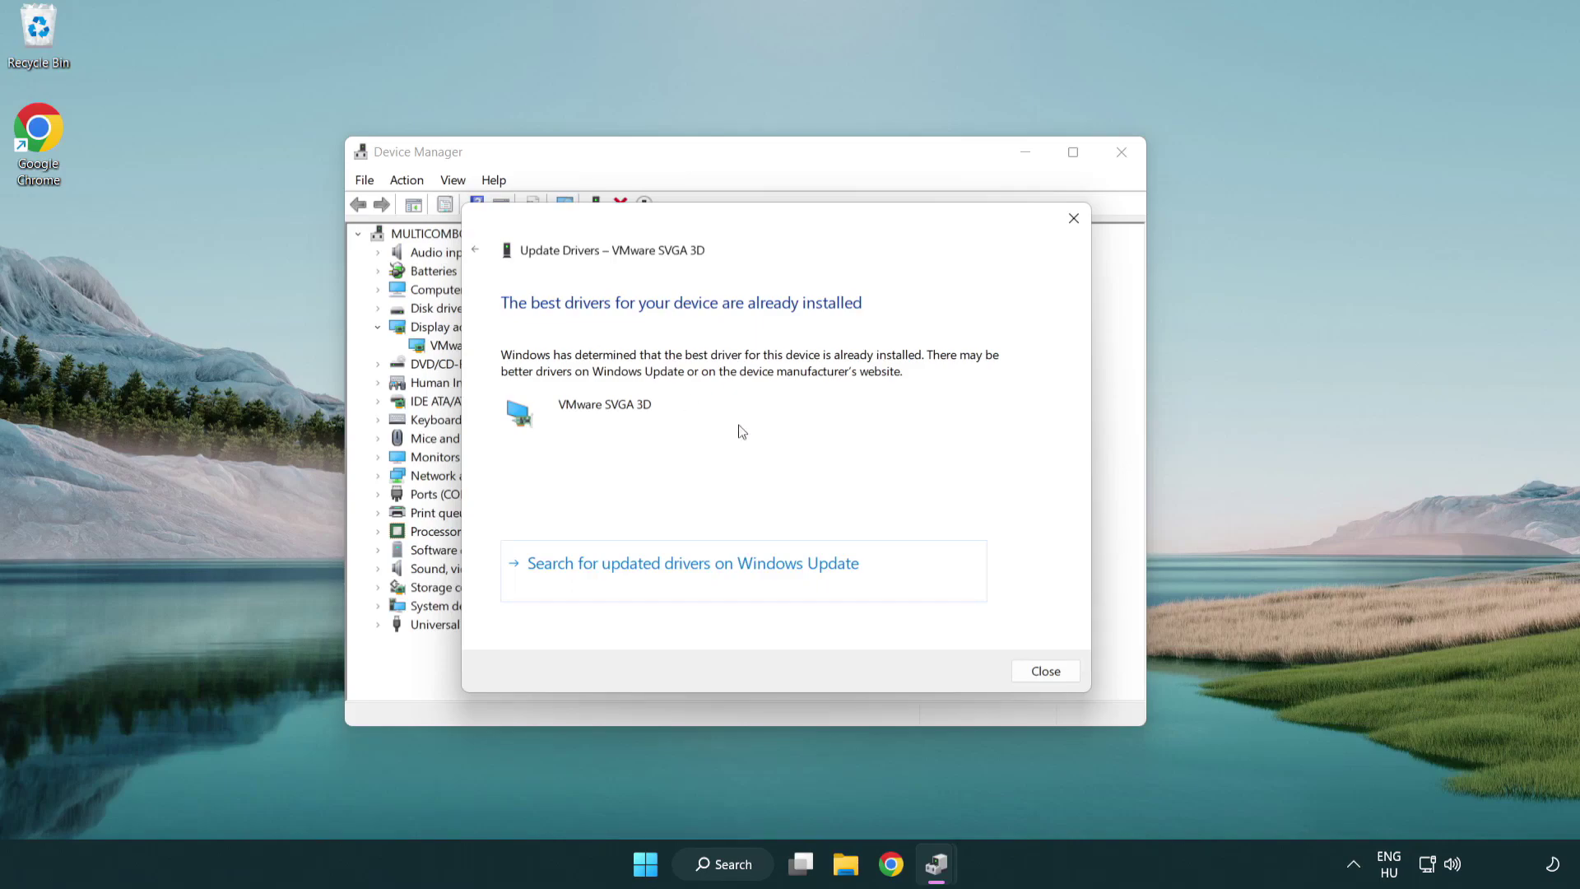
pyautogui.click(1046, 673)
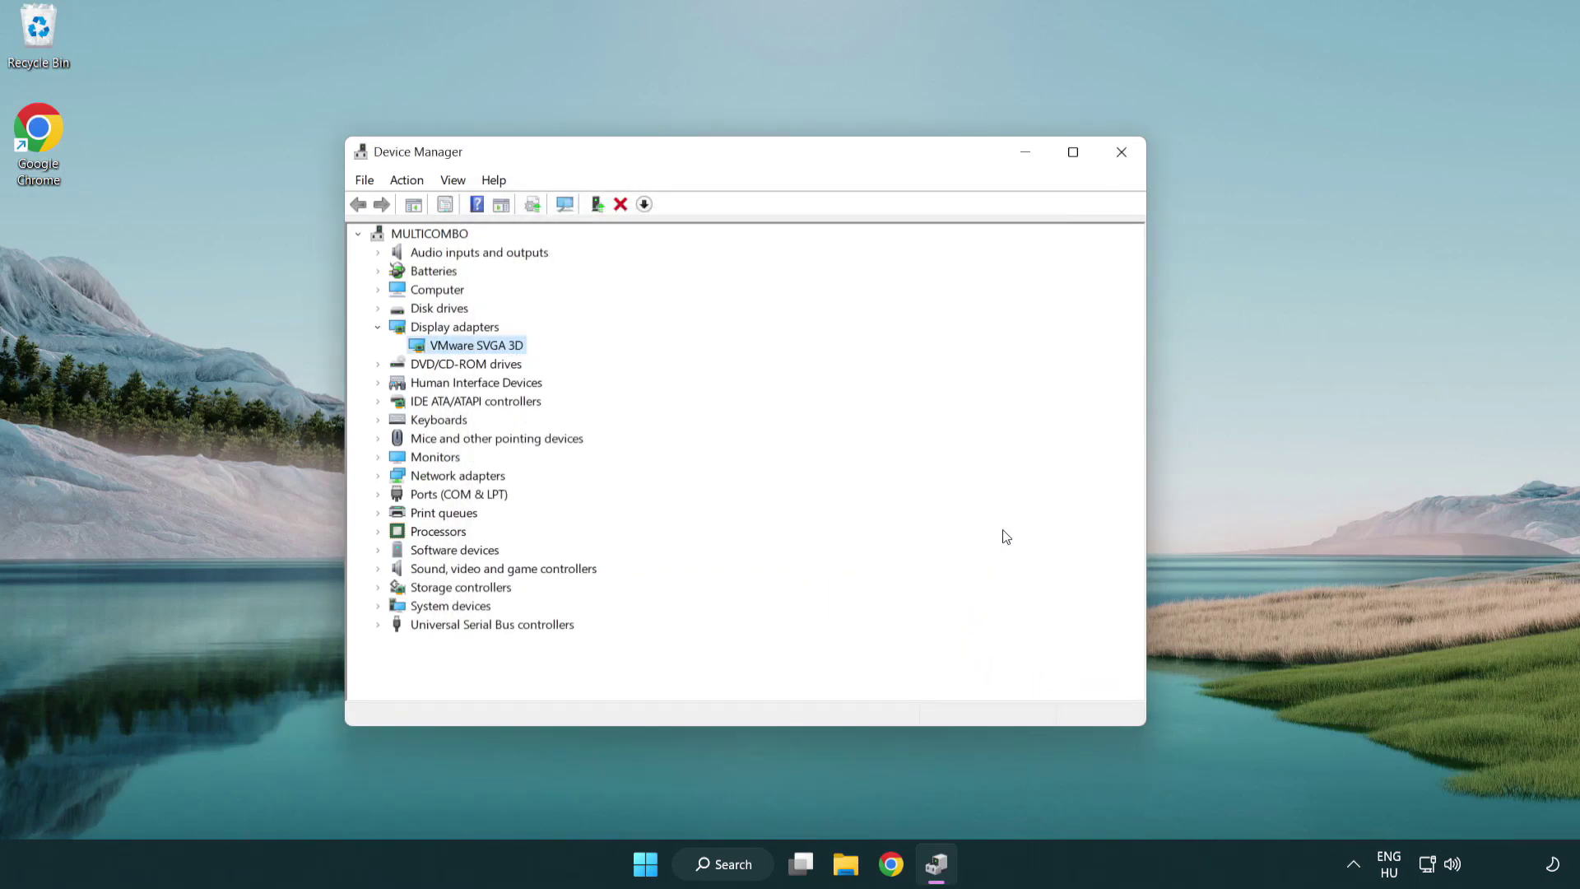
# Close Device Manager and search Windows for 'update'.
pyautogui.click(1125, 158)
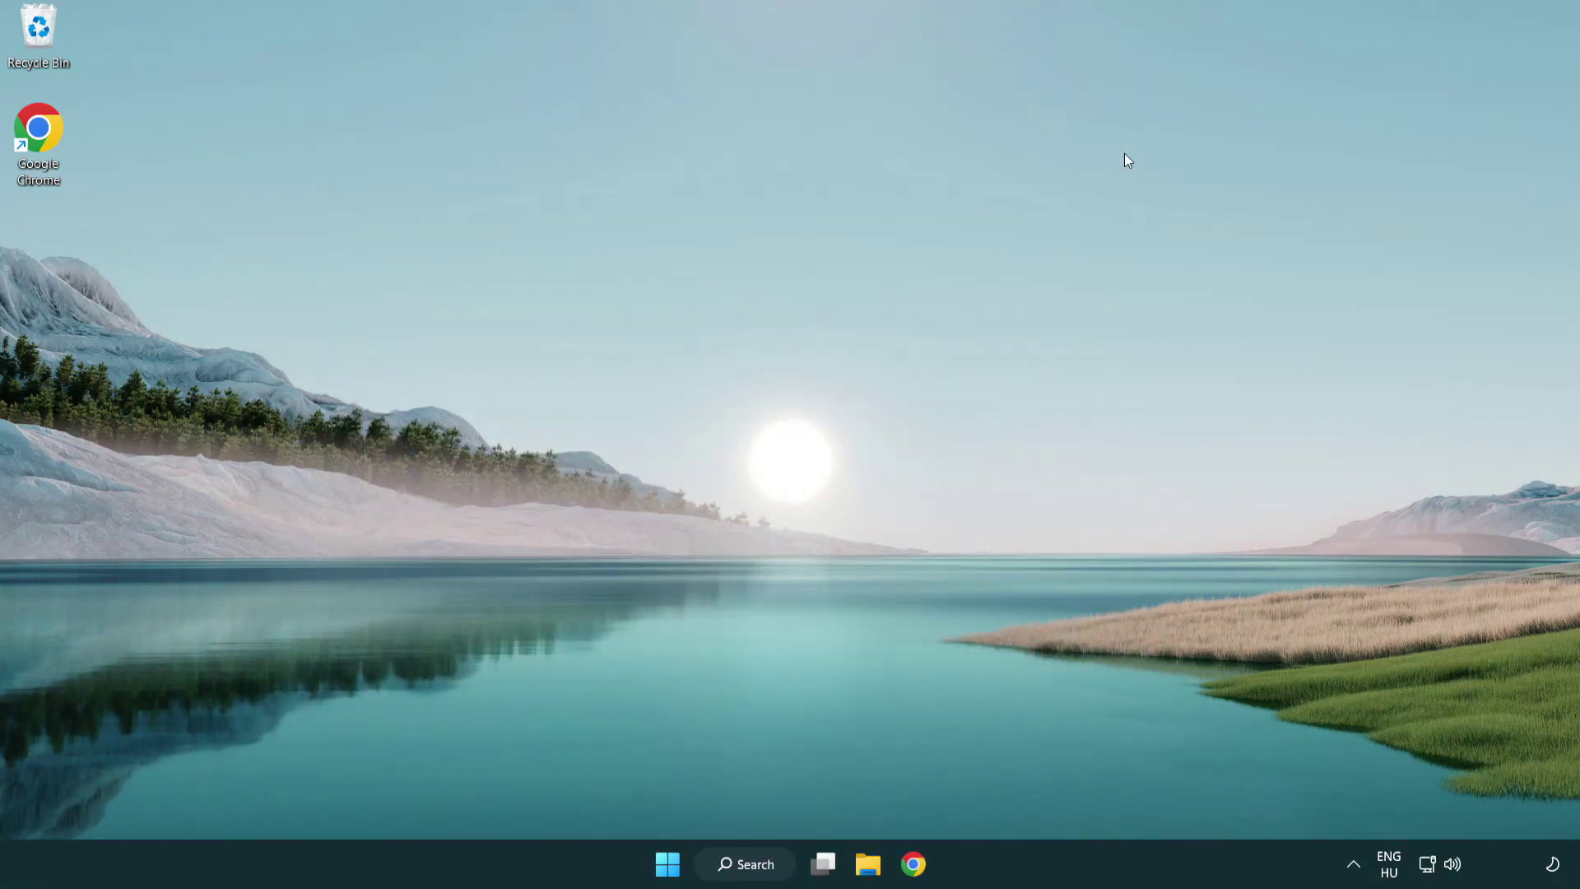
pyautogui.click(759, 860)
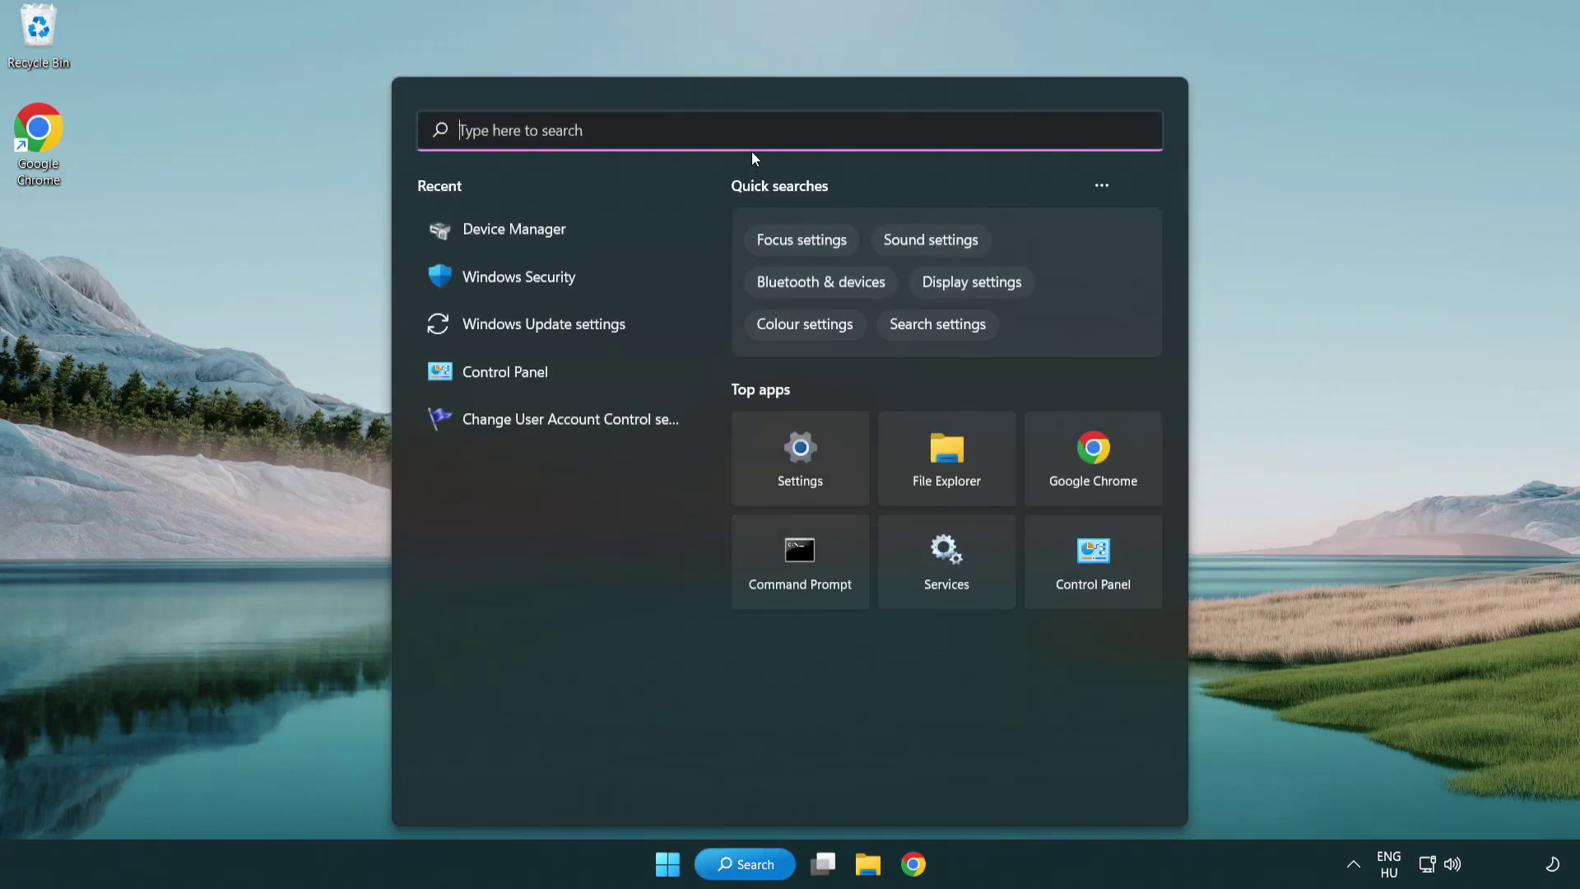
pyautogui.write('update')
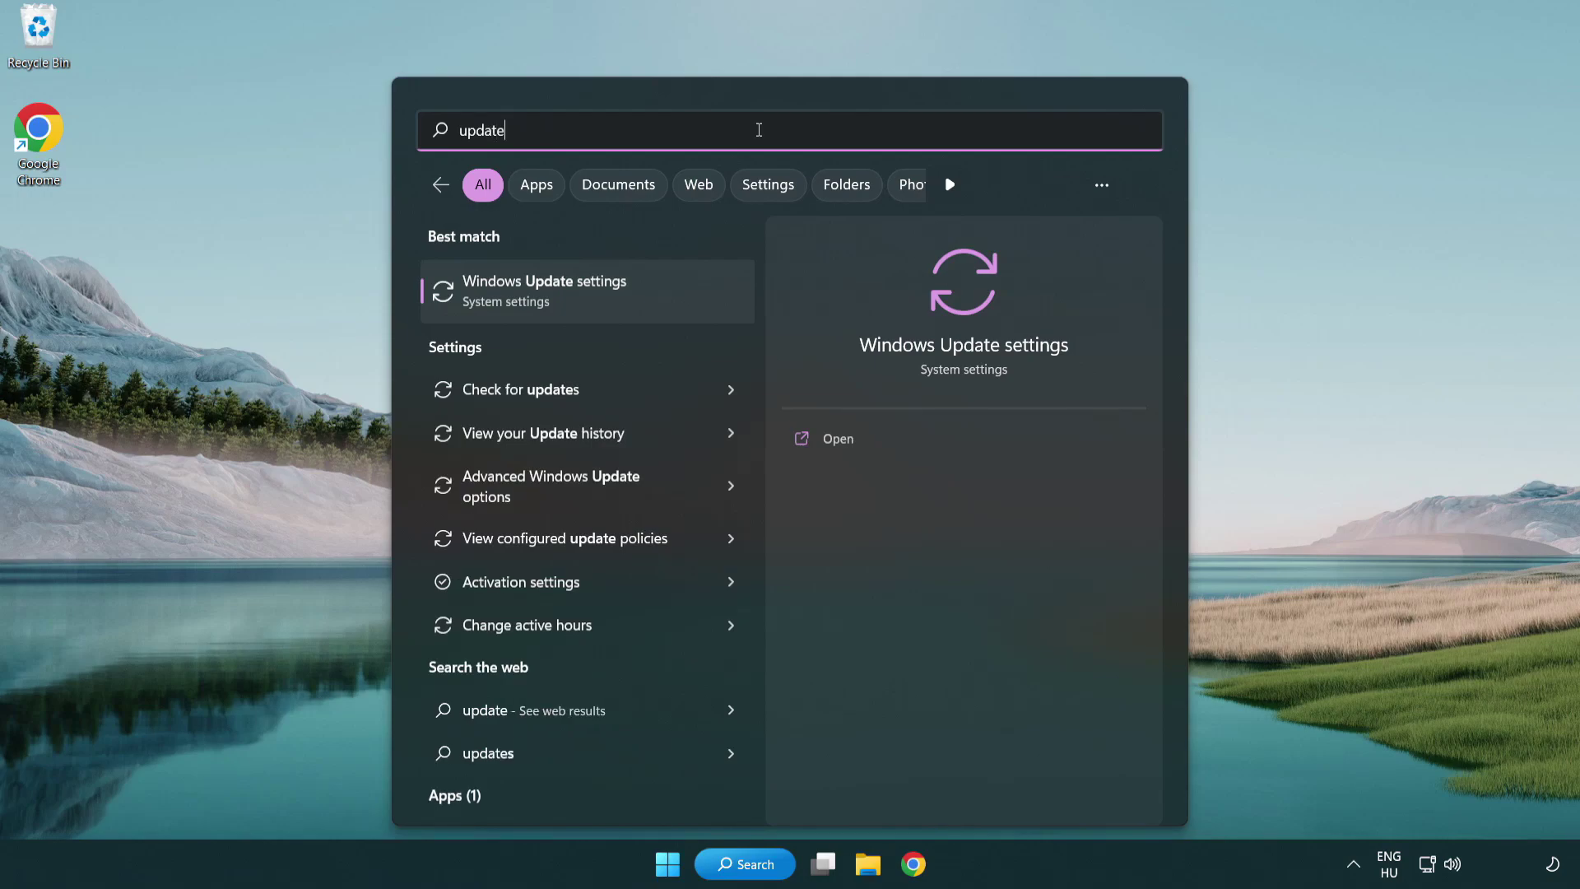
# Check for Windows updates until it reports 'You're up to date', then close Settings.
pyautogui.click(615, 297)
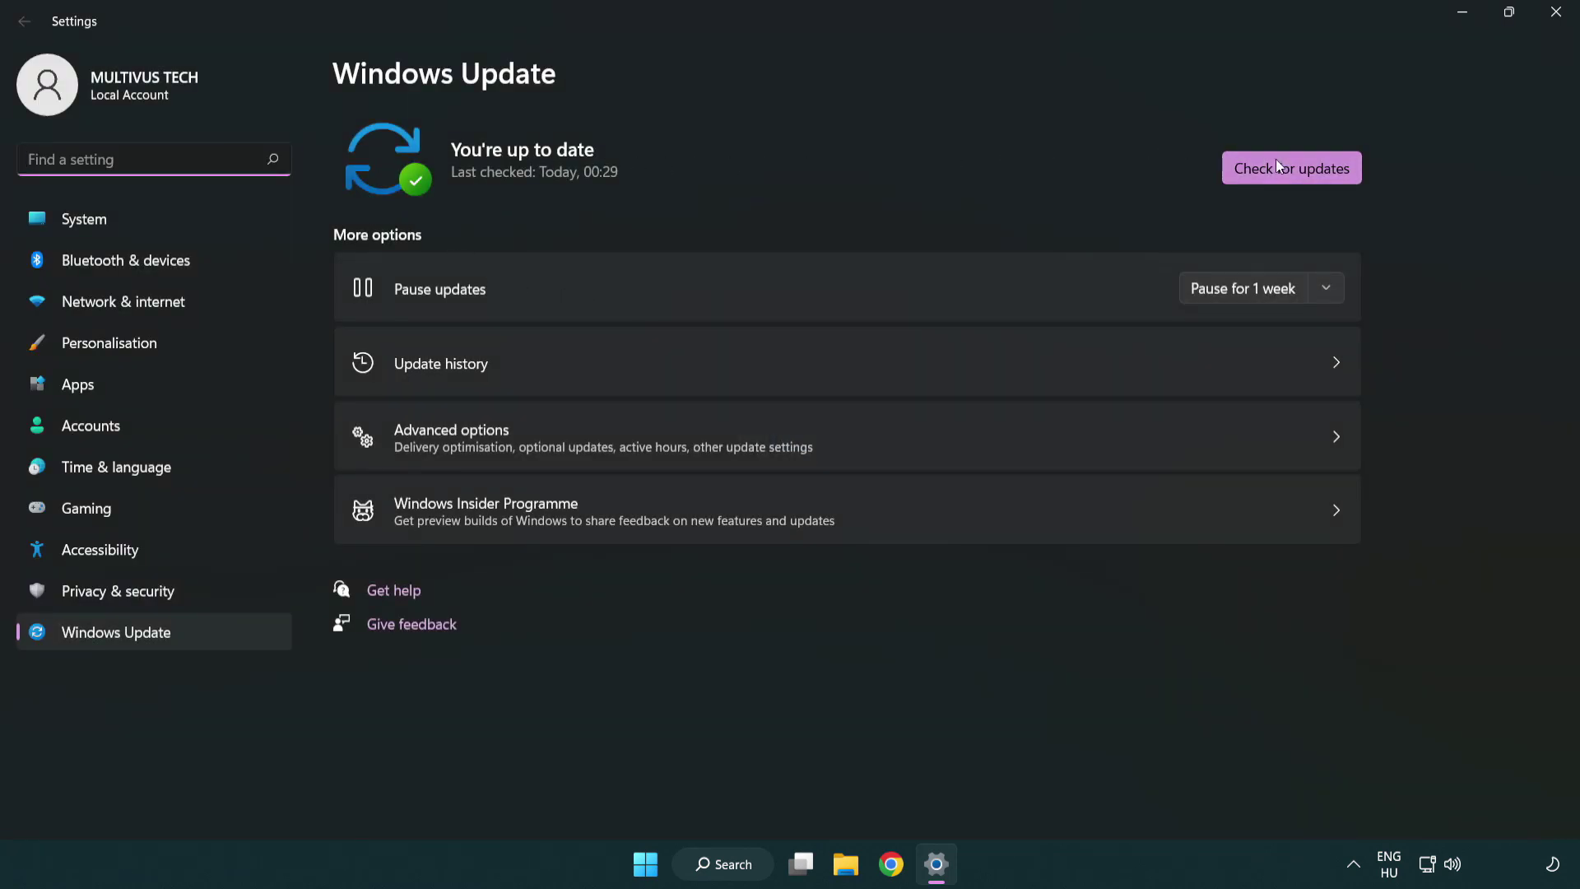
pyautogui.click(1318, 175)
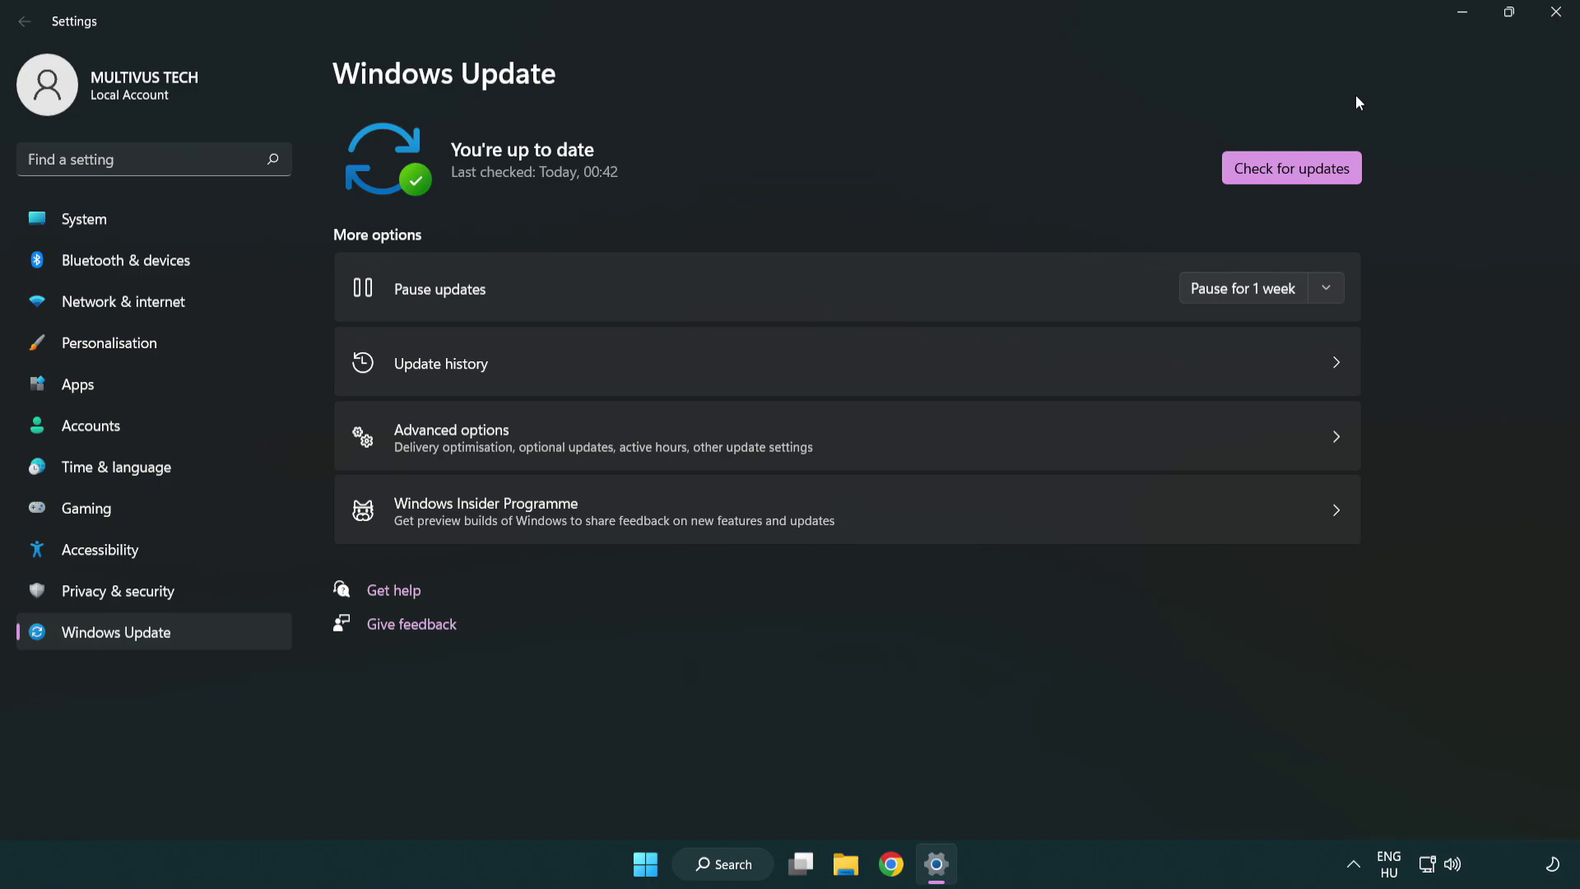
pyautogui.click(1549, 24)
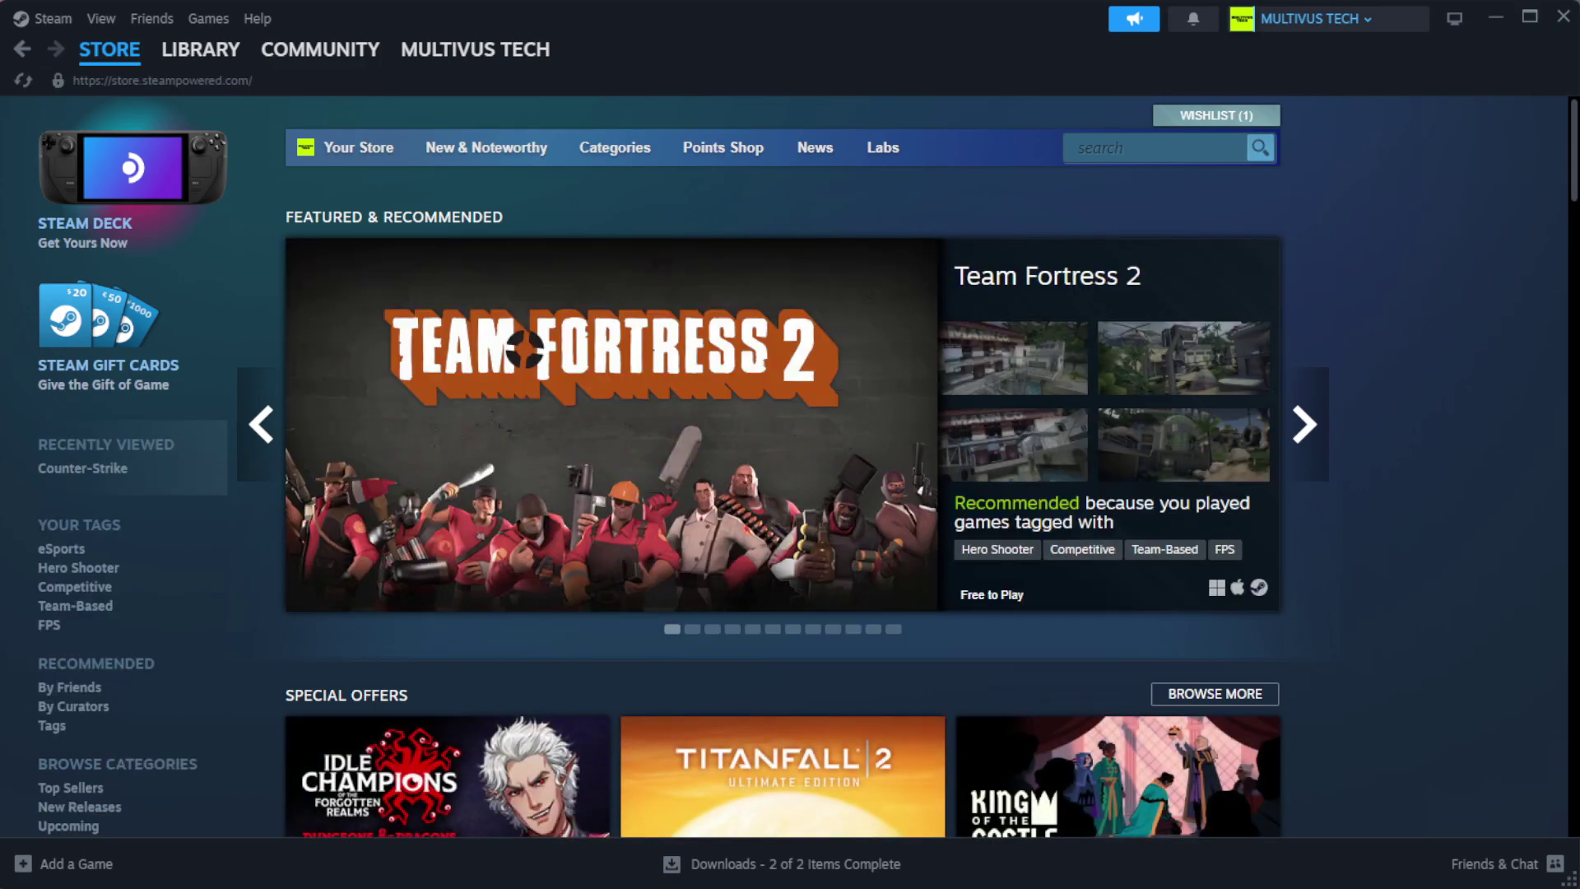
# Go to Steam's Library home and bring up the actions menu for YOUR NOT WORKING GAME.
pyautogui.moveTo(197, 58)
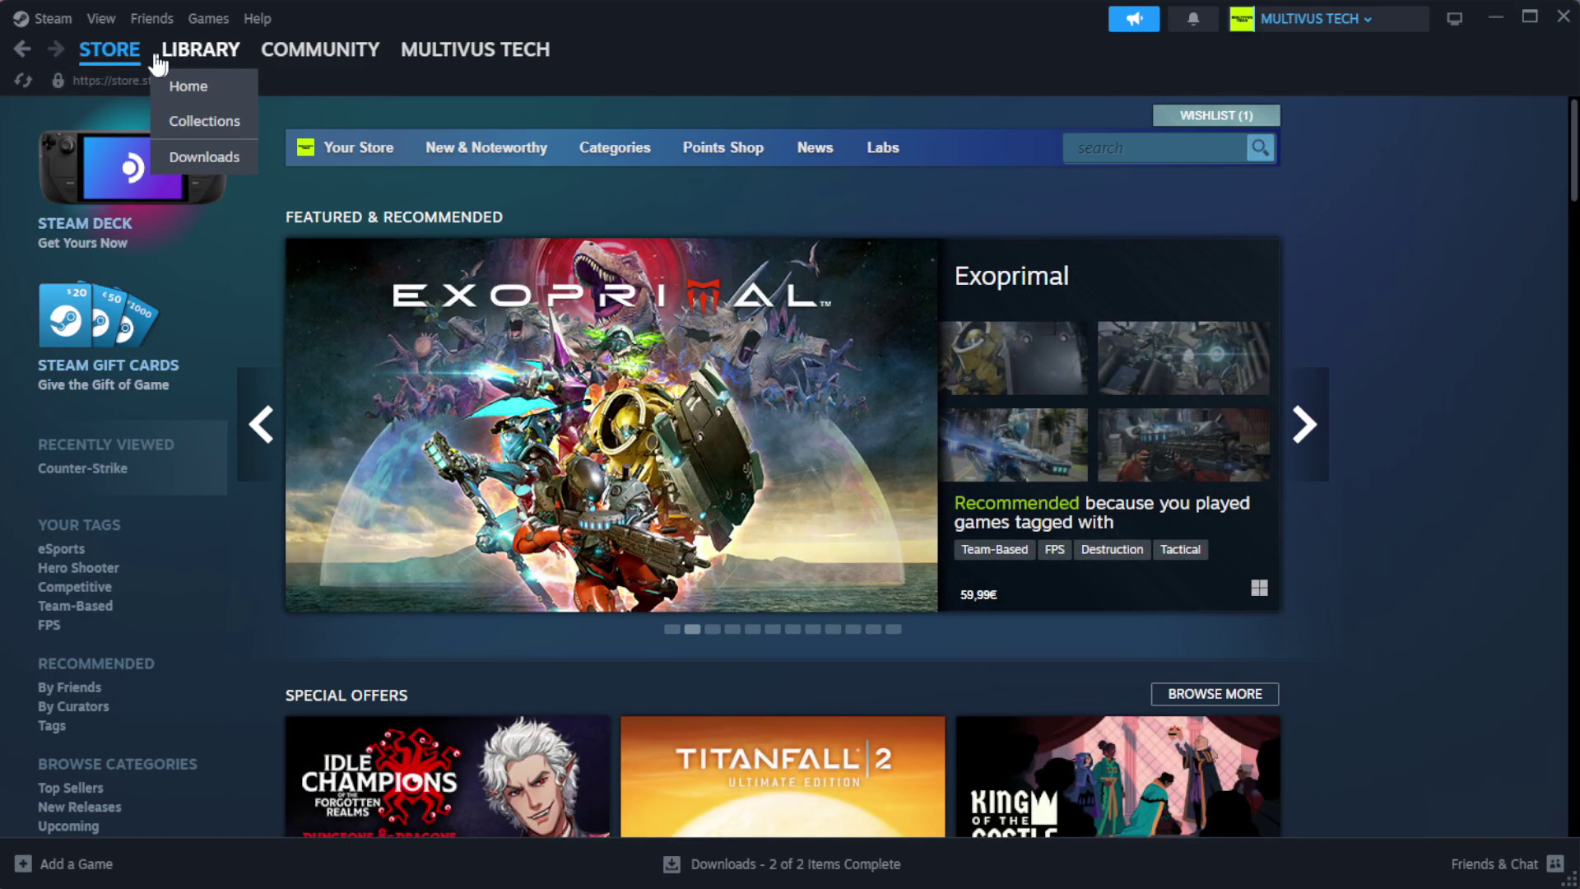
pyautogui.click(232, 88)
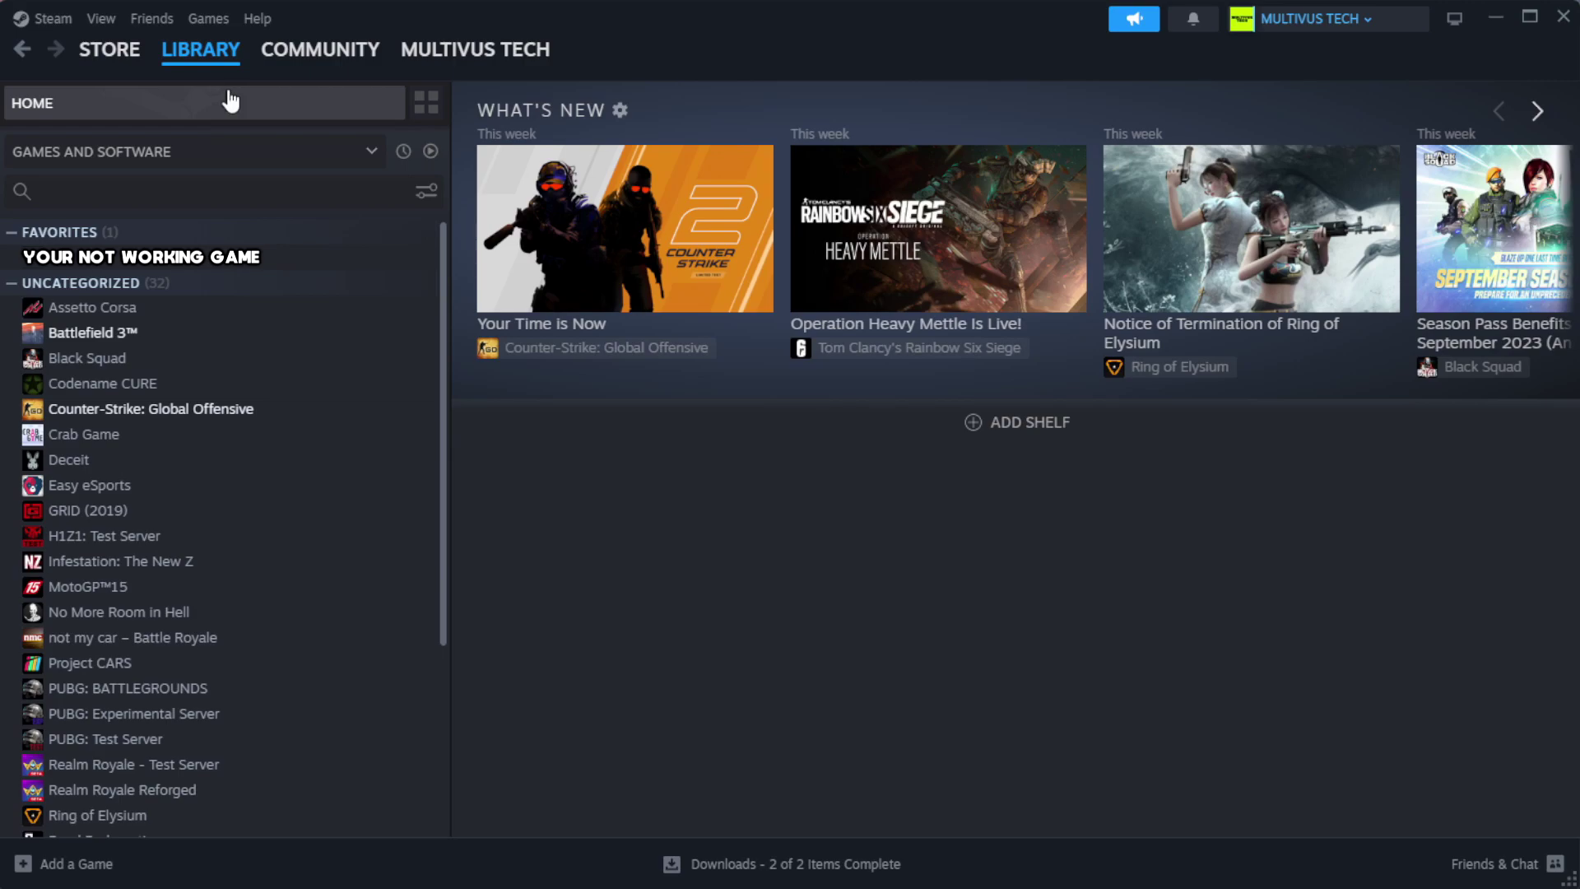
pyautogui.rightClick(391, 269)
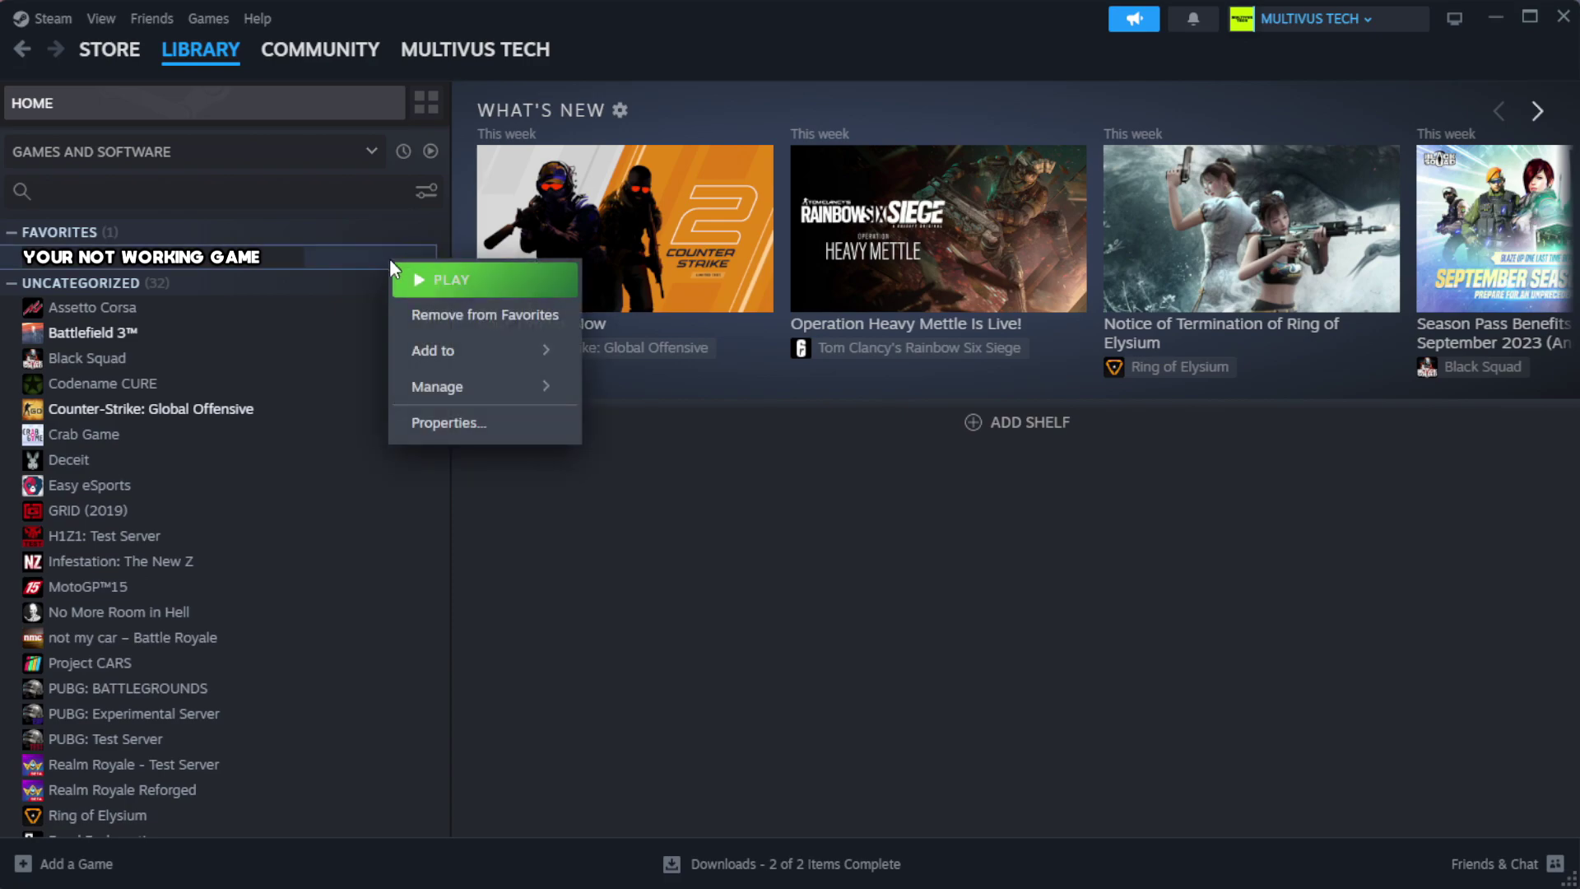
# Verify the integrity of YOUR NOT WORKING GAME's files from its Installed Files properties.
pyautogui.click(499, 436)
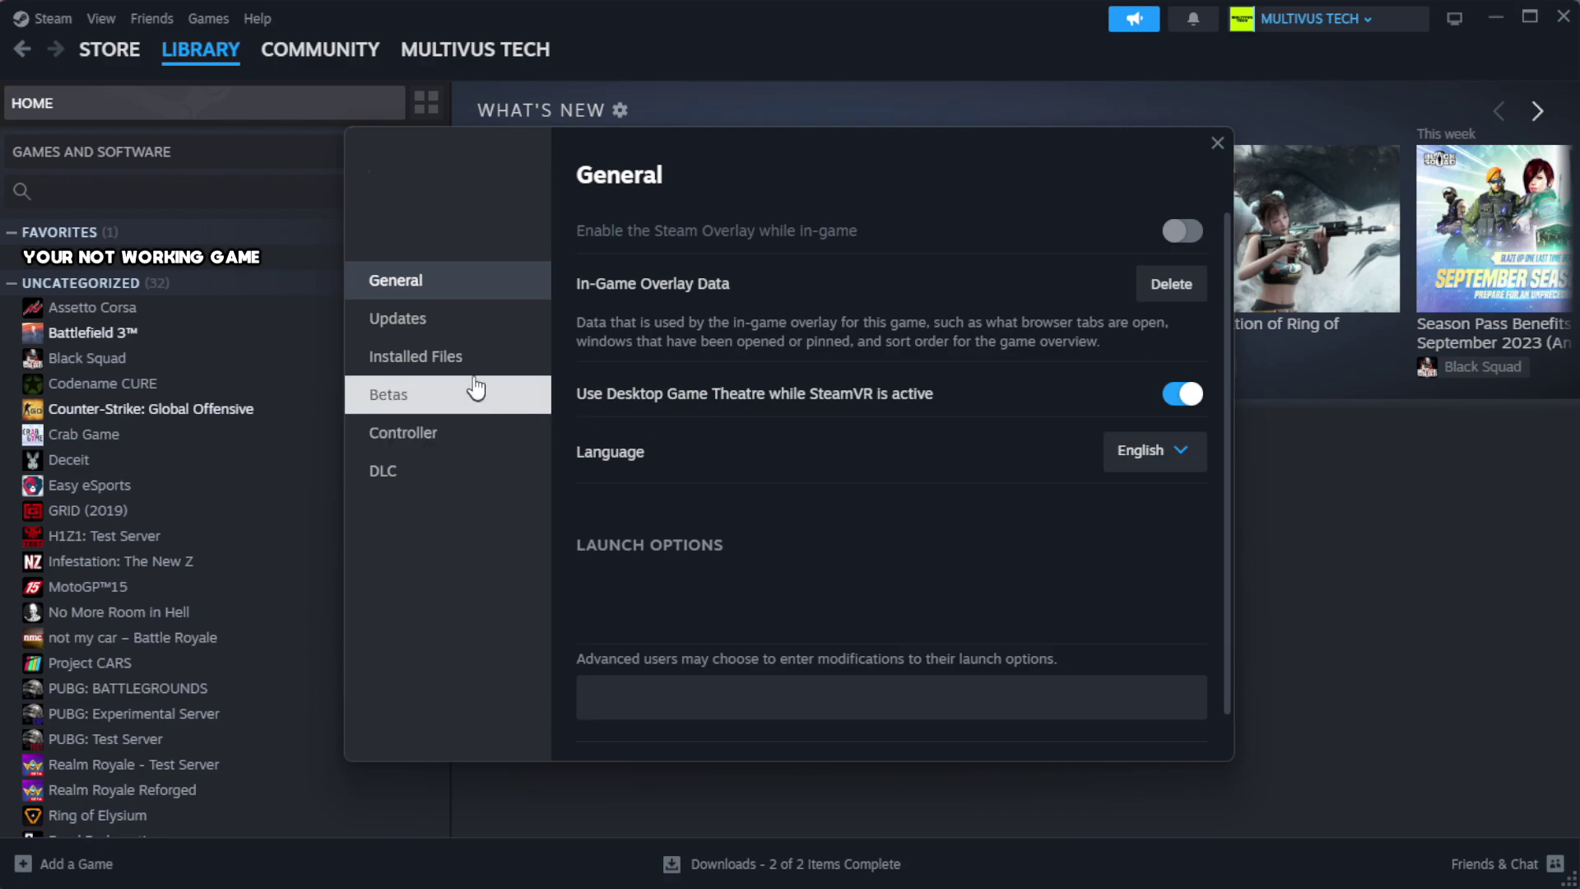
pyautogui.click(520, 374)
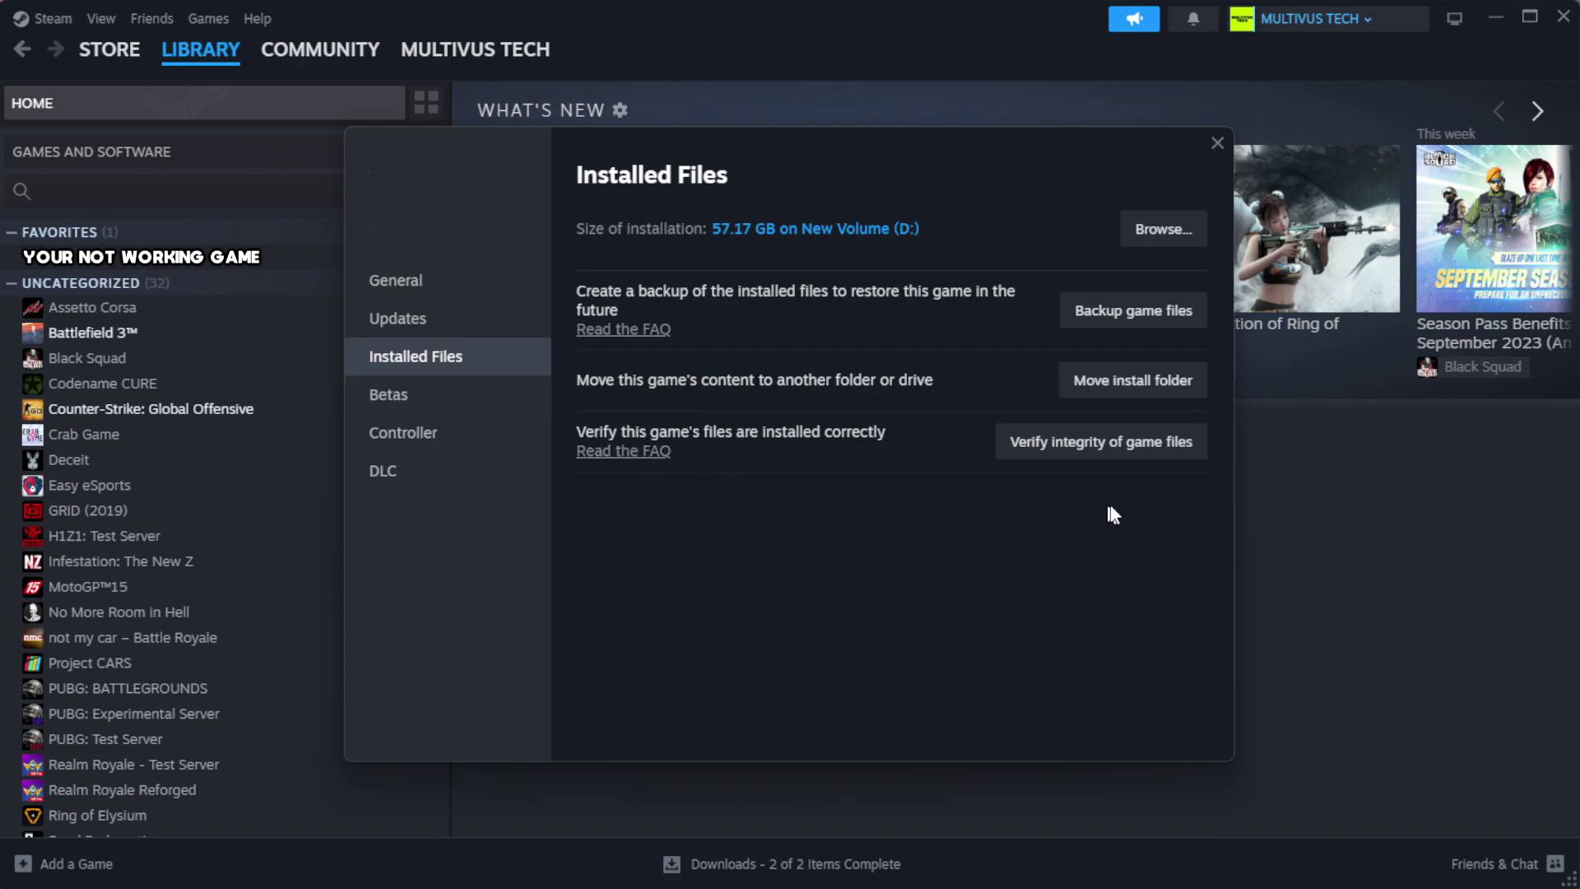
pyautogui.click(1109, 449)
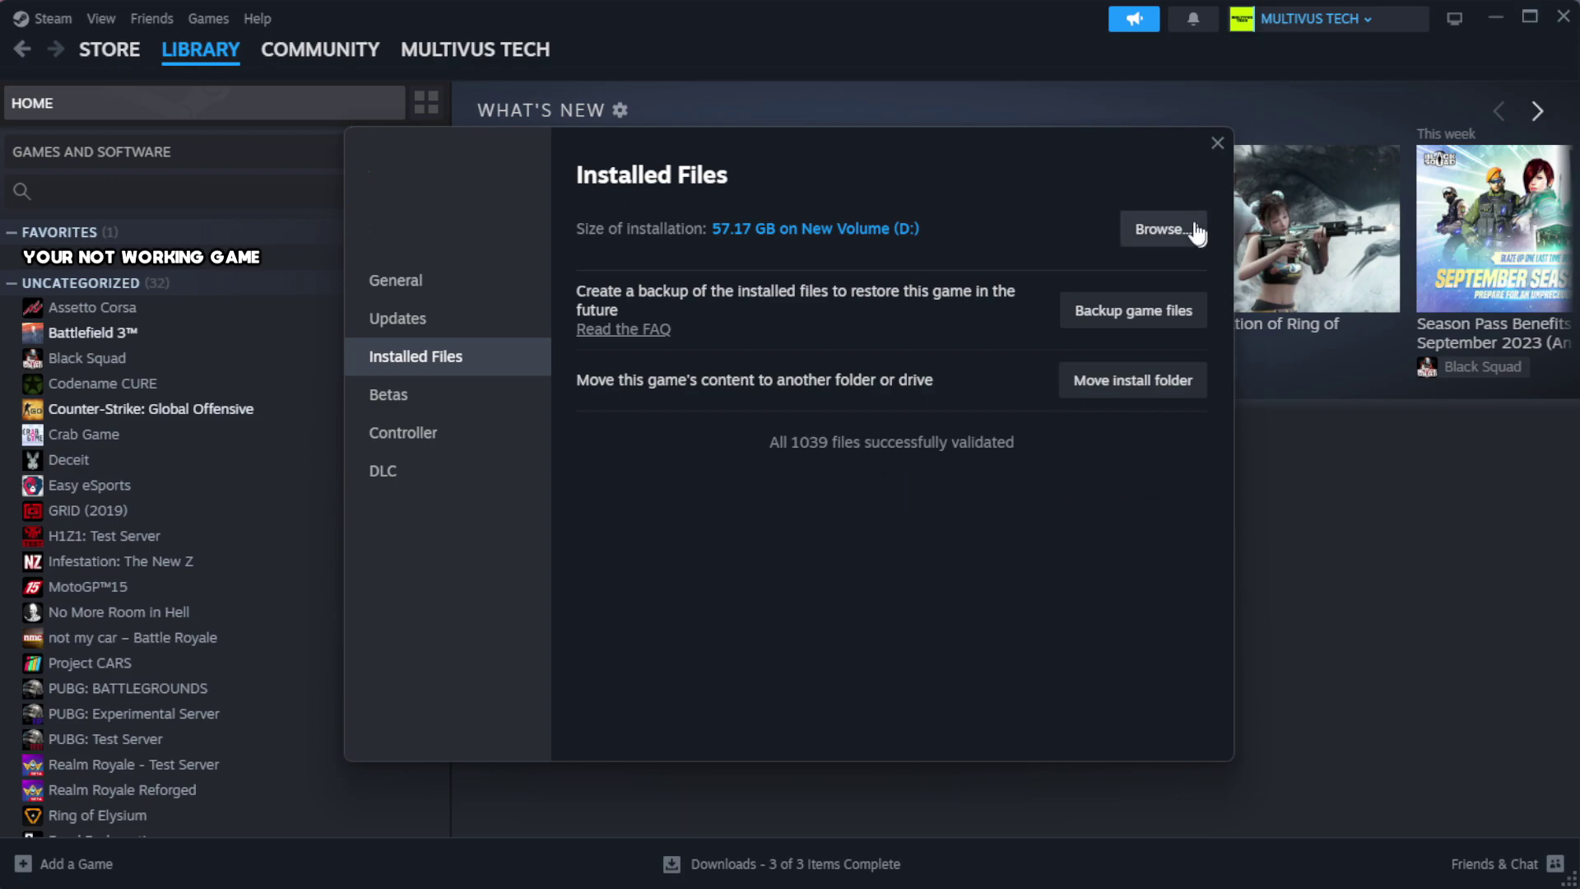
# Browse to the game's install folder and open the YOUR NOT WORKING GAME shortcut's Properties.
pyautogui.click(1161, 239)
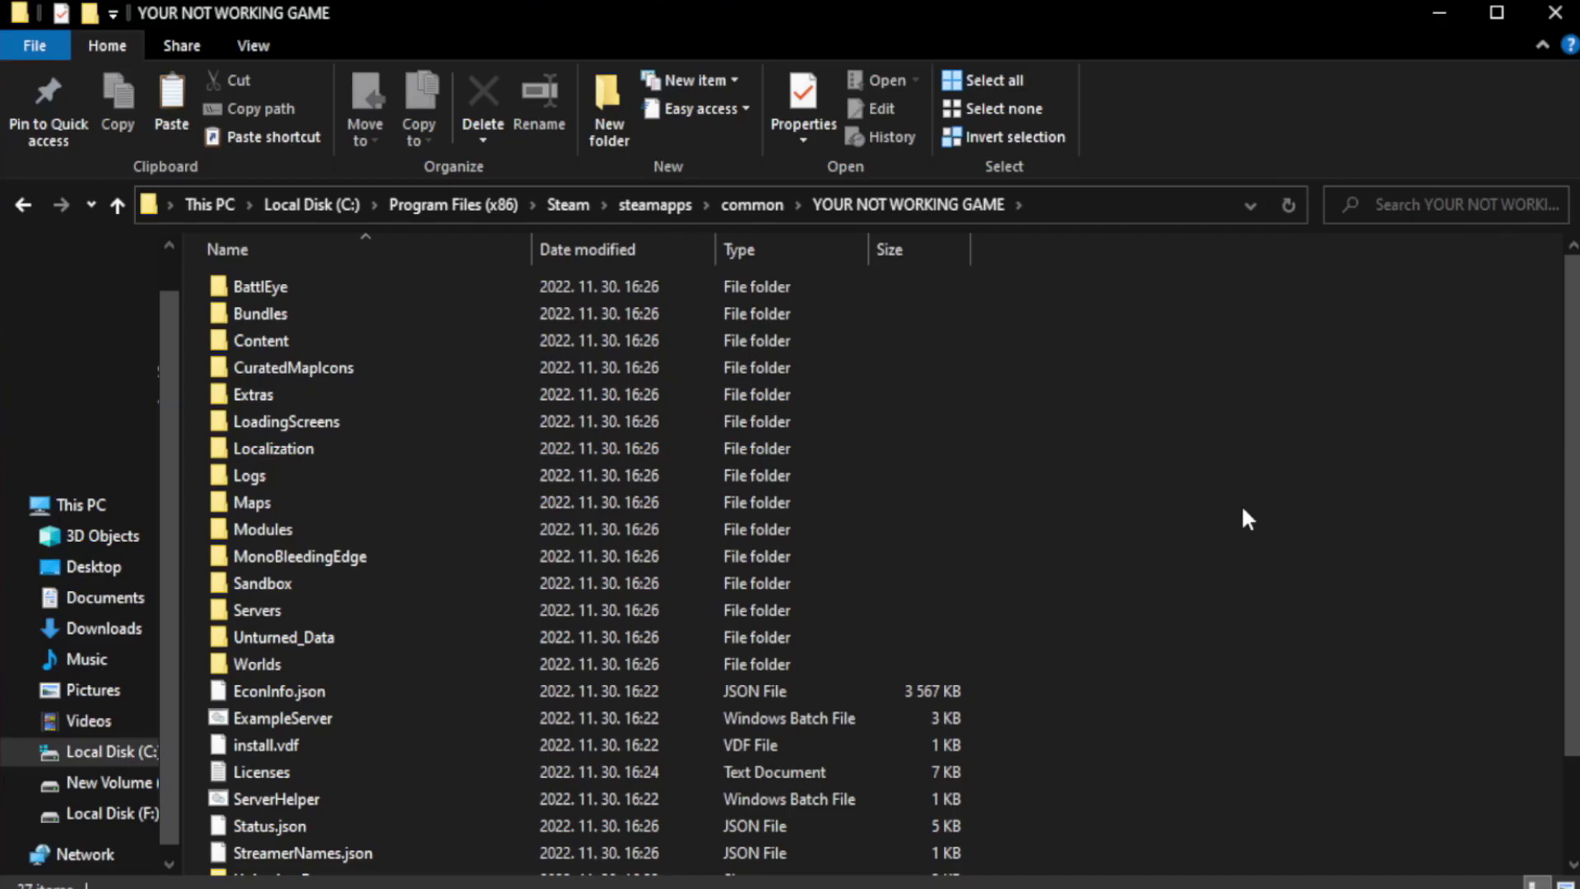
pyautogui.moveTo(1573, 489); pyautogui.dragTo(1573, 588)
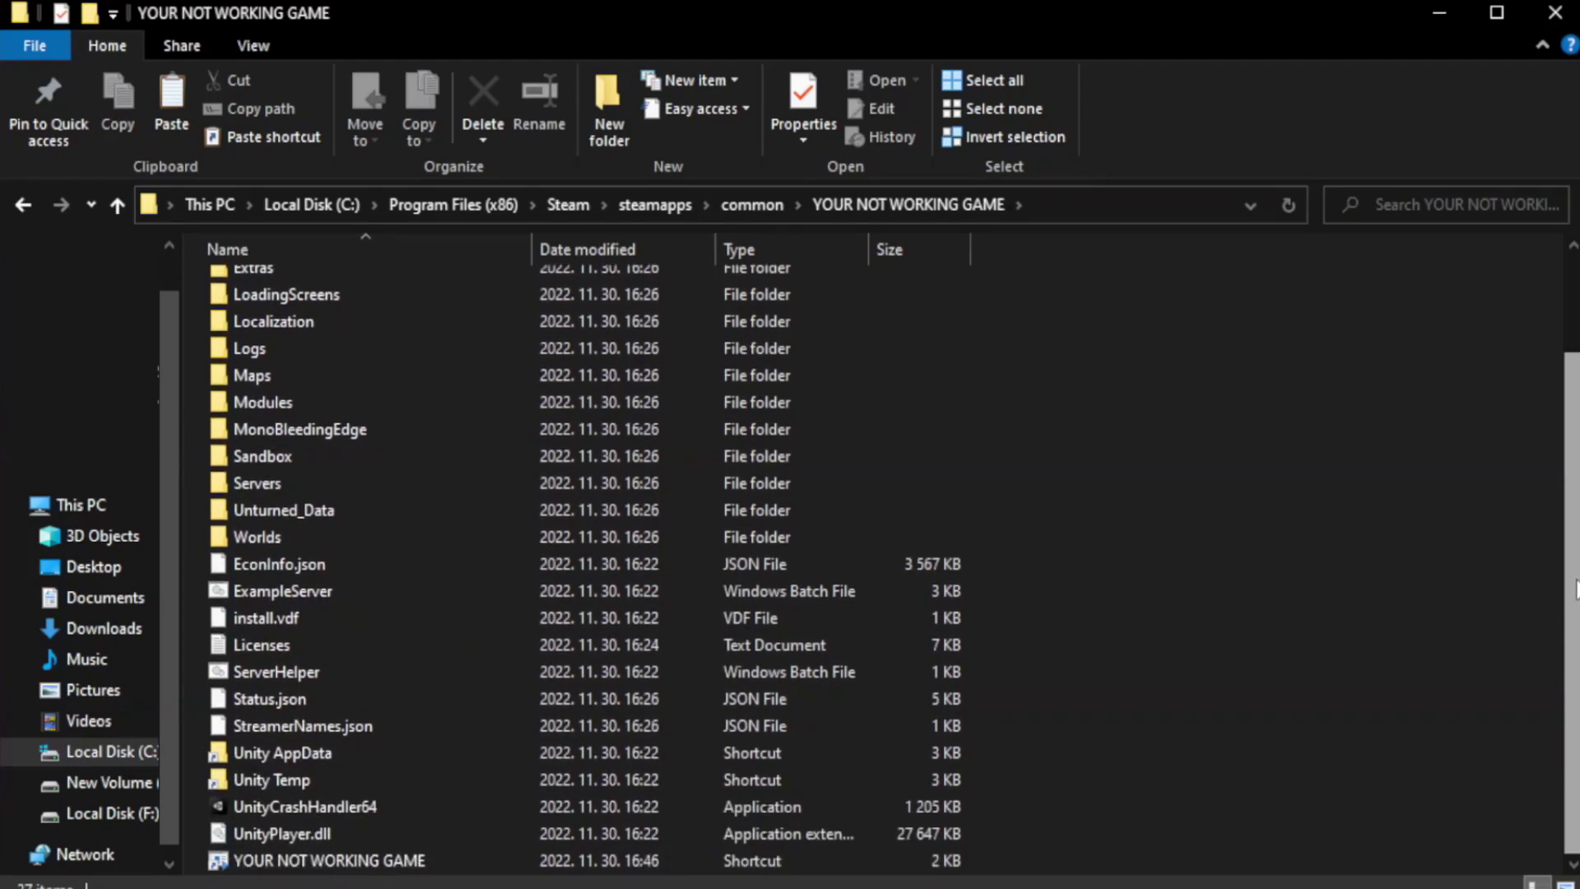
pyautogui.click(571, 860)
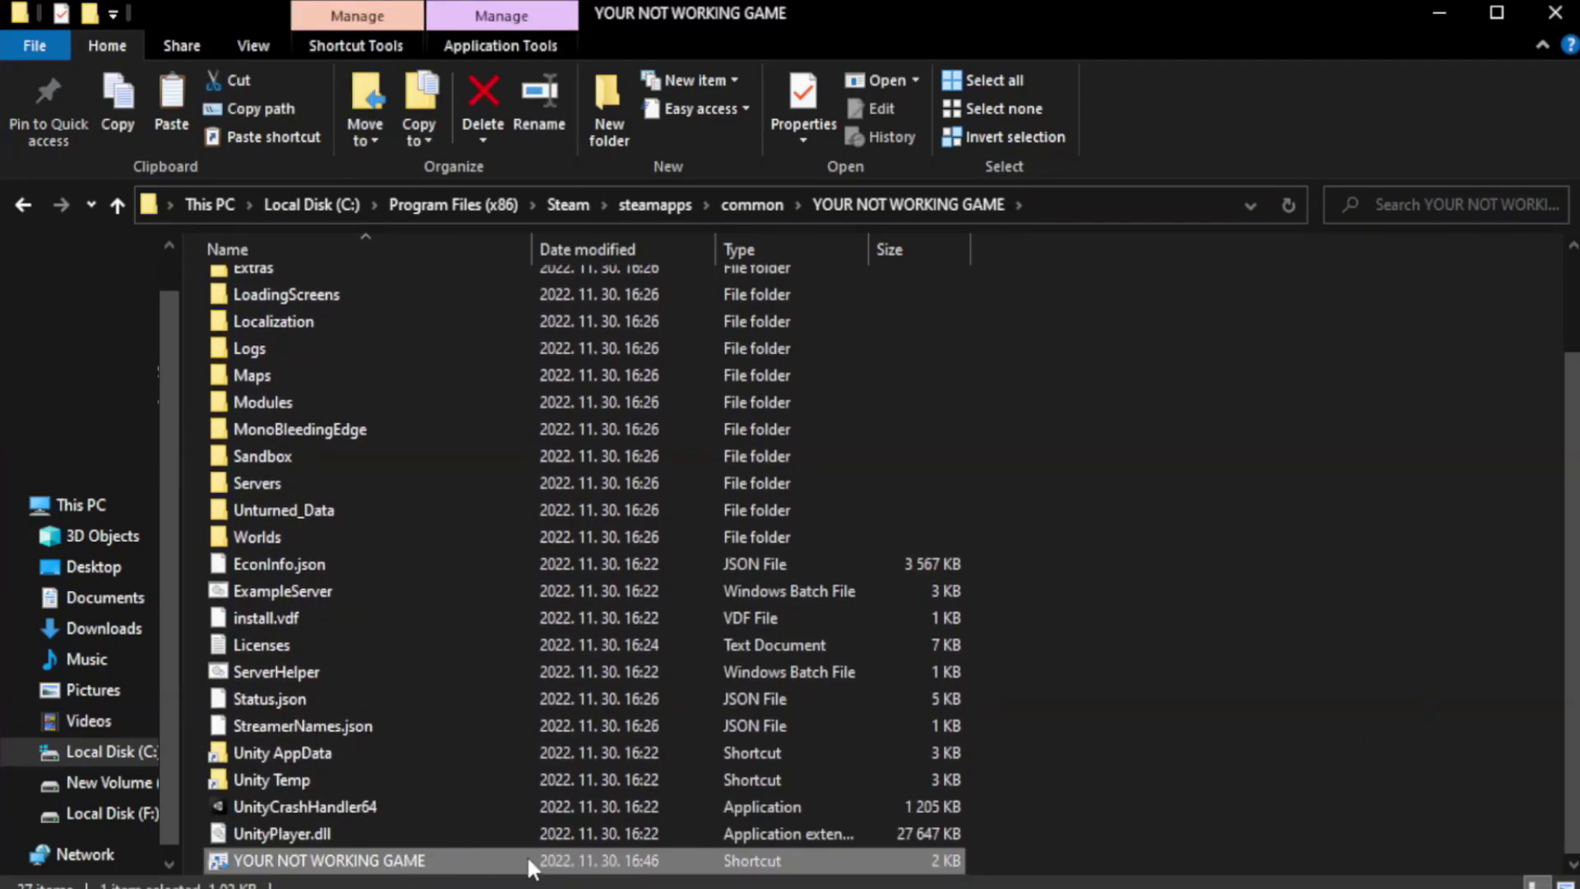
pyautogui.rightClick(528, 862)
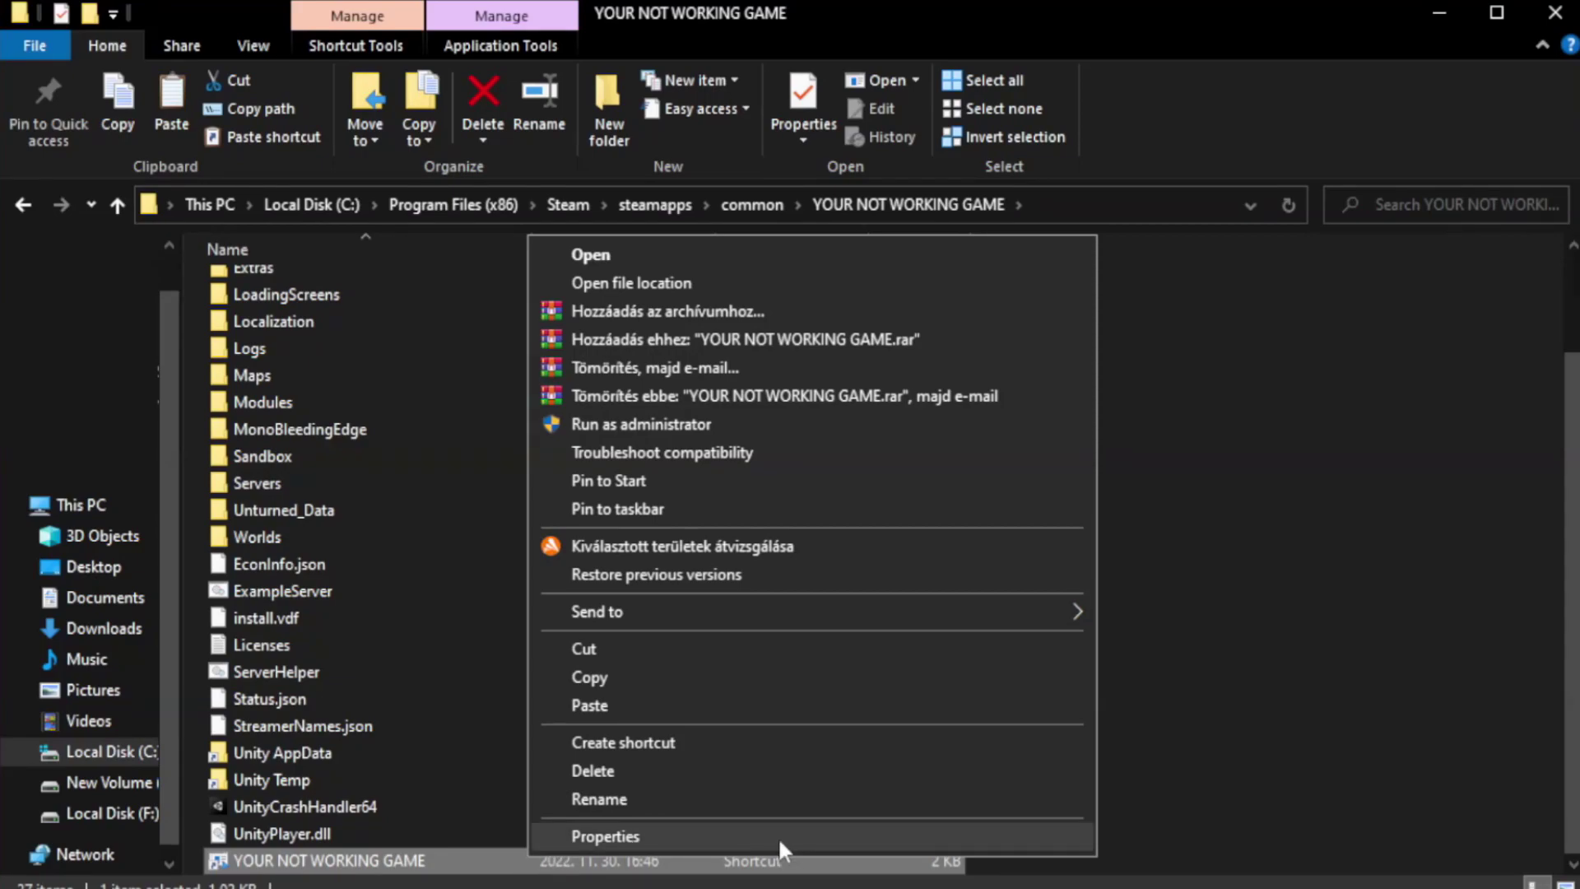
pyautogui.click(805, 831)
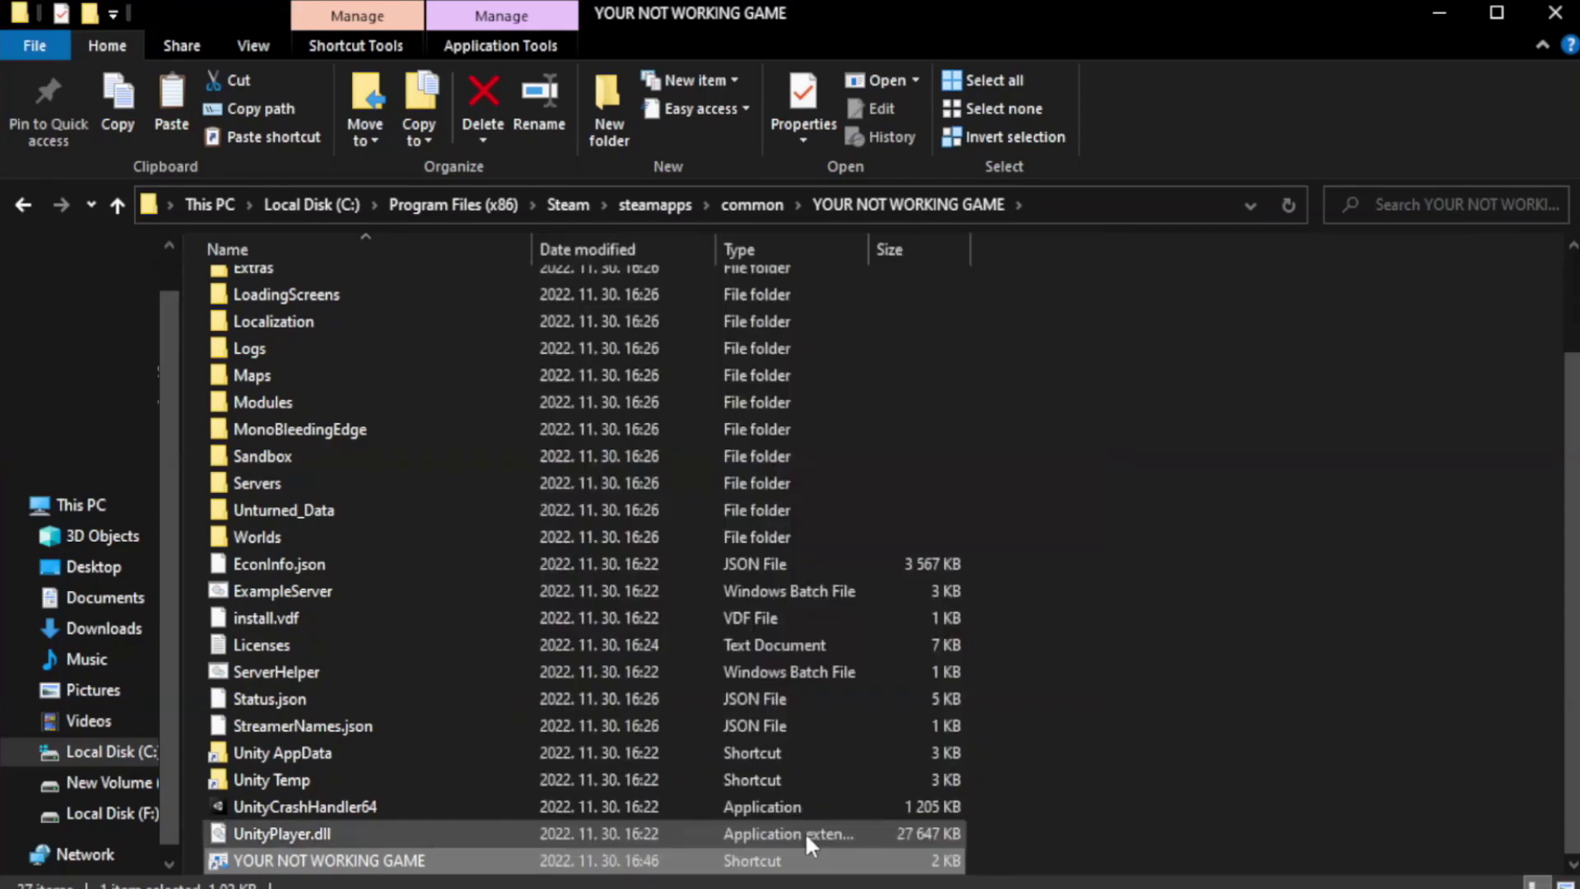
pyautogui.moveTo(788, 442); pyautogui.dragTo(794, 162)
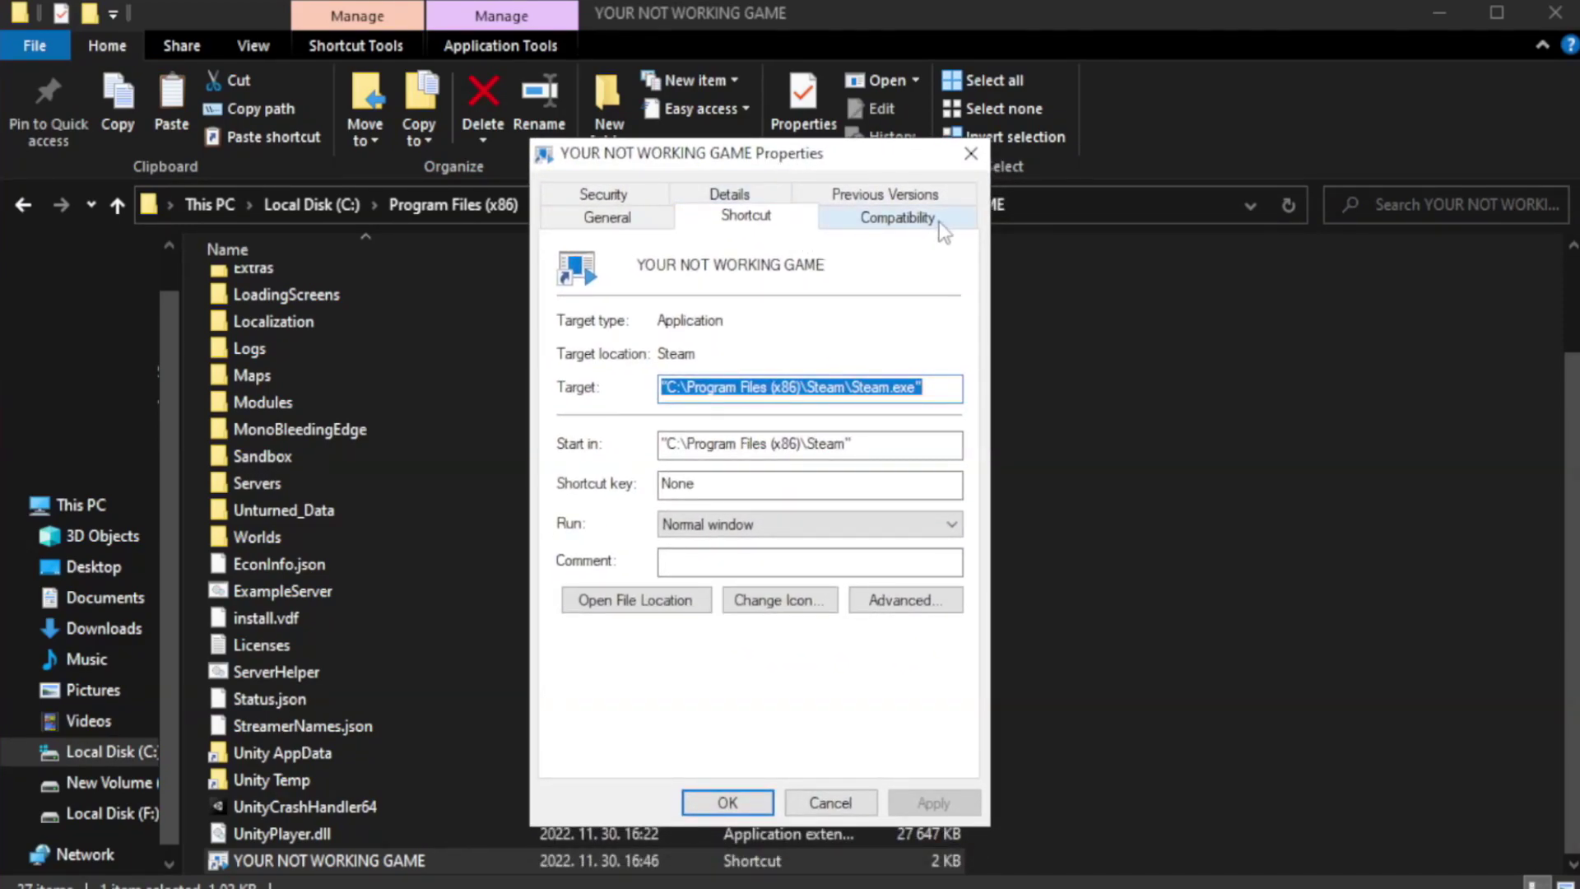
# Set the shortcut to Windows 8 compatibility mode with Run as administrator, then apply and close.
pyautogui.click(889, 220)
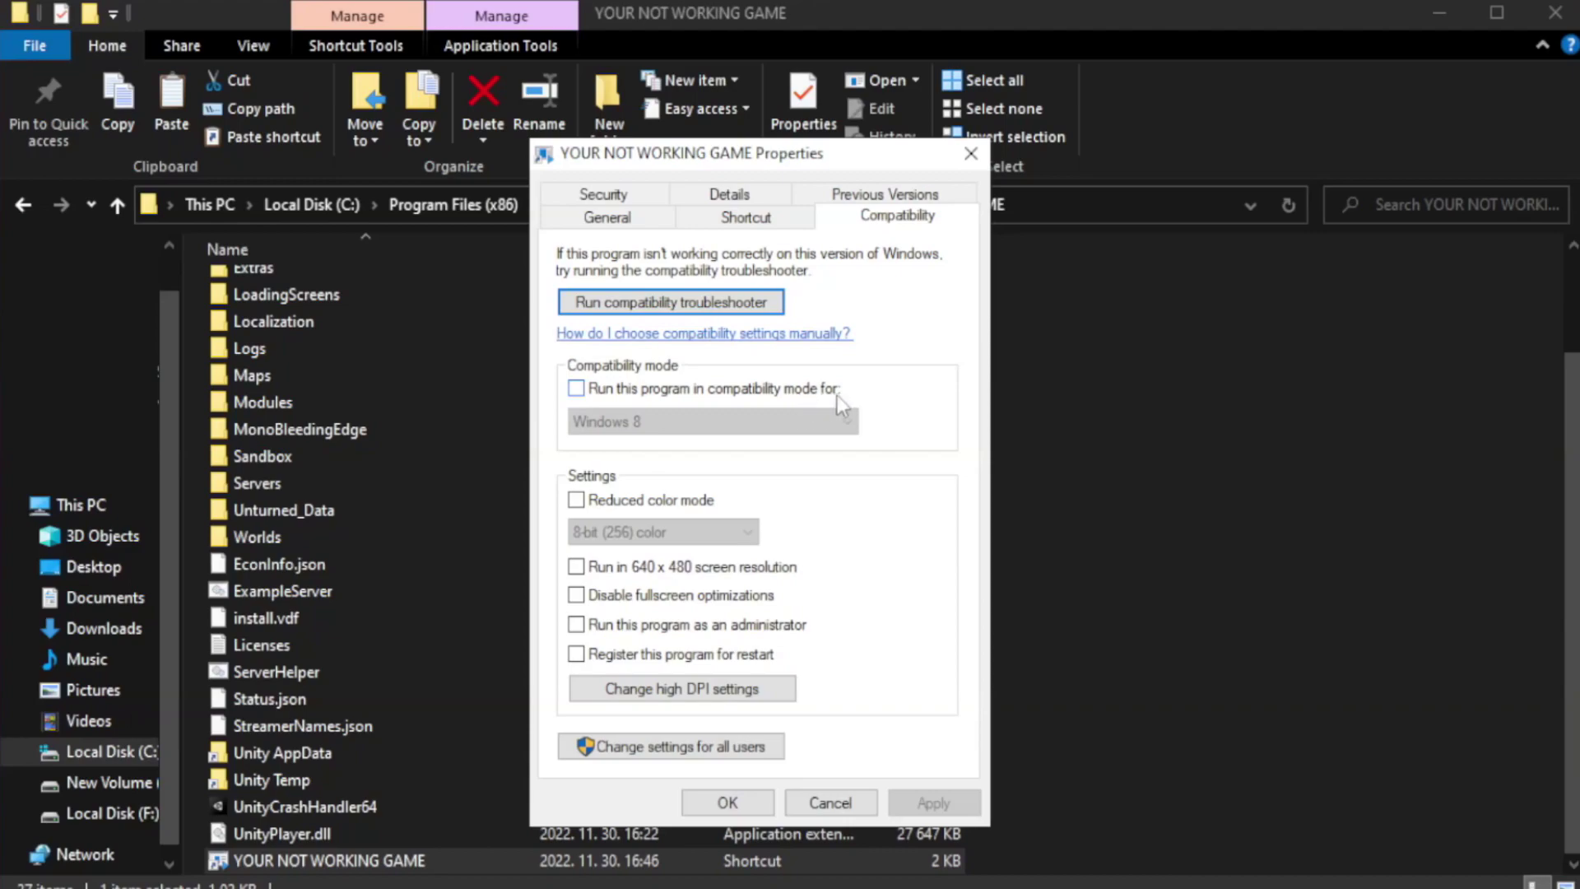
pyautogui.click(625, 389)
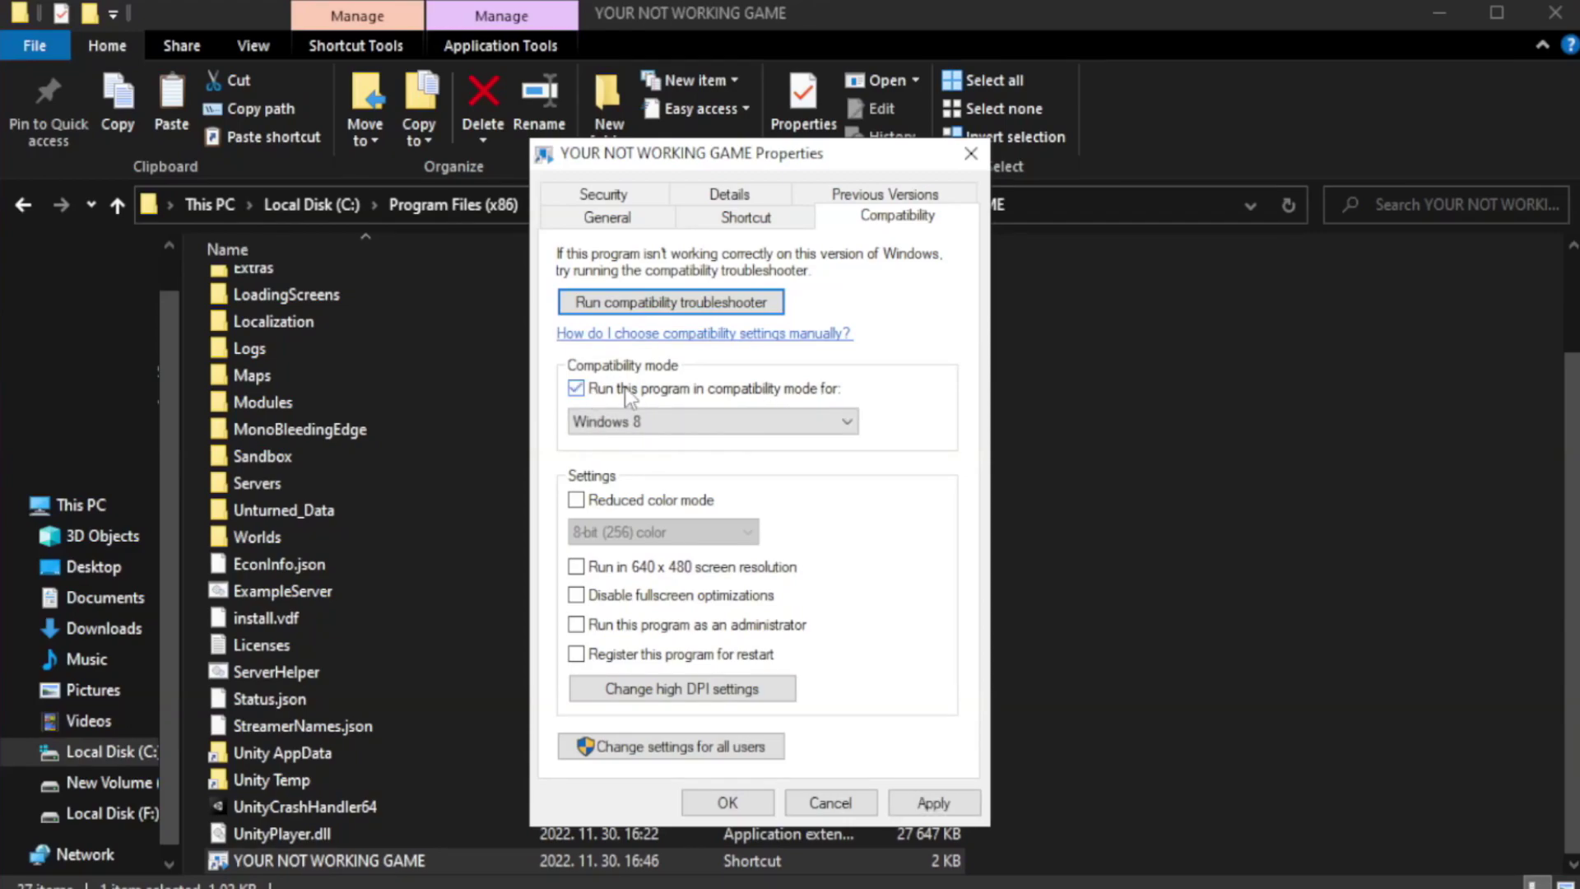
pyautogui.click(709, 423)
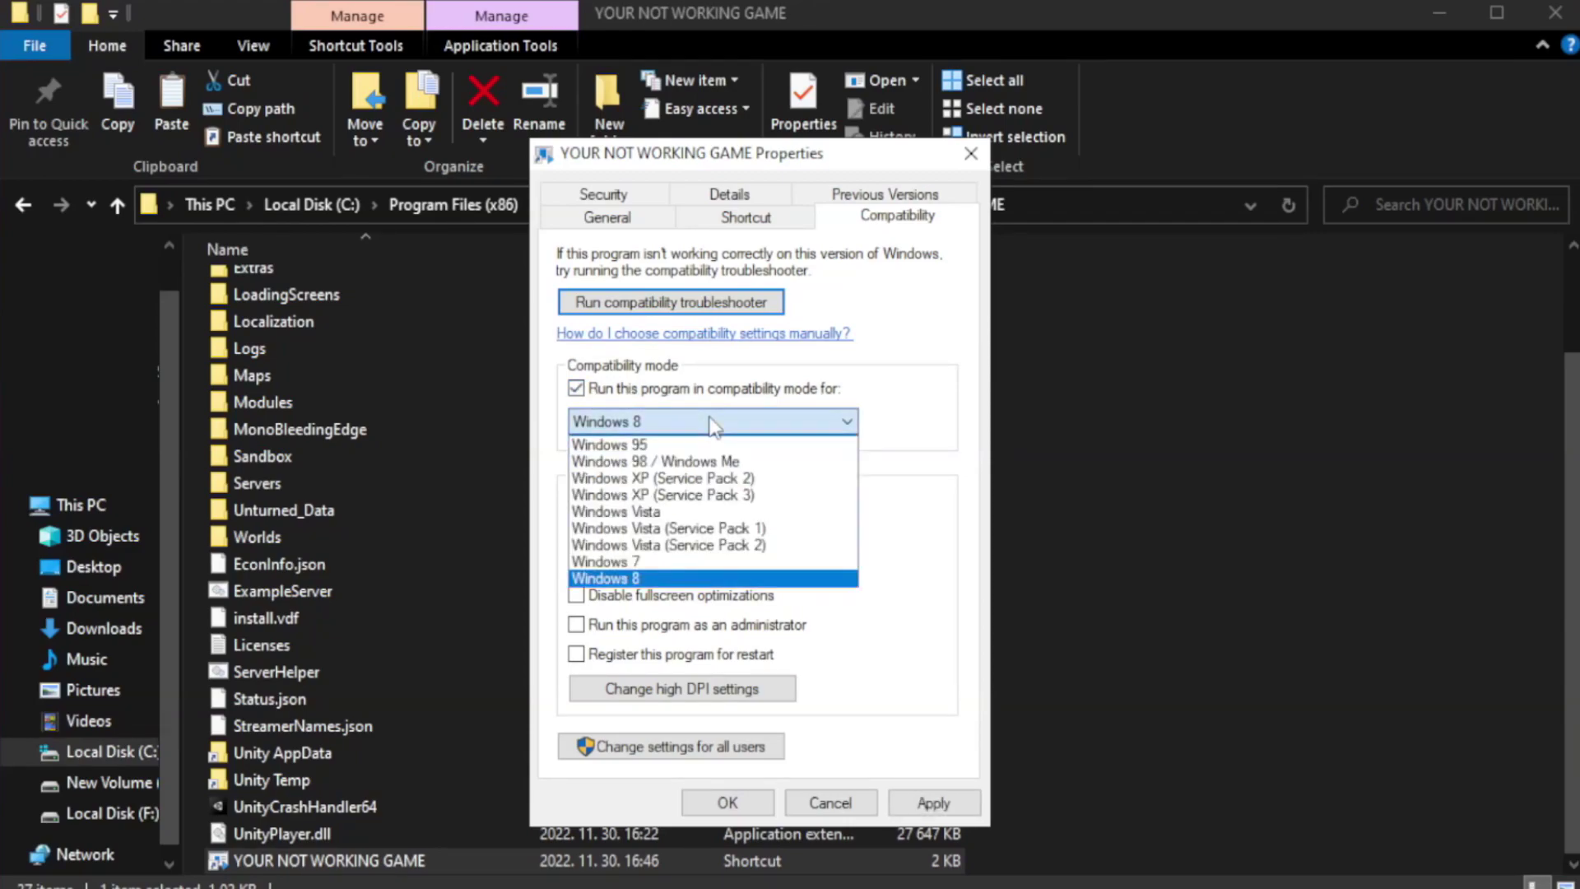
pyautogui.click(671, 579)
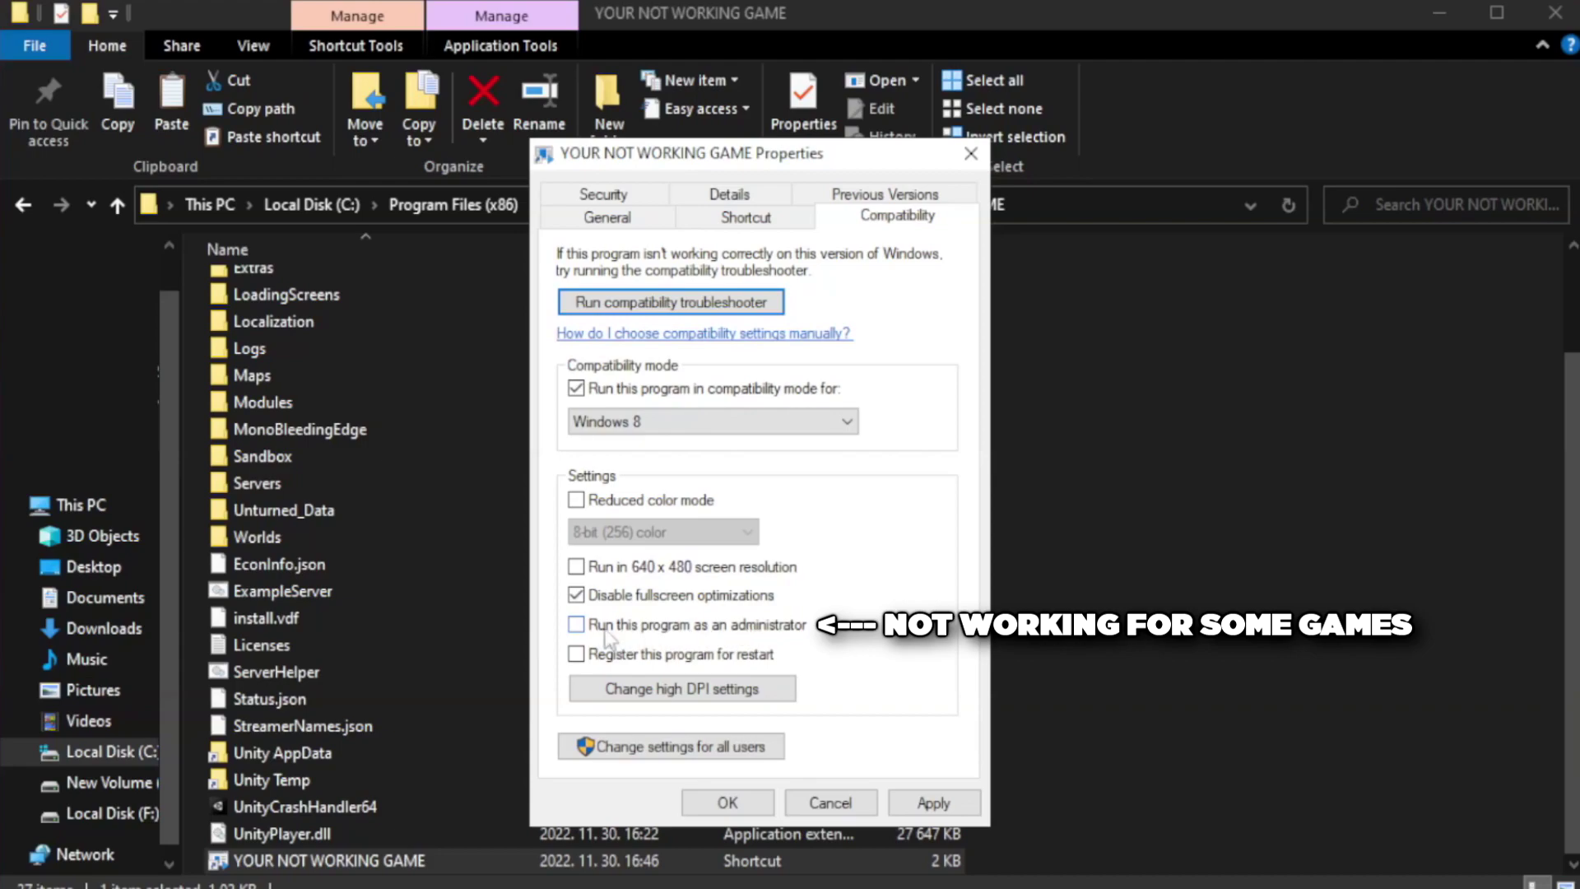
pyautogui.click(623, 639)
pyautogui.click(933, 802)
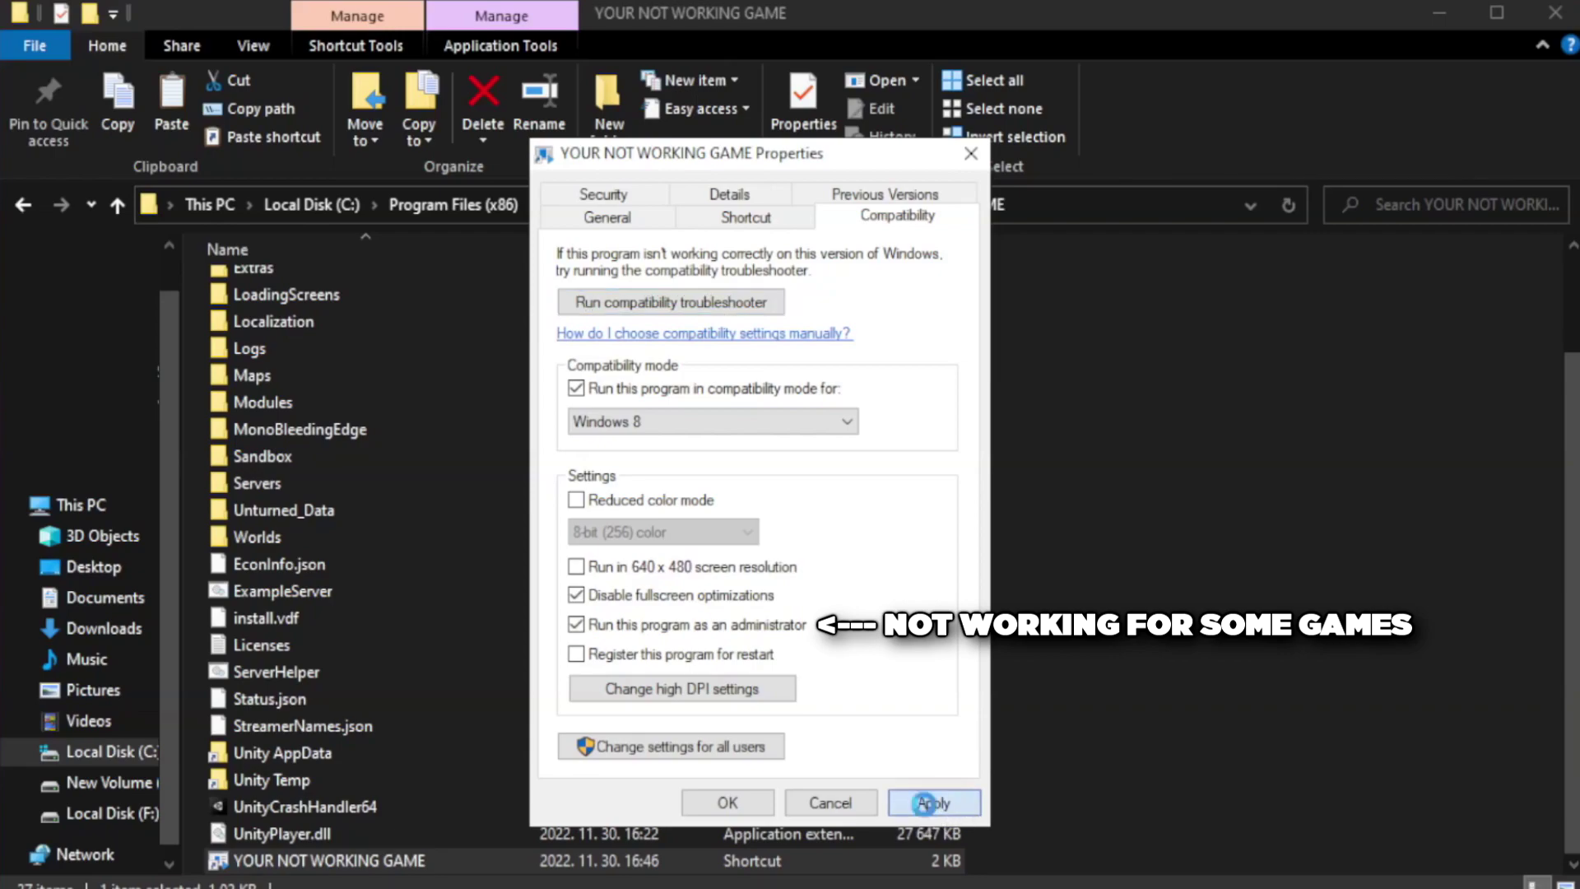
pyautogui.click(724, 805)
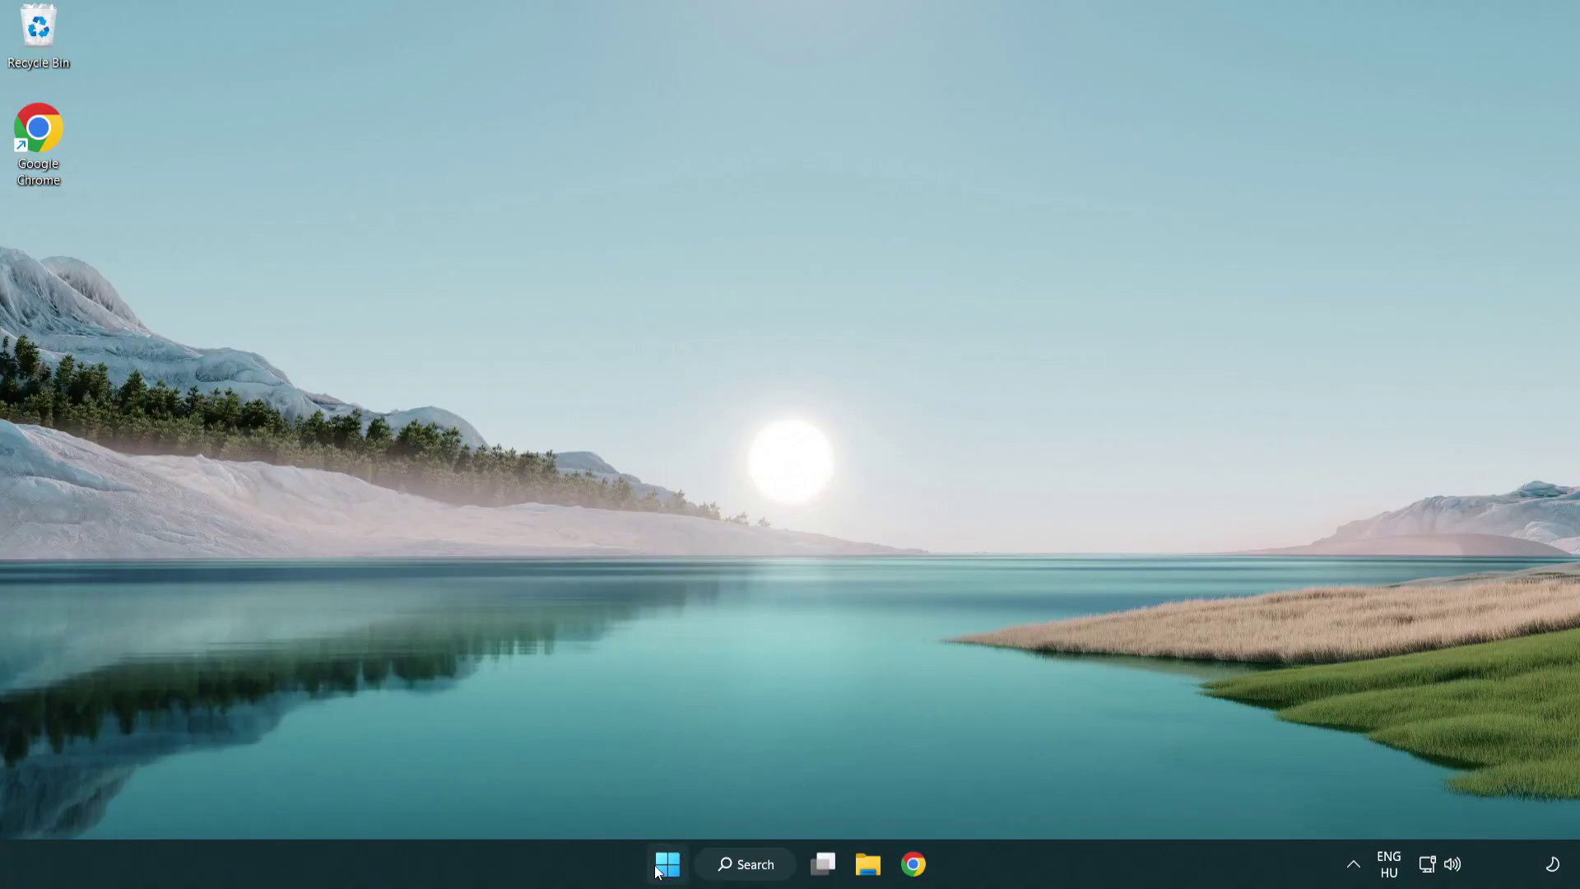
# Launch Task Manager from the Start button's Quick Link menu.
pyautogui.rightClick(668, 868)
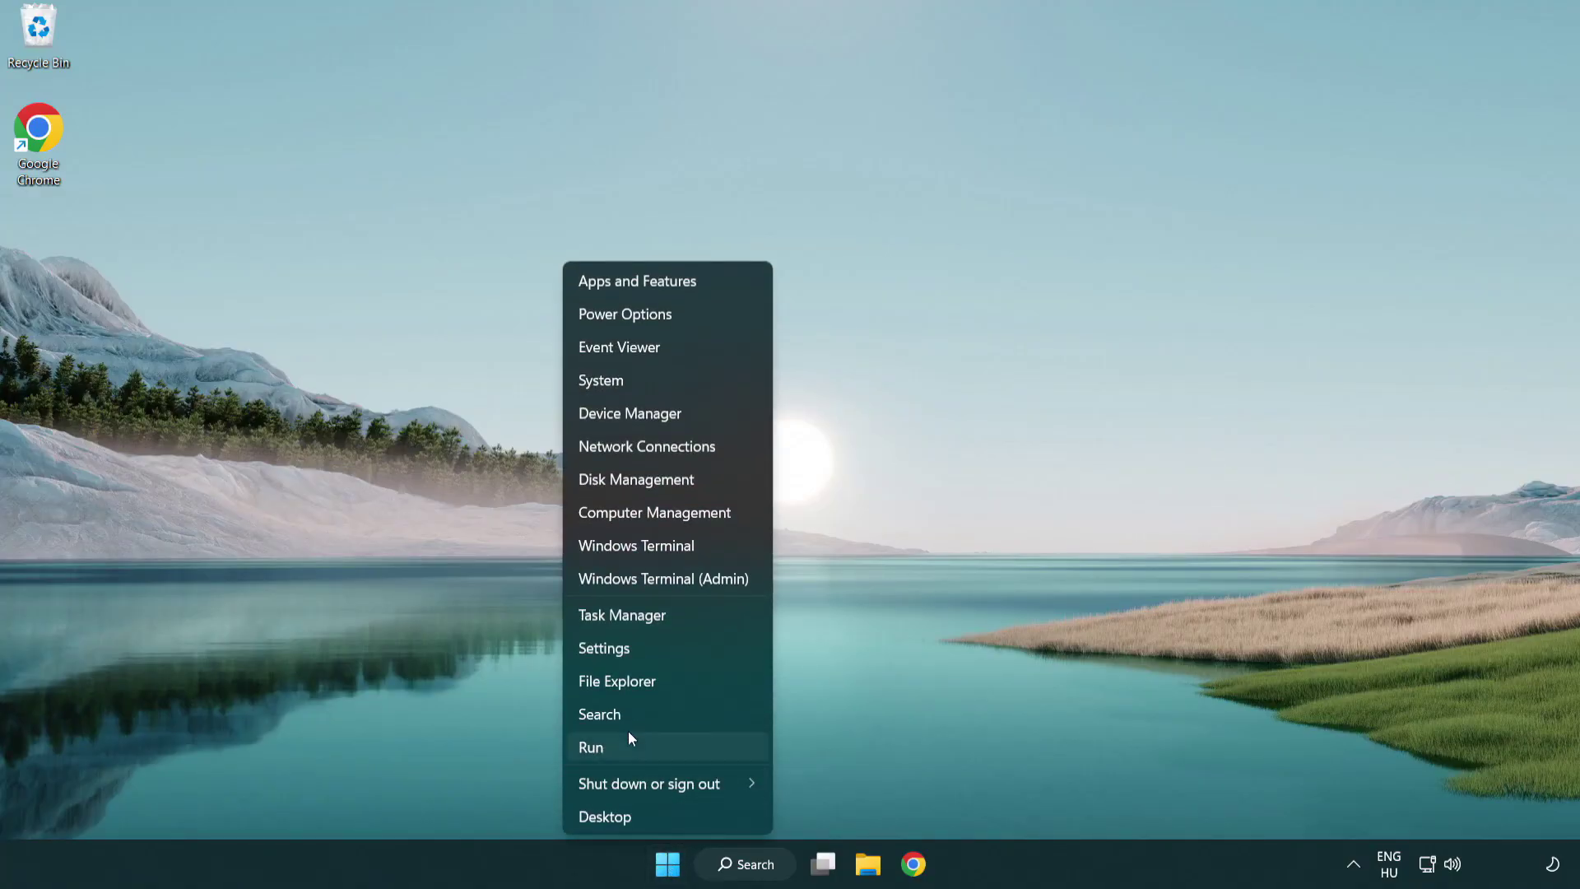
pyautogui.click(698, 618)
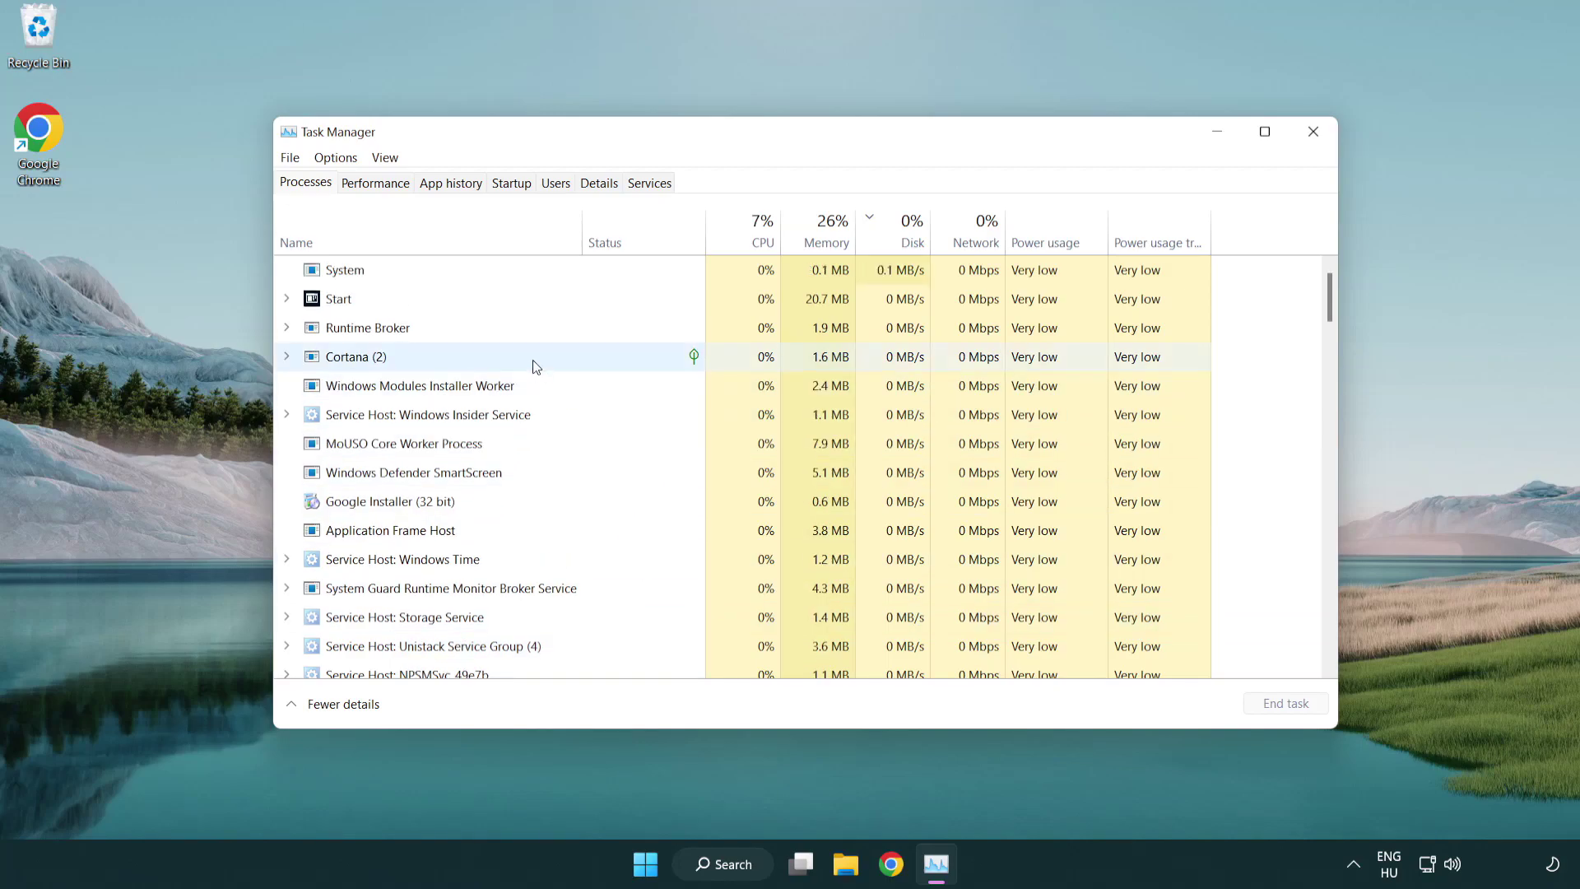
# On the Startup tab, disable Terminal, Phone Link, Cortana and Windows Security notifications.
pyautogui.click(512, 183)
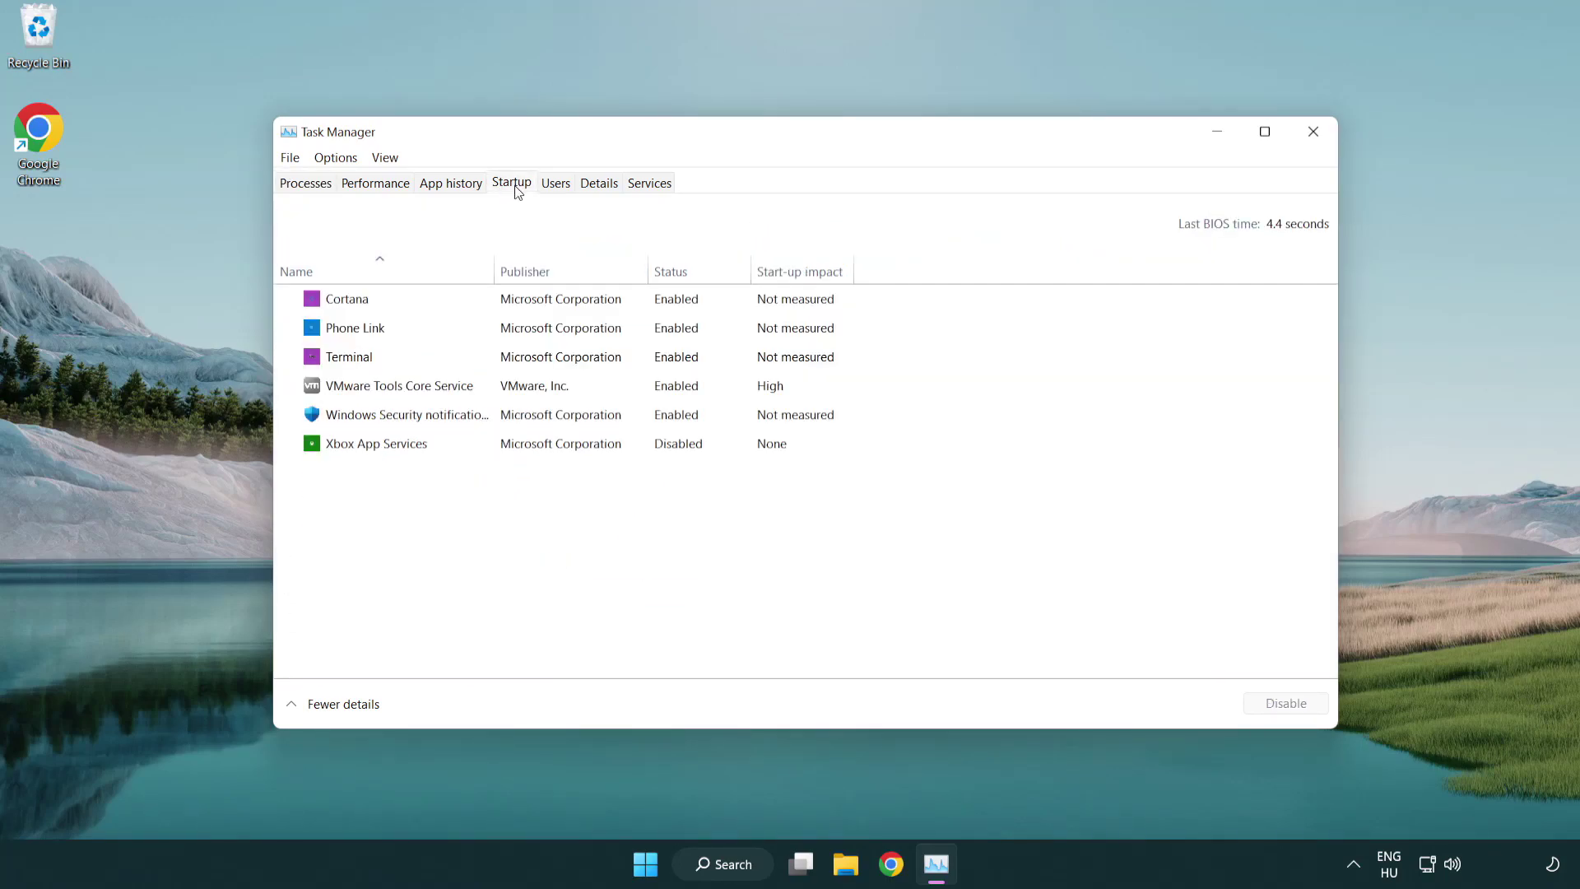
pyautogui.click(518, 360)
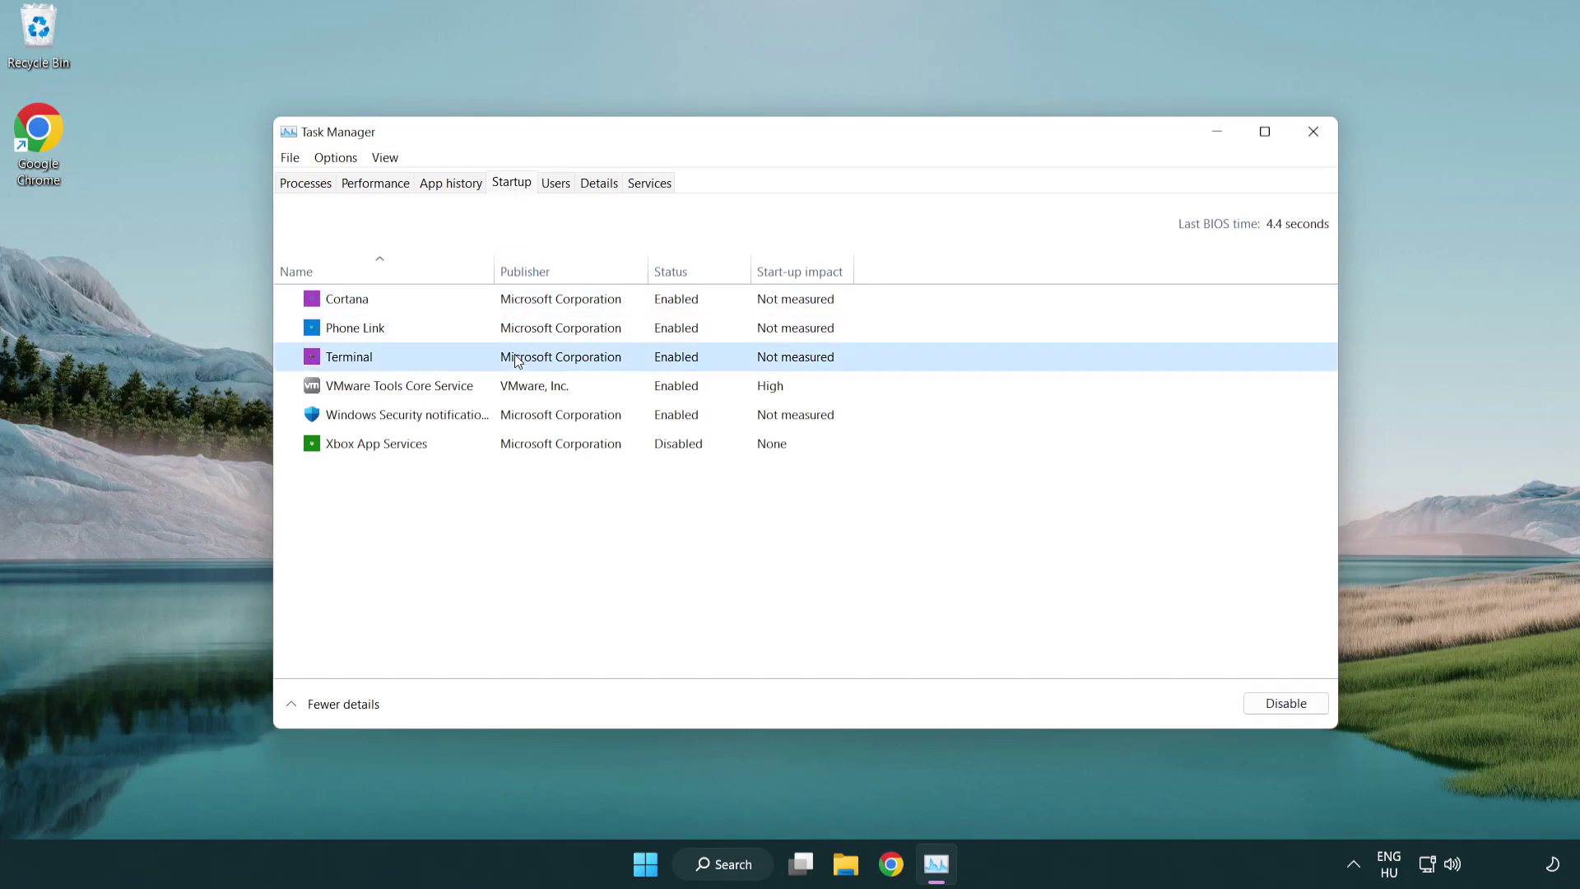
pyautogui.click(1259, 702)
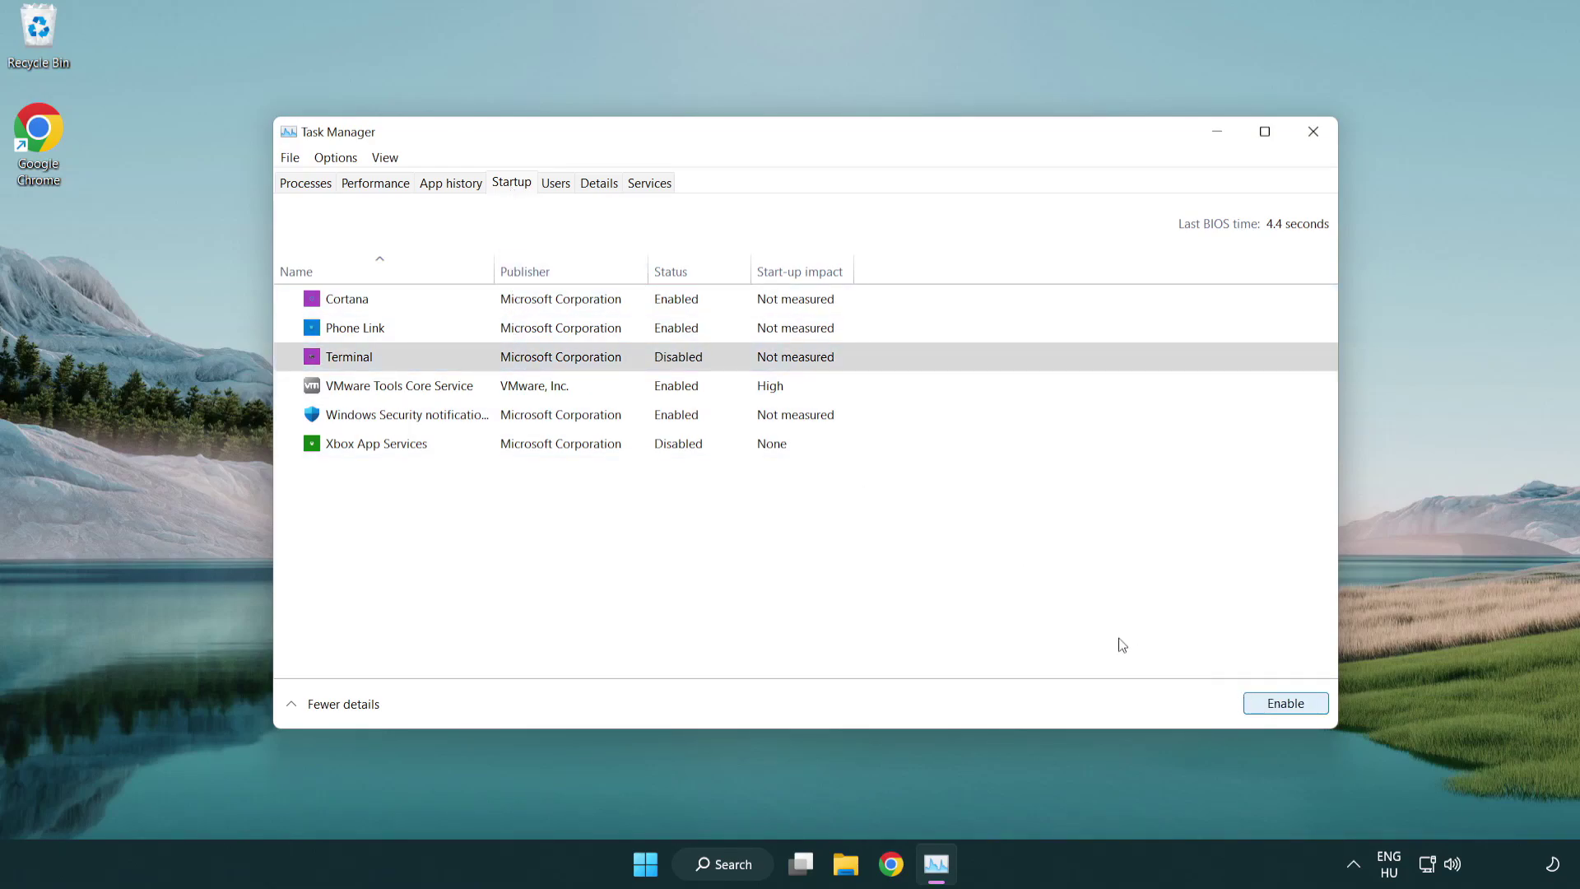
pyautogui.click(659, 332)
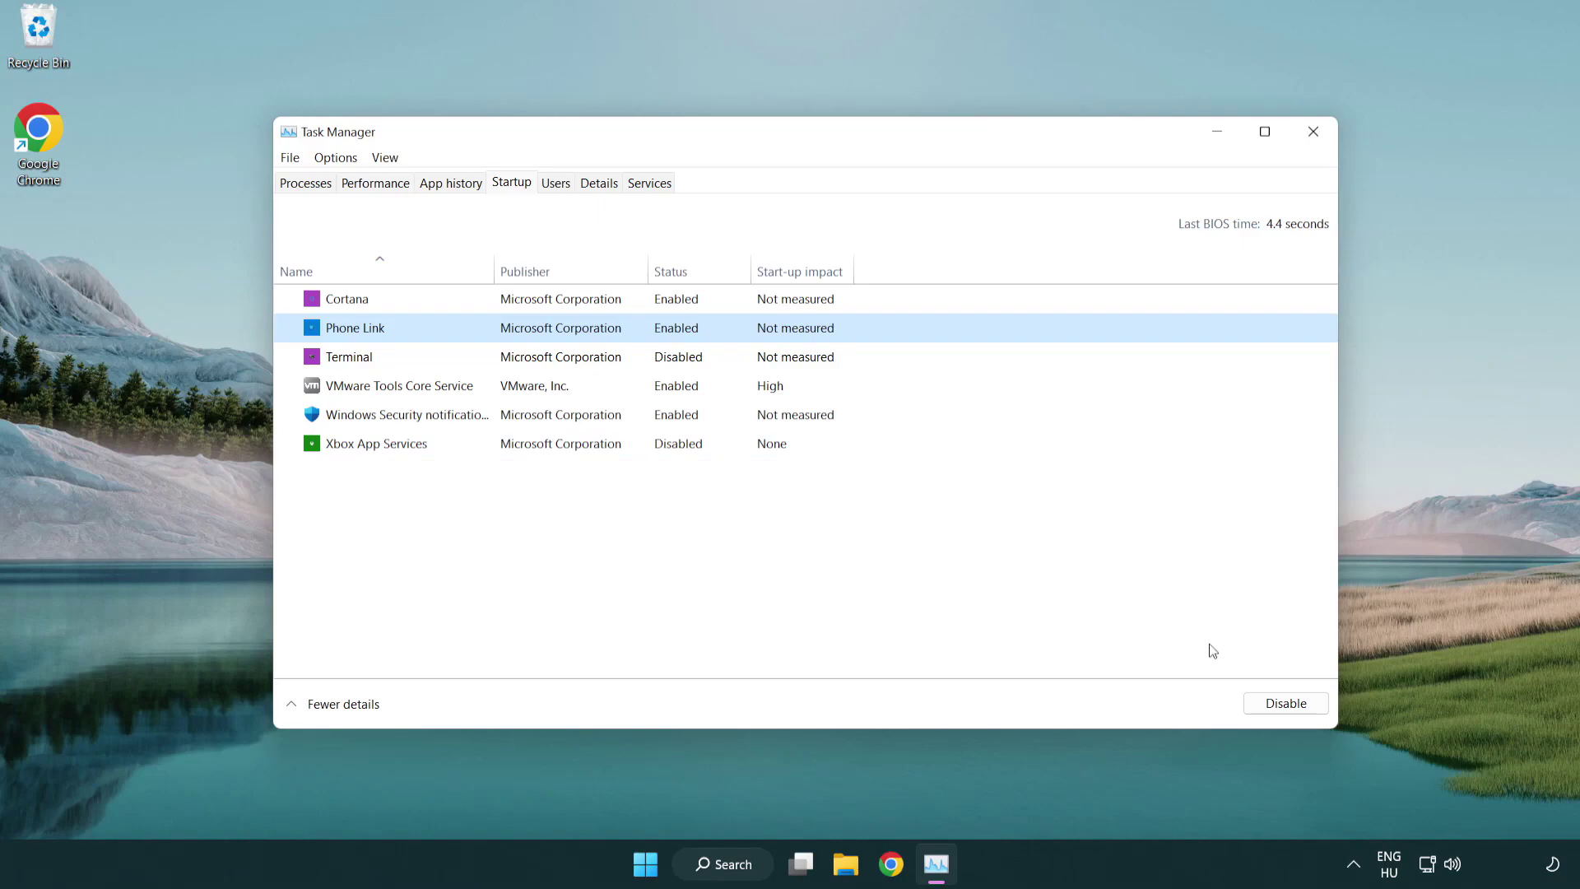
pyautogui.click(1284, 704)
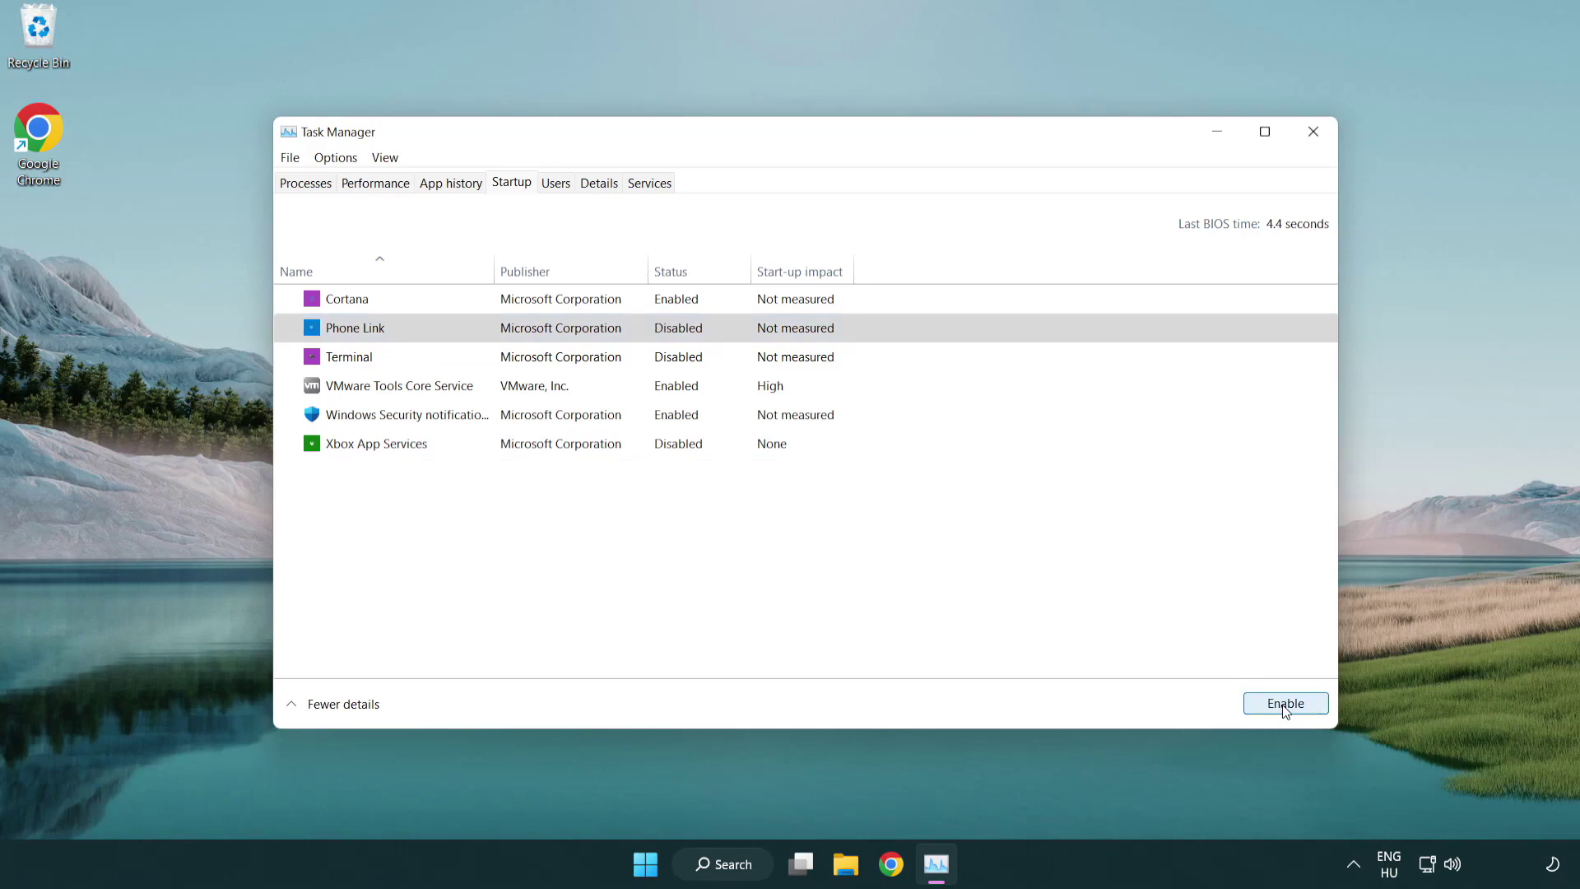
pyautogui.click(565, 308)
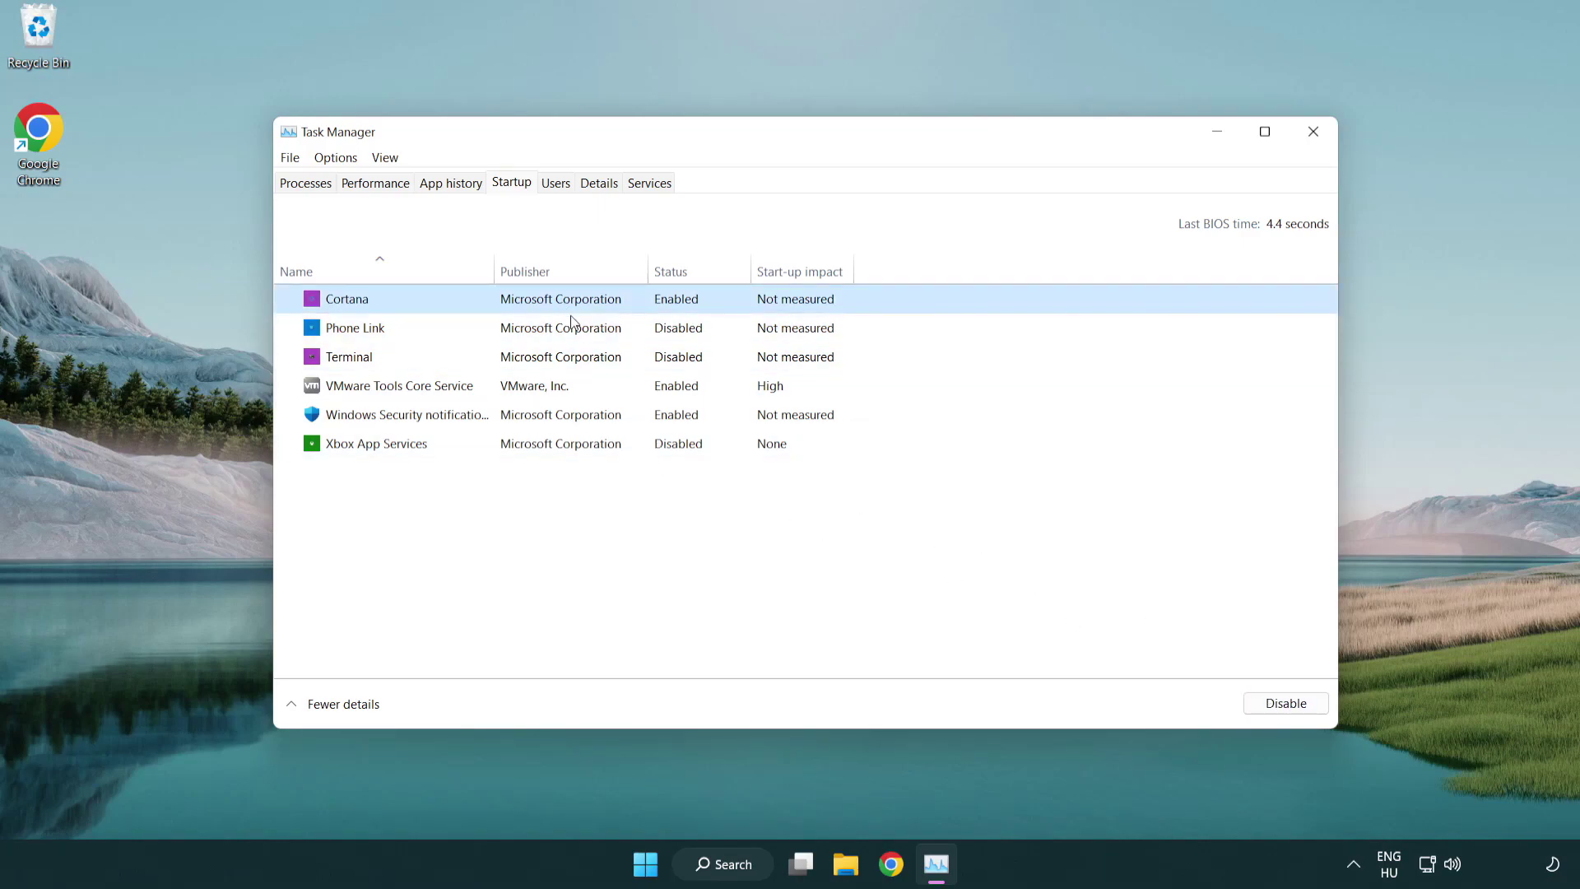
pyautogui.click(1252, 699)
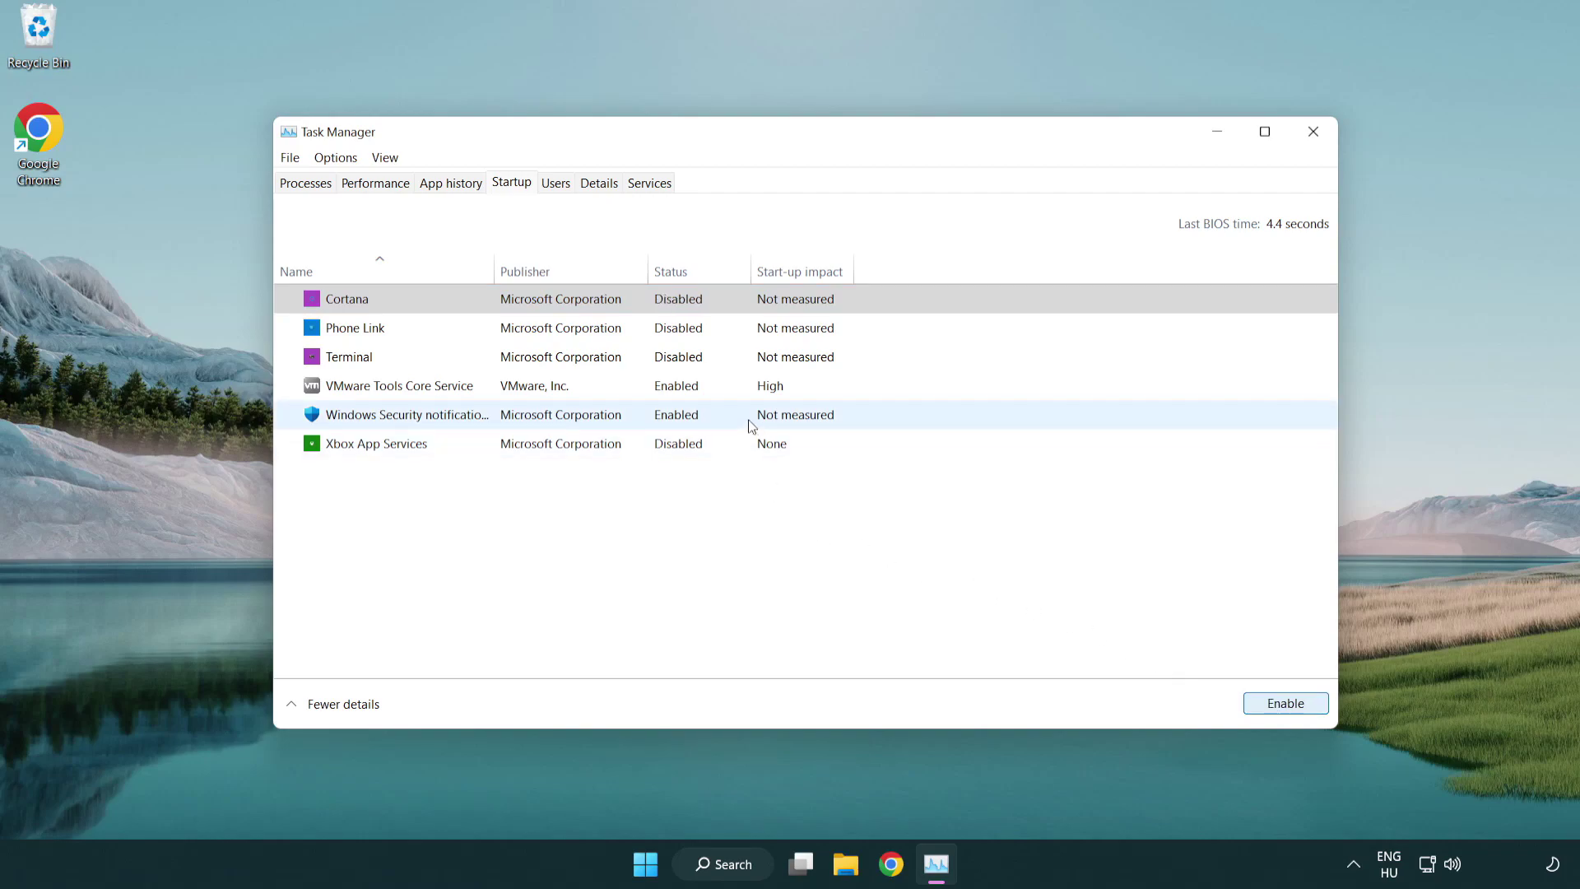
pyautogui.click(750, 424)
pyautogui.click(1247, 700)
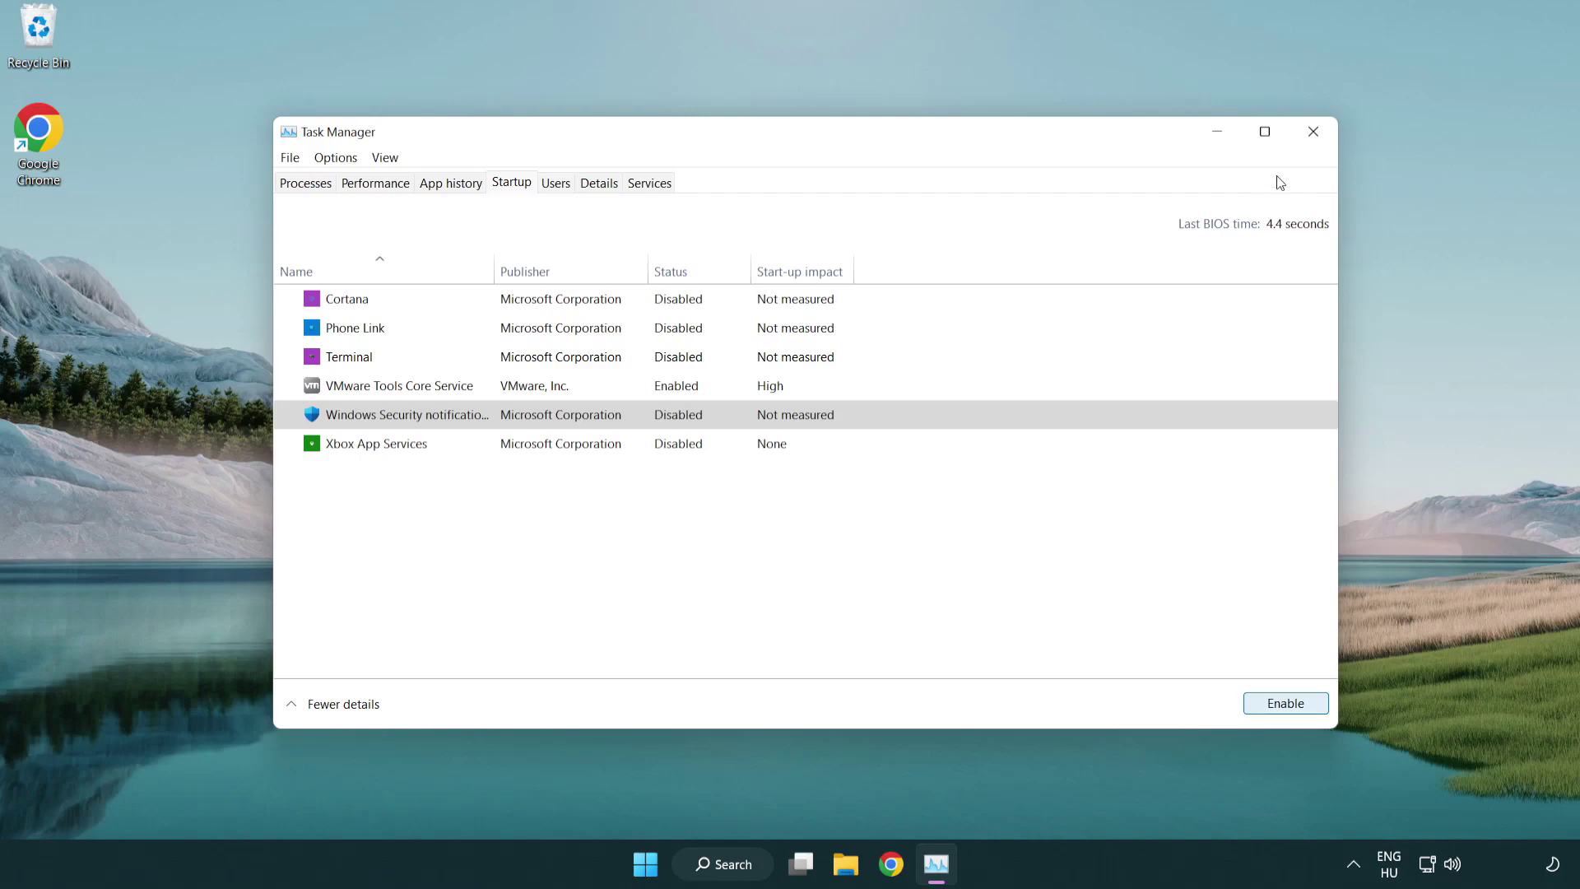
# Close Task Manager and return to the DirectX download page in Chrome.
pyautogui.click(1317, 144)
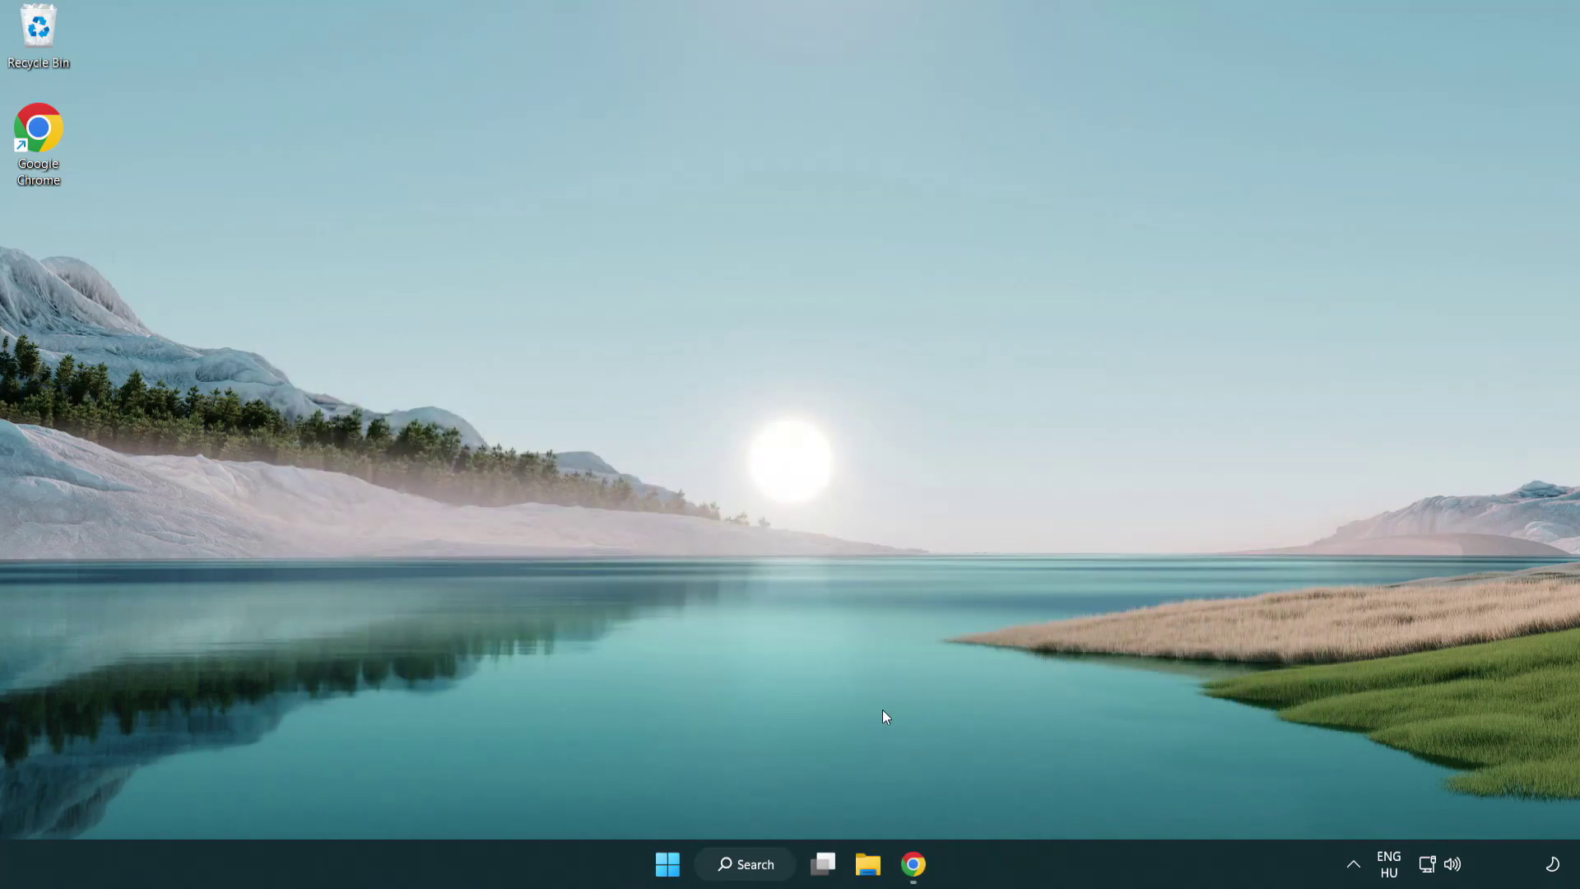
pyautogui.click(913, 863)
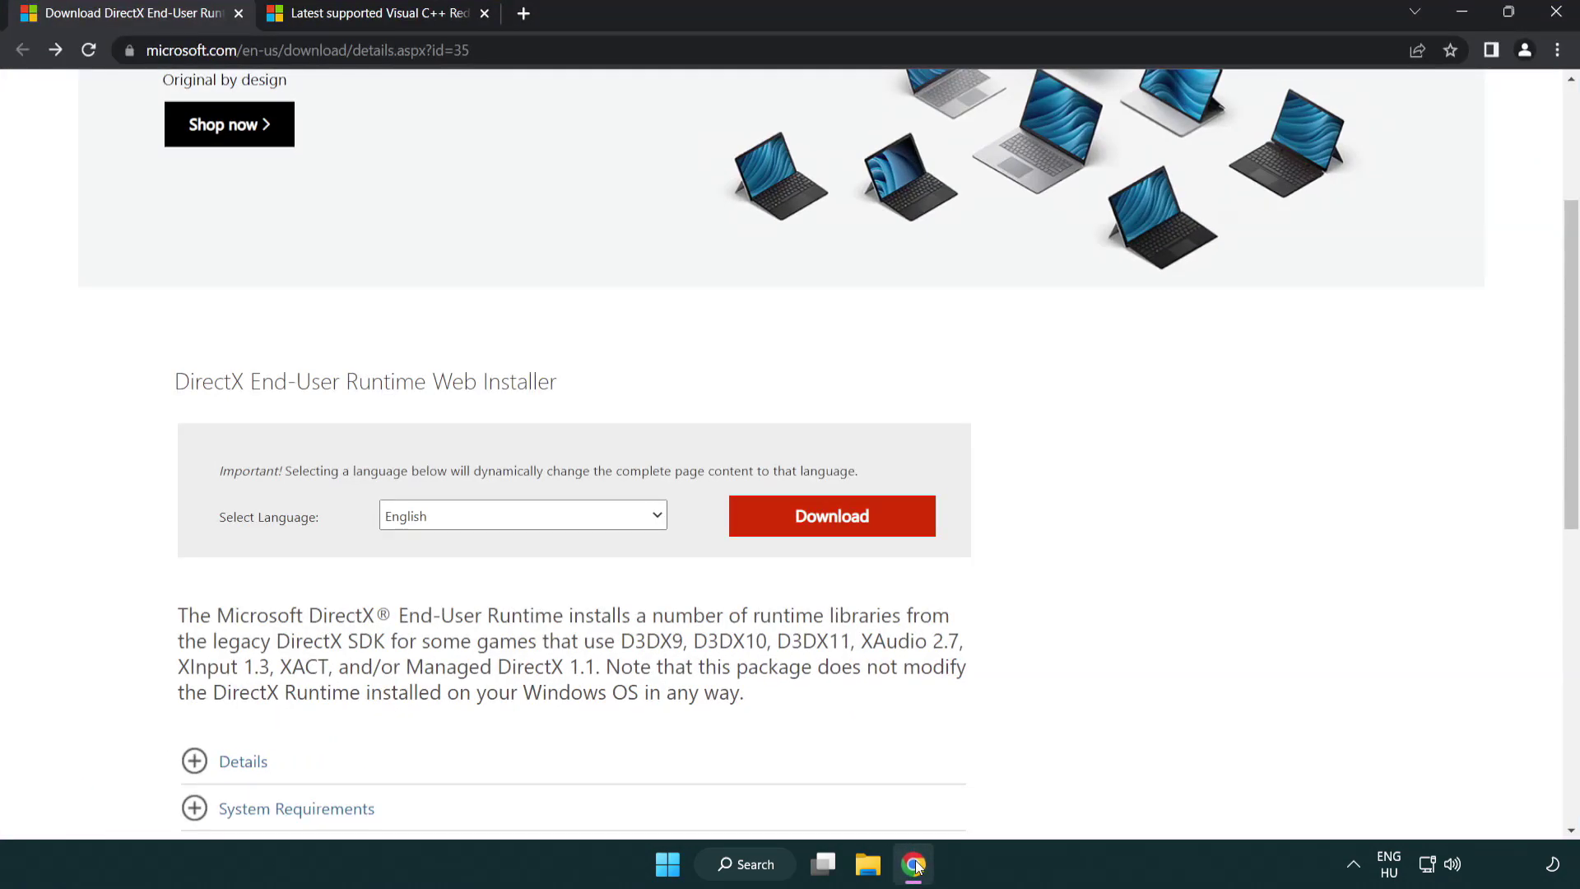
pyautogui.scroll(3, 678, 734)
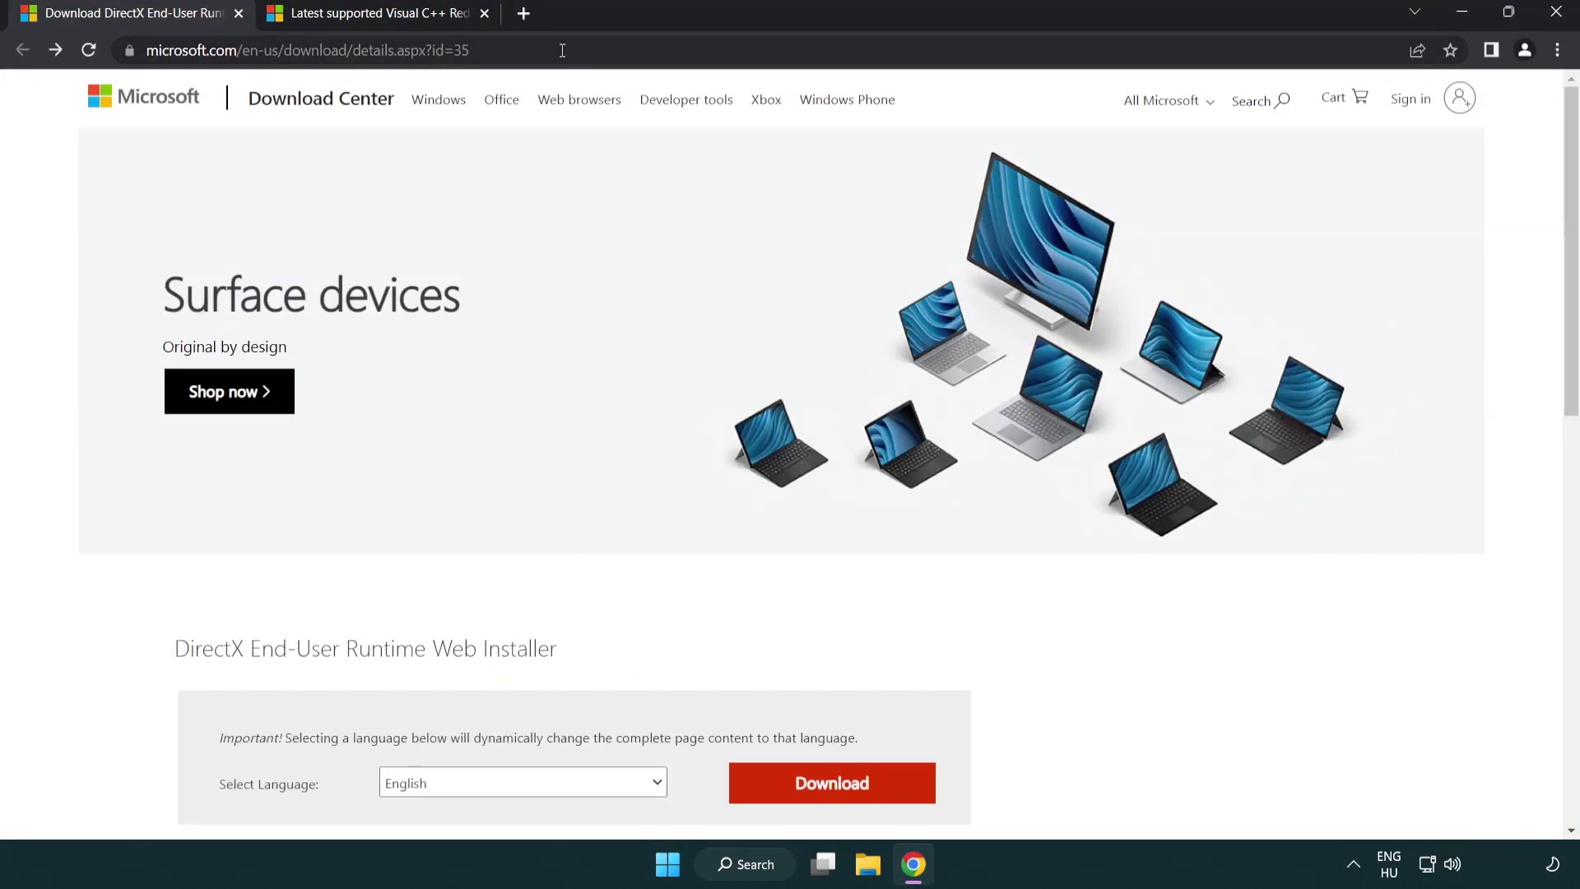
# Download the DirectX End-User Runtime Web Installer and run dxwebsetup.exe from the downloads bar.
pyautogui.click(98, 33)
pyautogui.click(1511, 359)
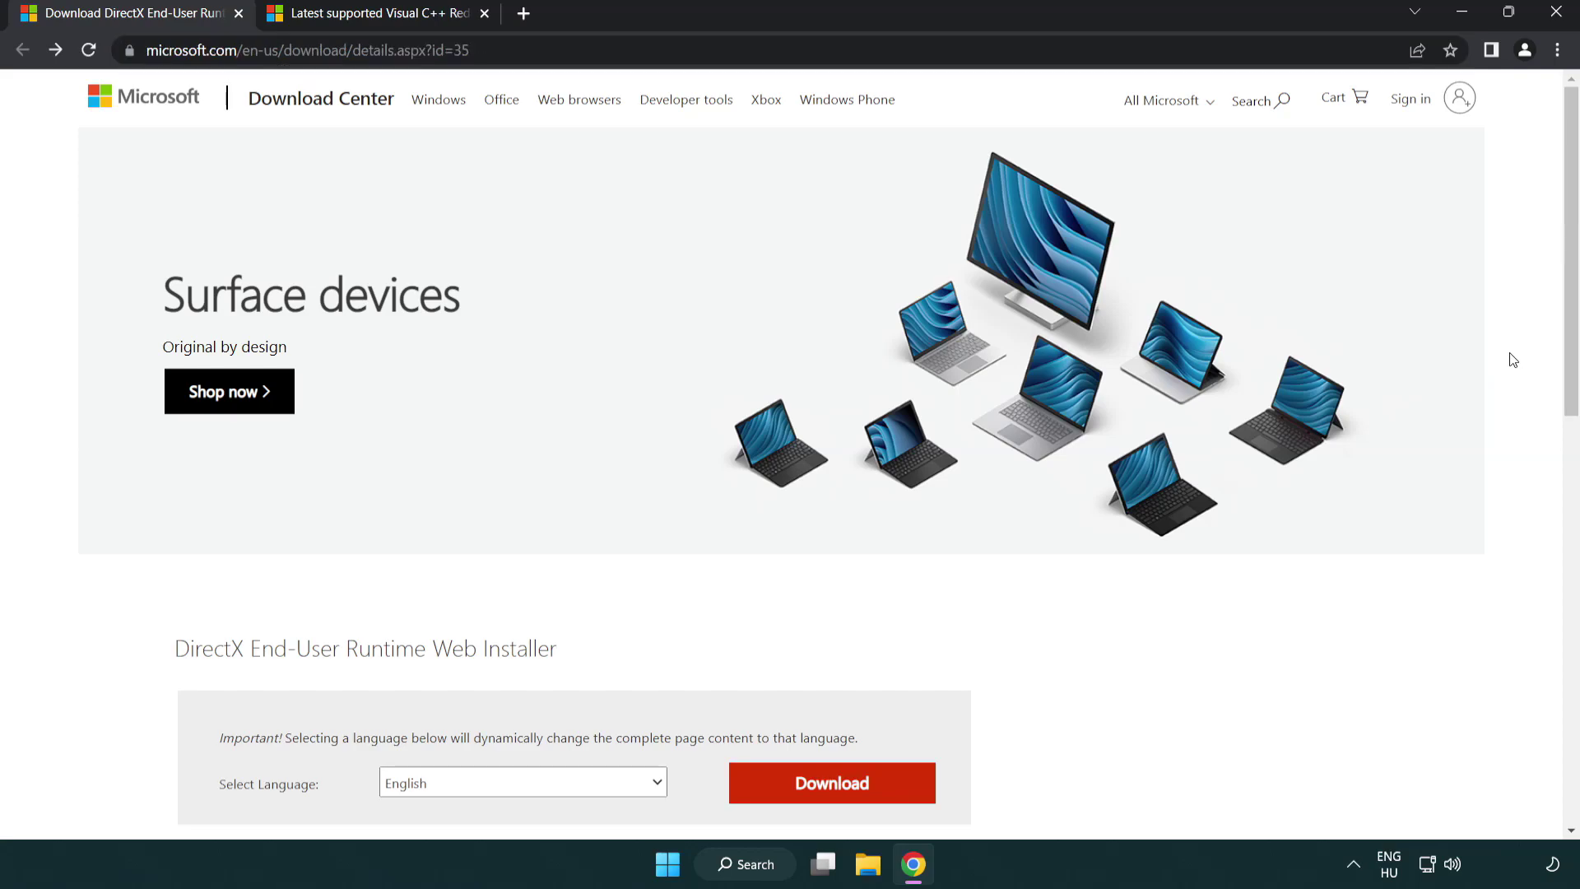
pyautogui.moveTo(1569, 358); pyautogui.dragTo(1568, 457)
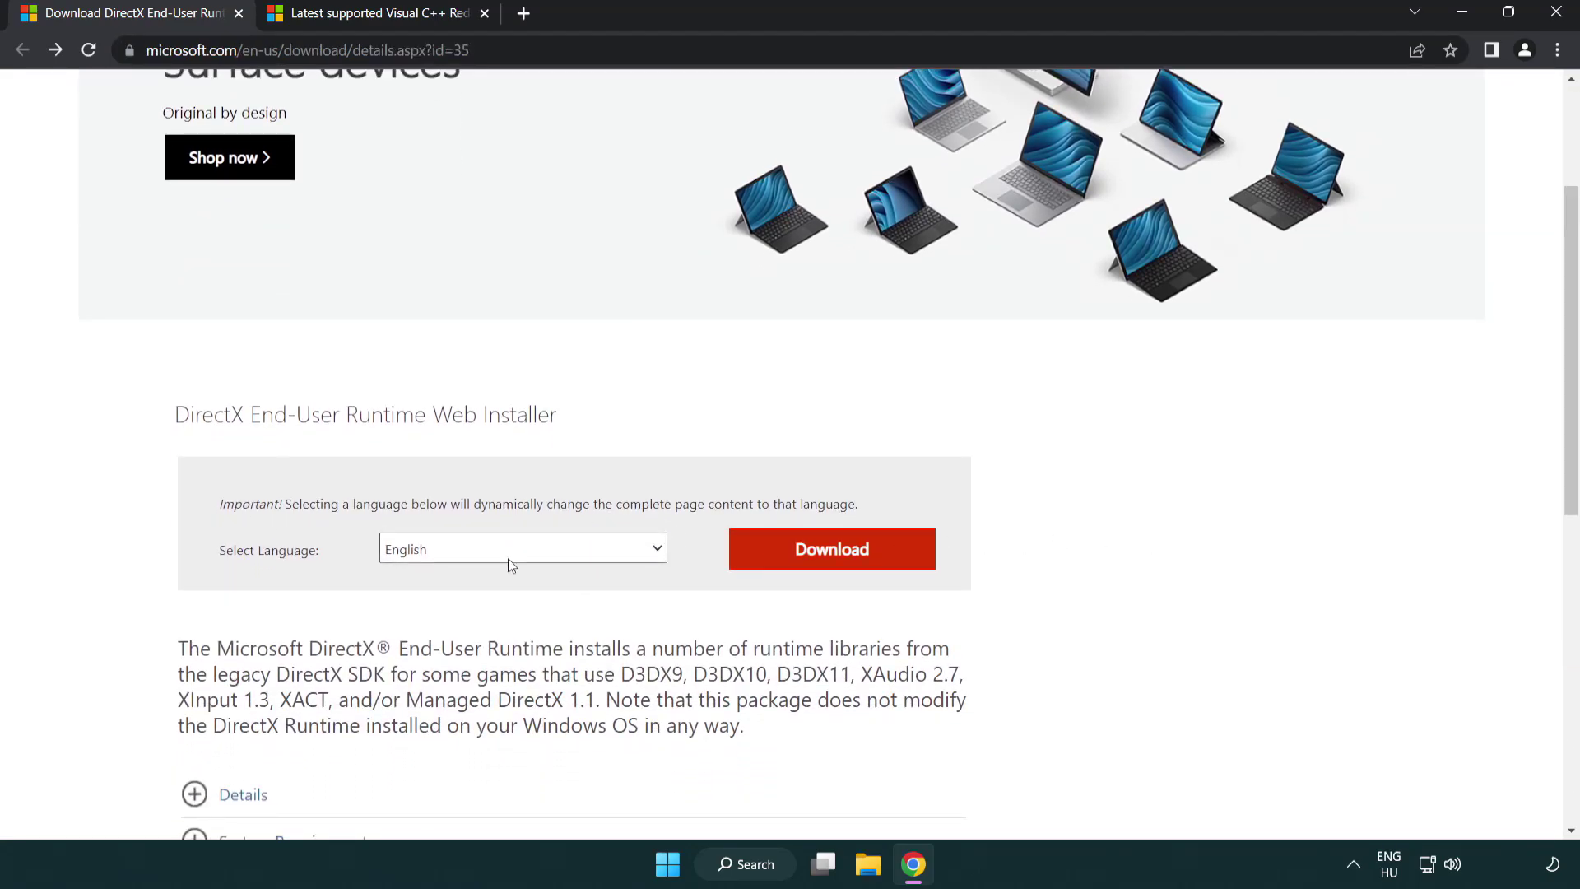
pyautogui.click(838, 565)
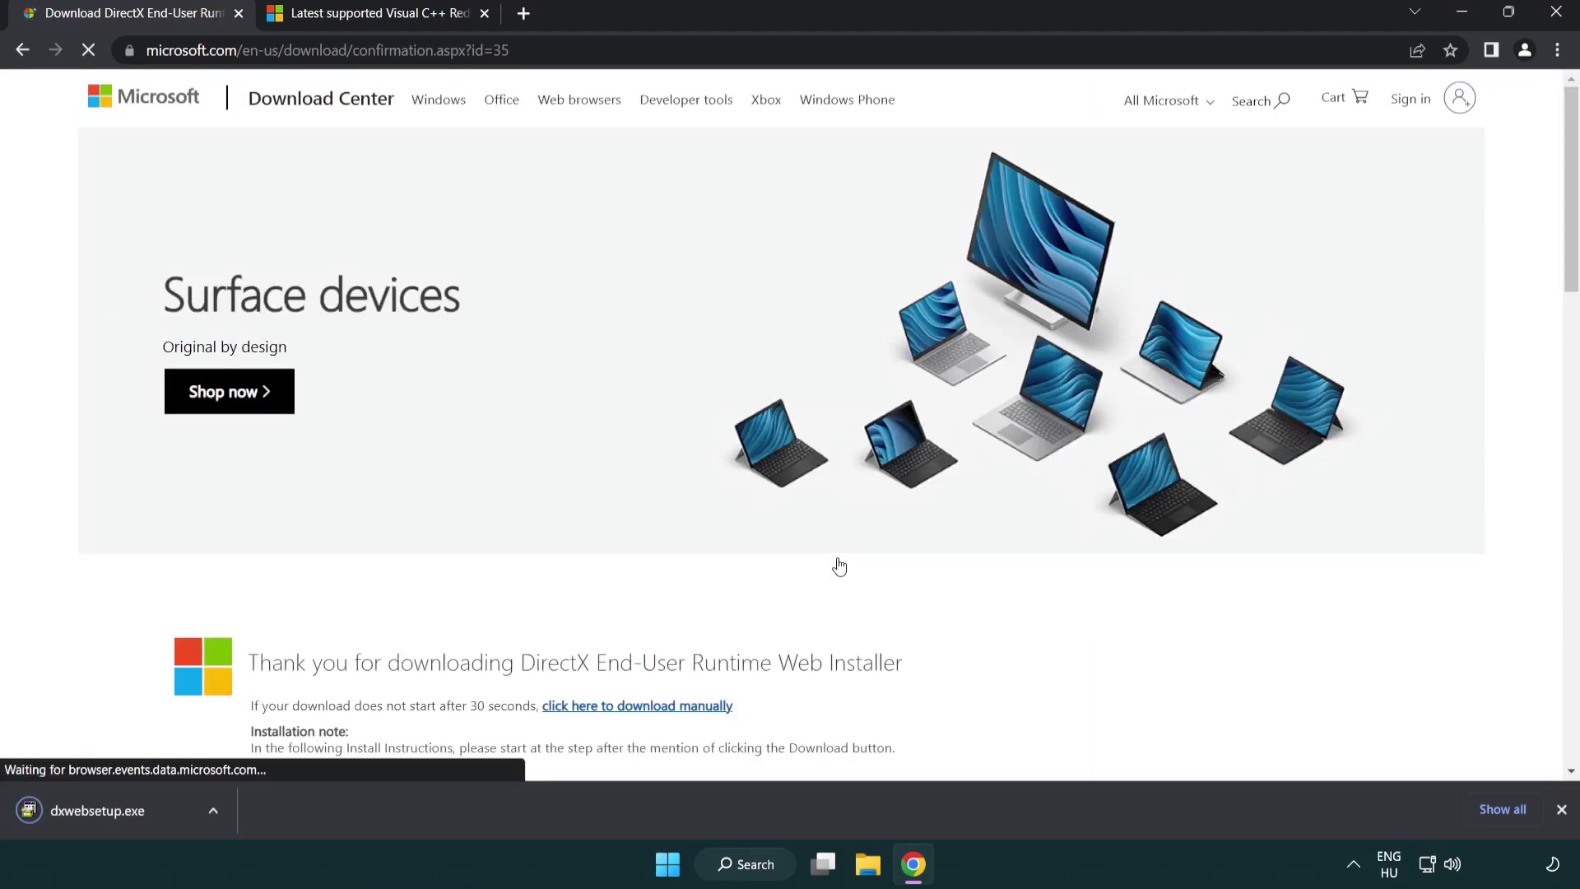
pyautogui.click(102, 813)
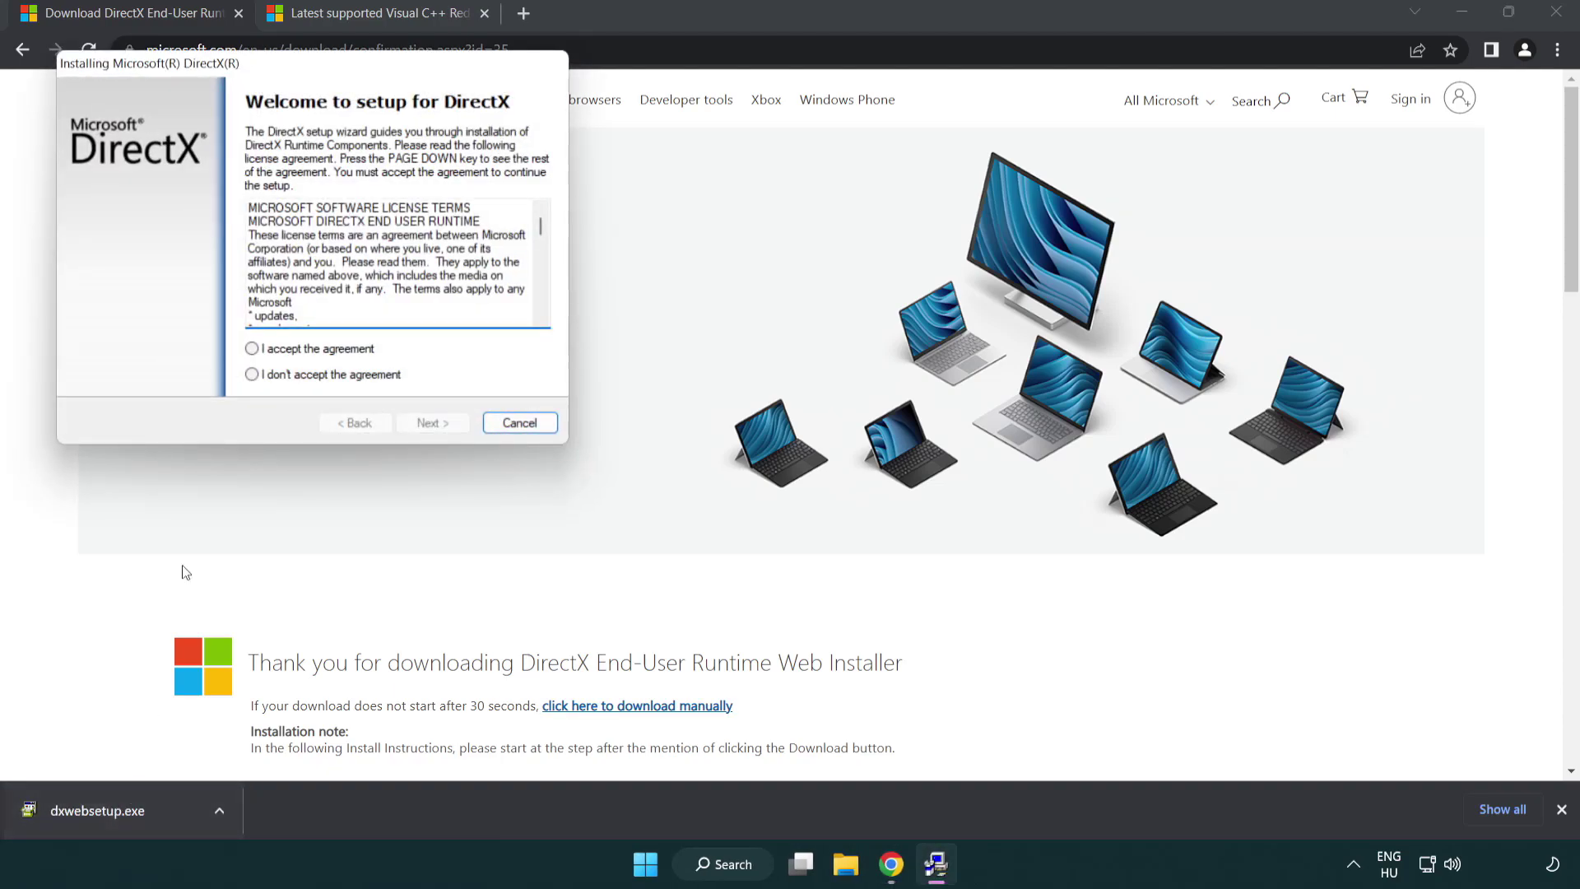
# Accept the DirectX licence, install the components and finish the setup wizard.
pyautogui.moveTo(240, 75); pyautogui.dragTo(695, 250)
pyautogui.scroll(-15, 995, 406)
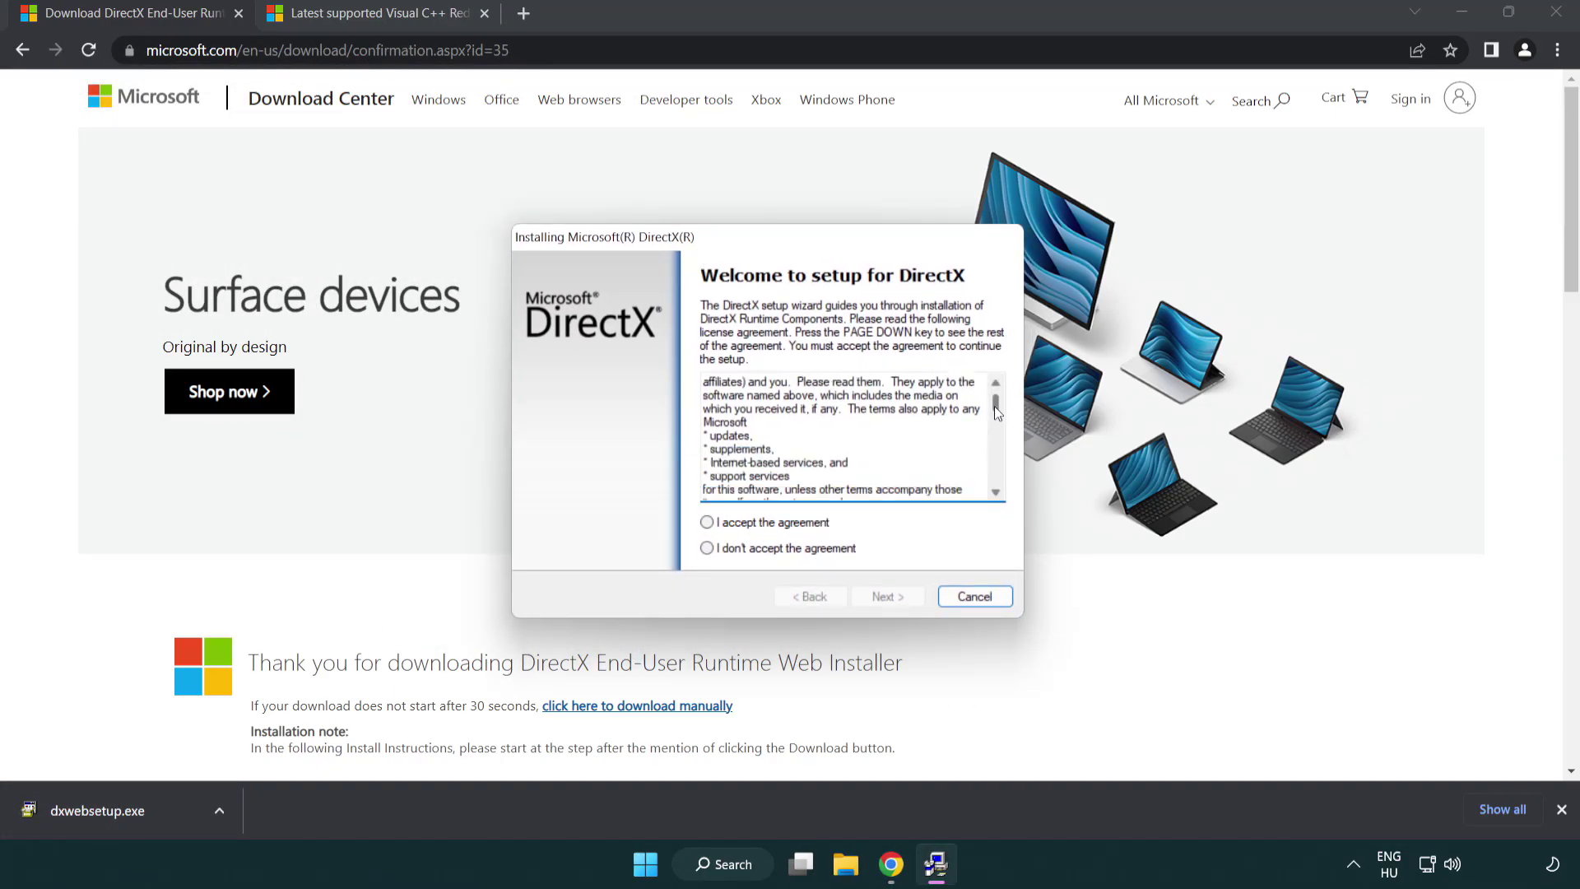
pyautogui.click(708, 523)
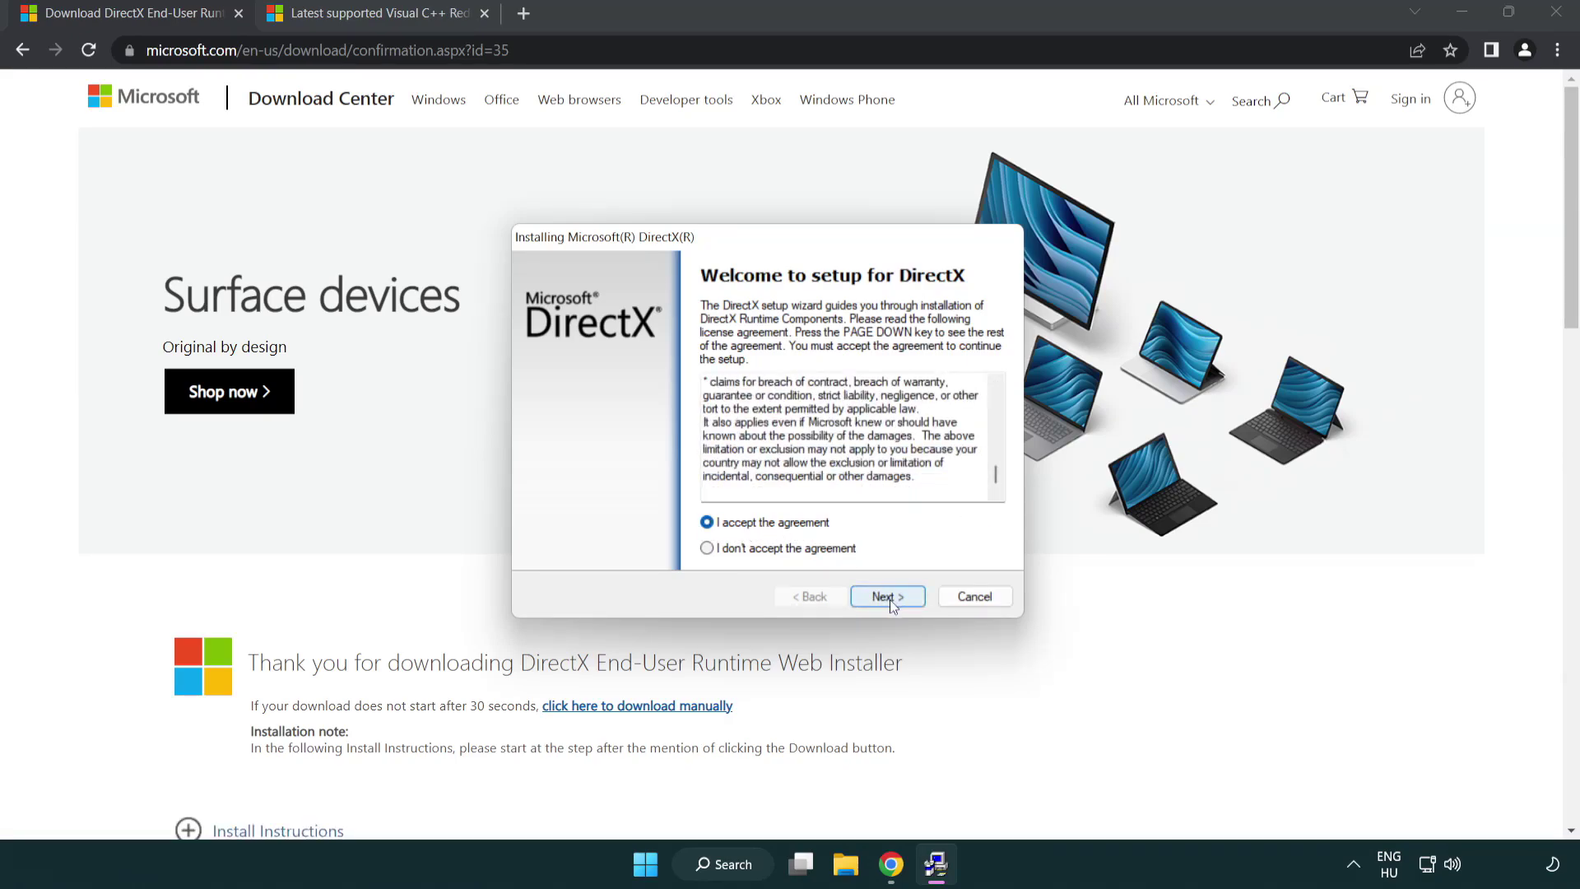
pyautogui.click(891, 597)
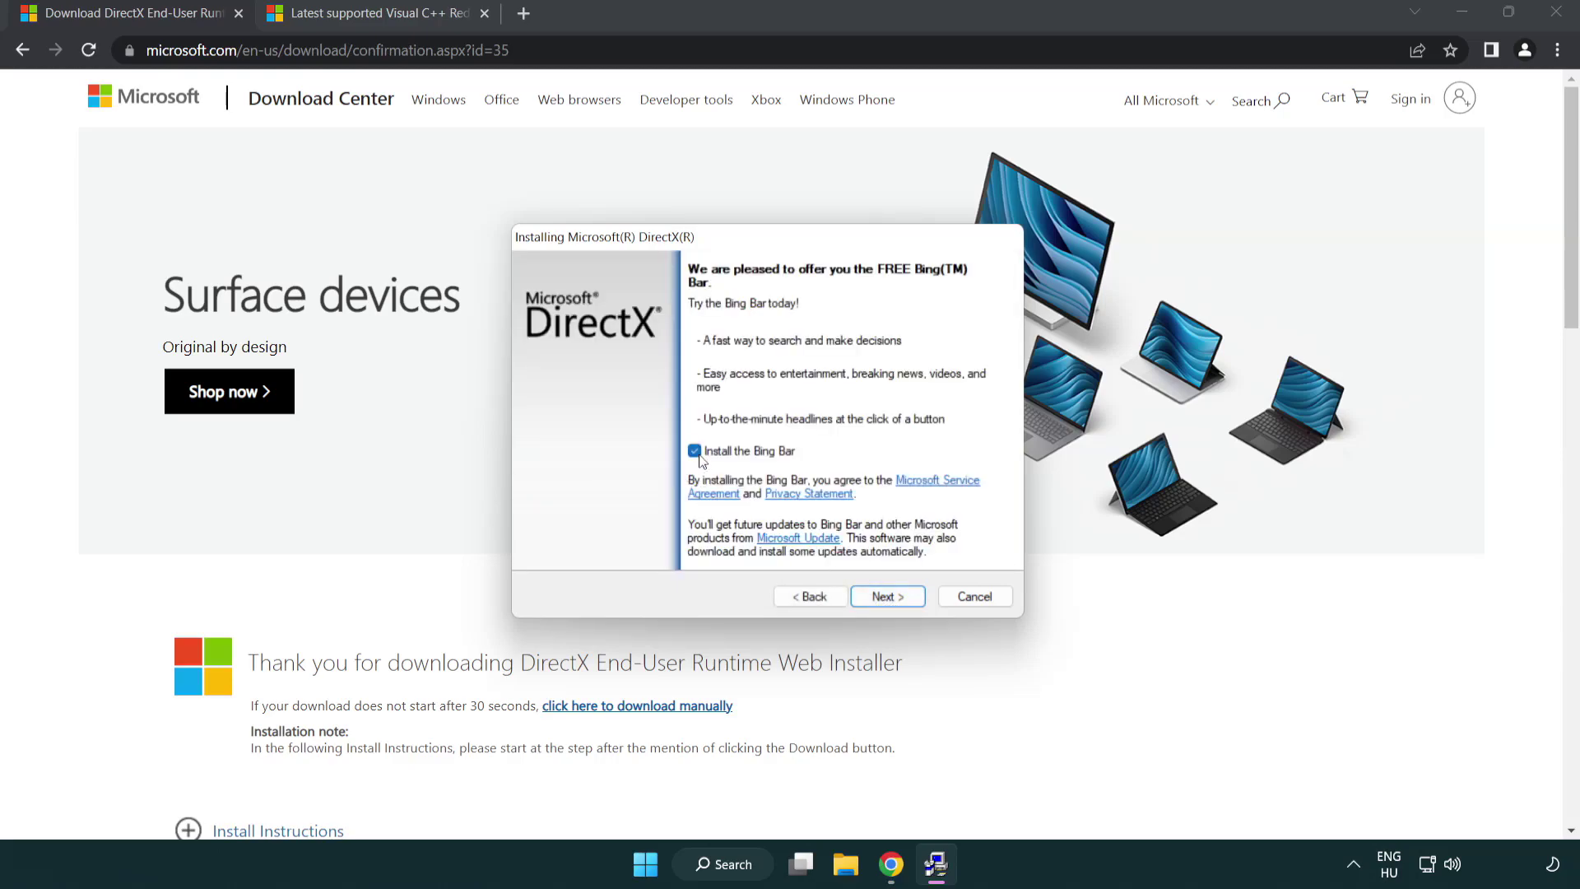
pyautogui.click(895, 598)
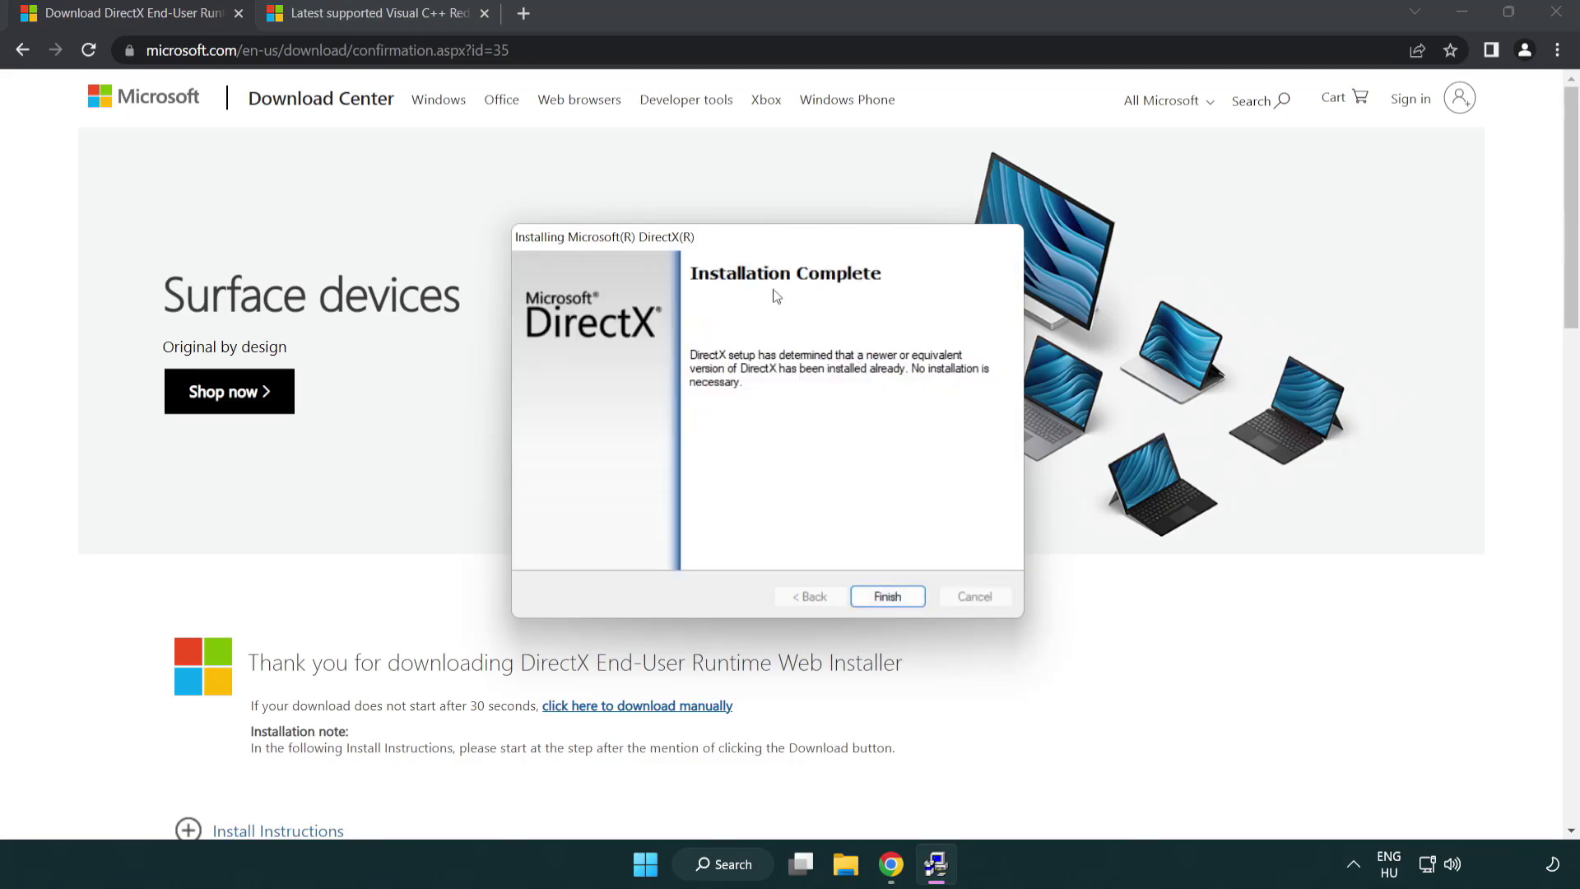
pyautogui.click(888, 595)
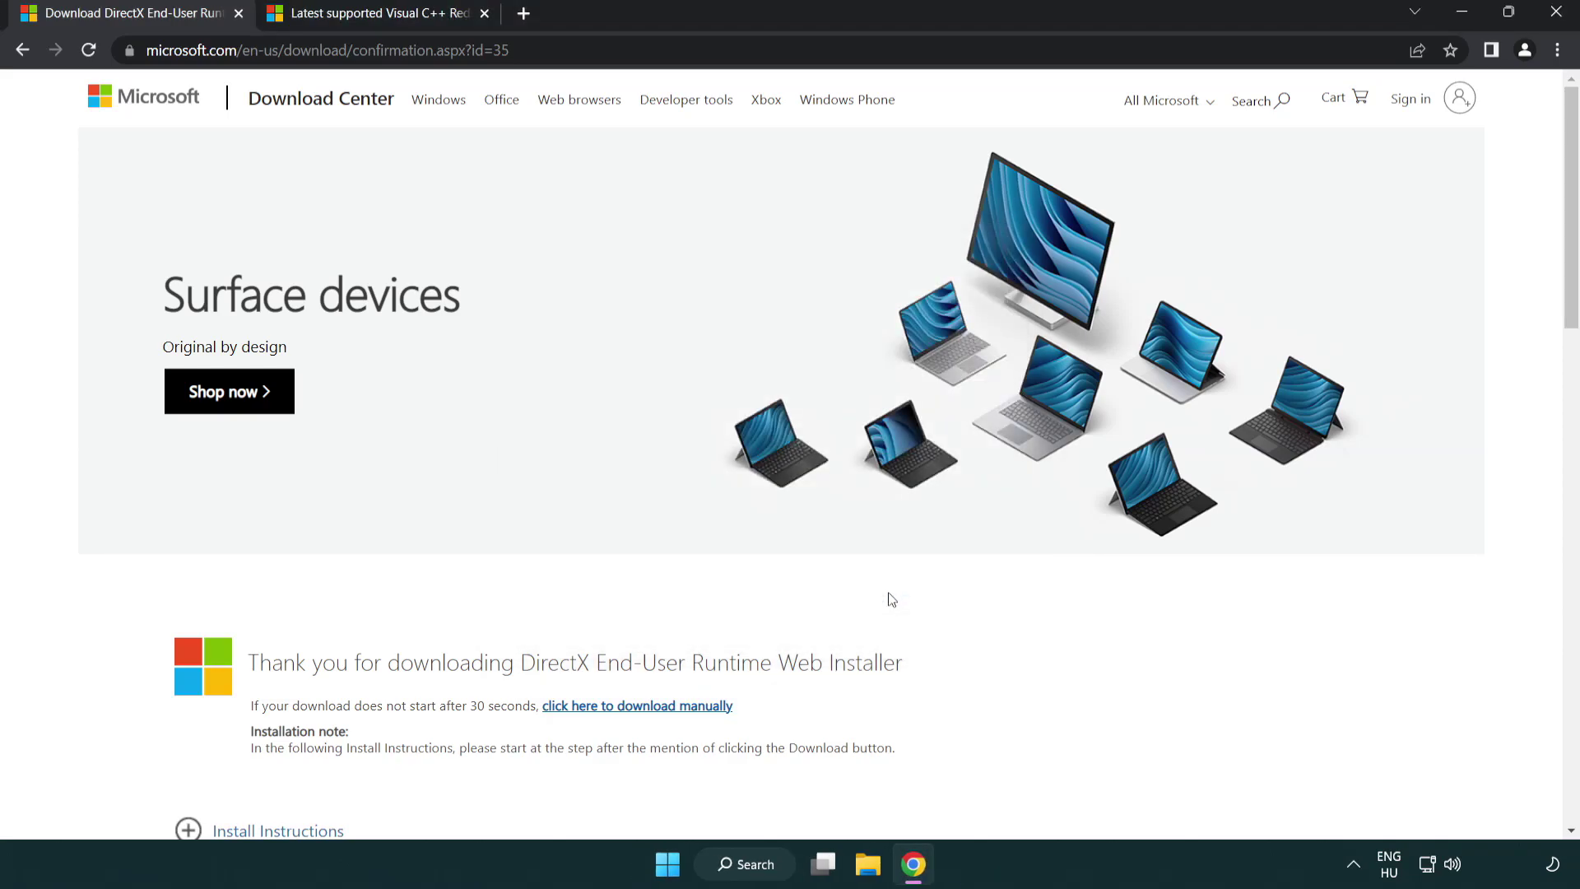
# Close the DirectX tab and return to the Visual C++ Redistributable page.
pyautogui.click(238, 14)
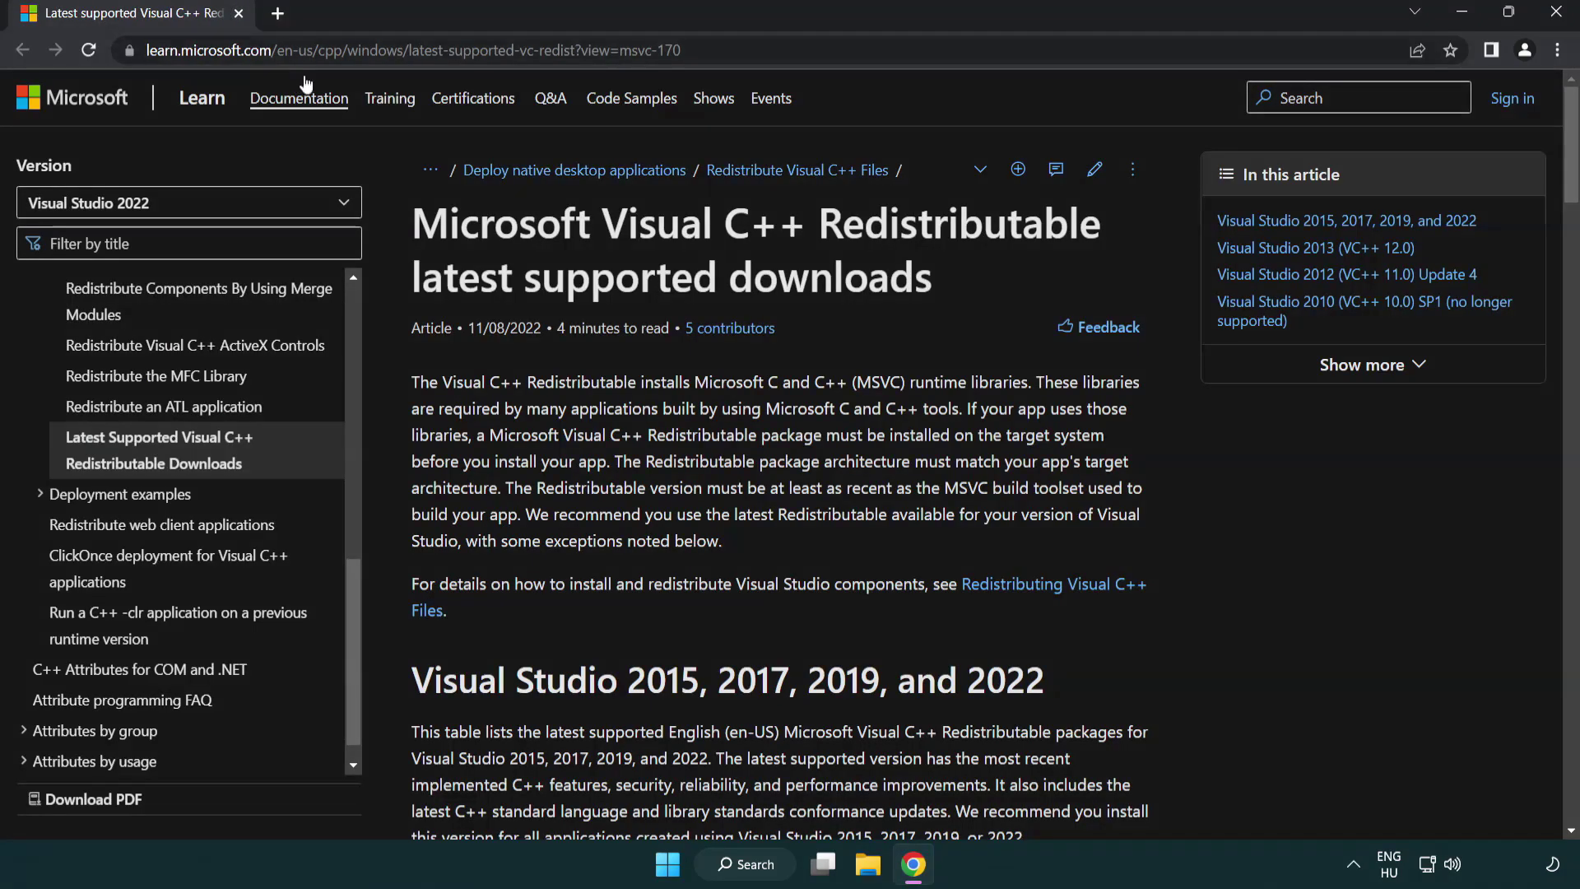
pyautogui.click(785, 51)
pyautogui.click(785, 51)
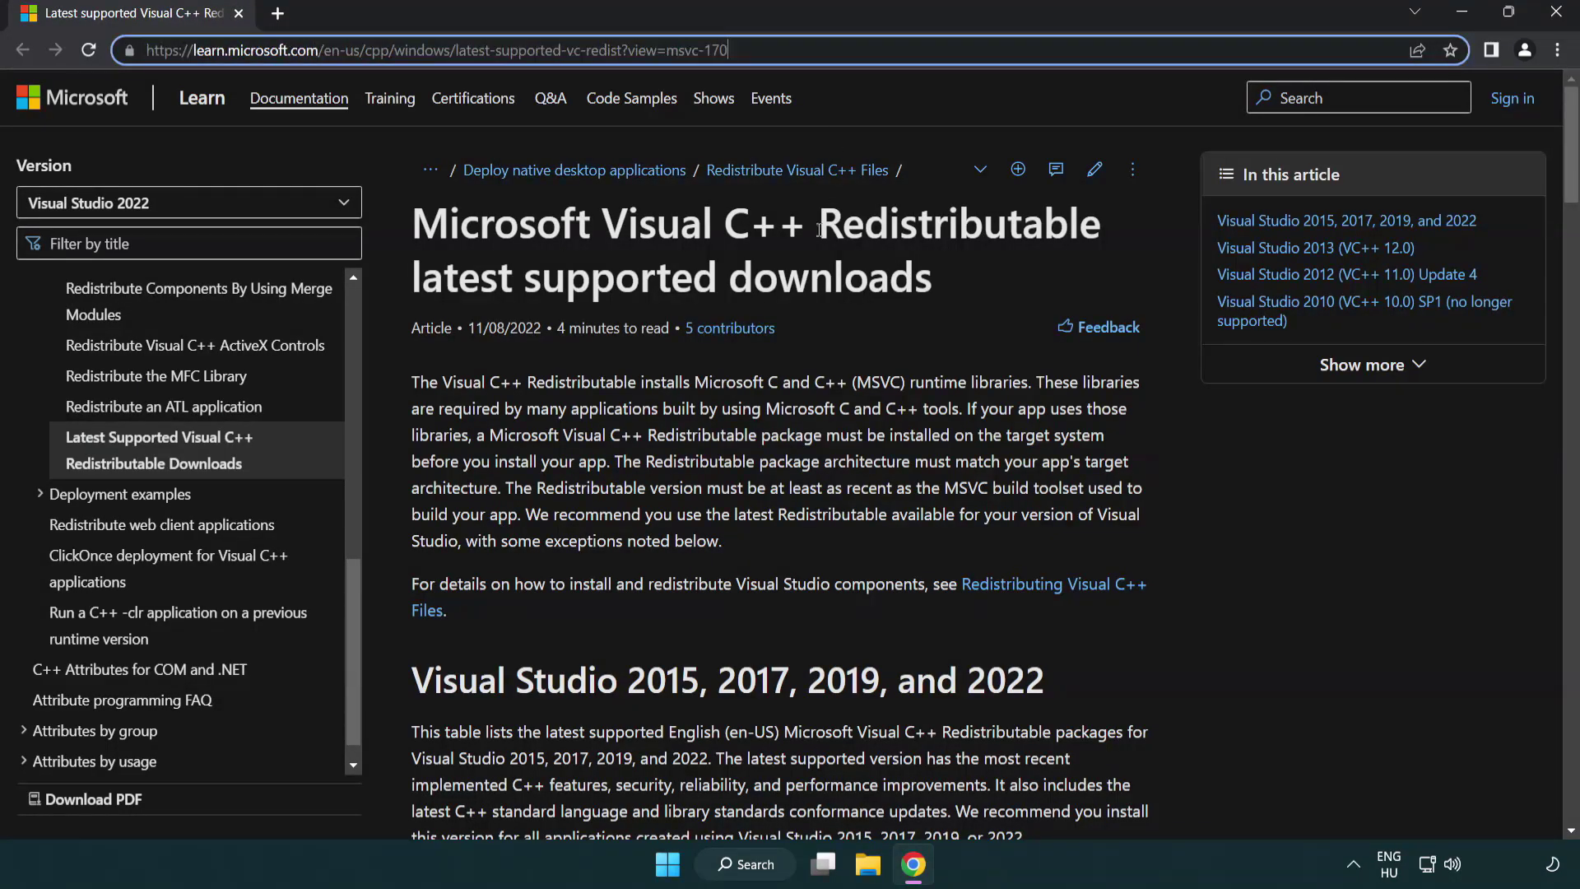
pyautogui.click(815, 277)
# Download the ARM64, x86 and x64 Visual C++ 2015–2022 redistributables.
pyautogui.scroll(-4, 814, 277)
pyautogui.scroll(-3, 814, 277)
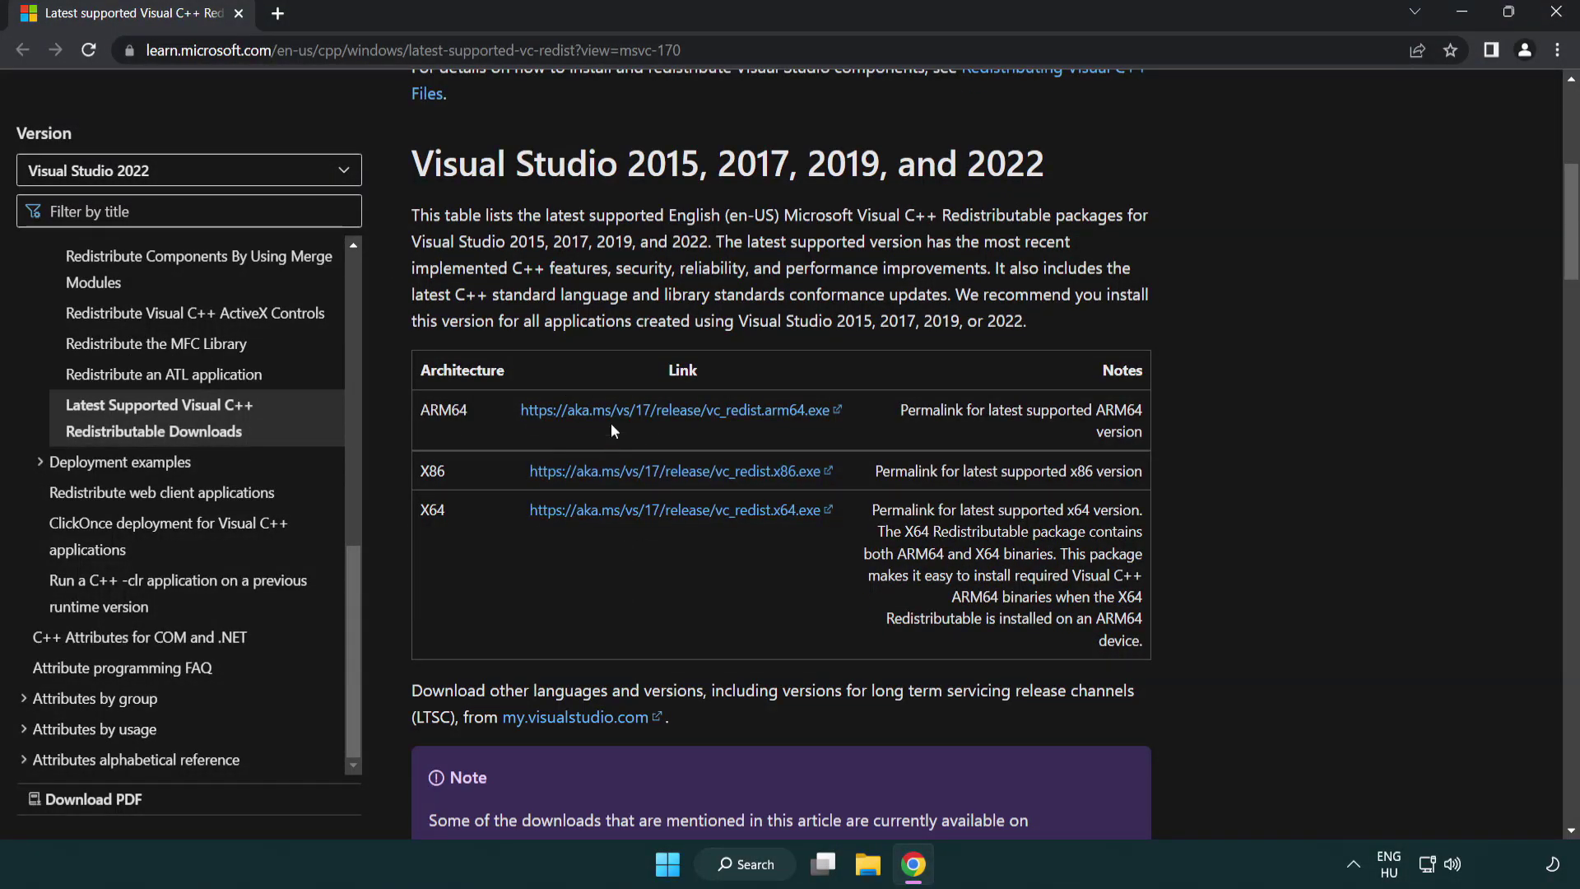
pyautogui.click(613, 411)
pyautogui.click(654, 472)
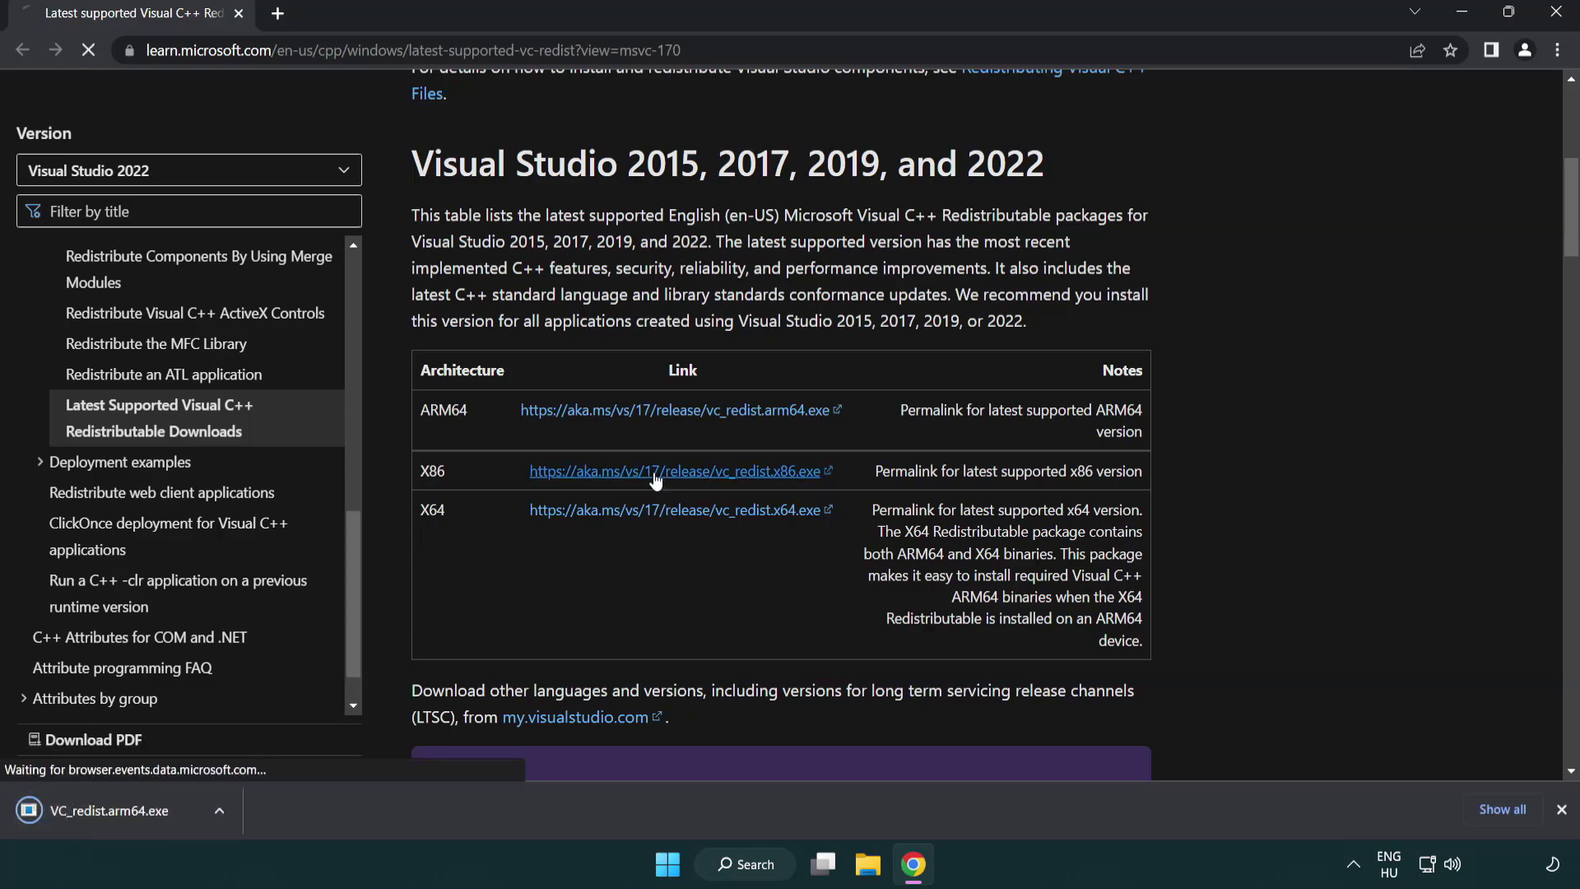
pyautogui.click(659, 514)
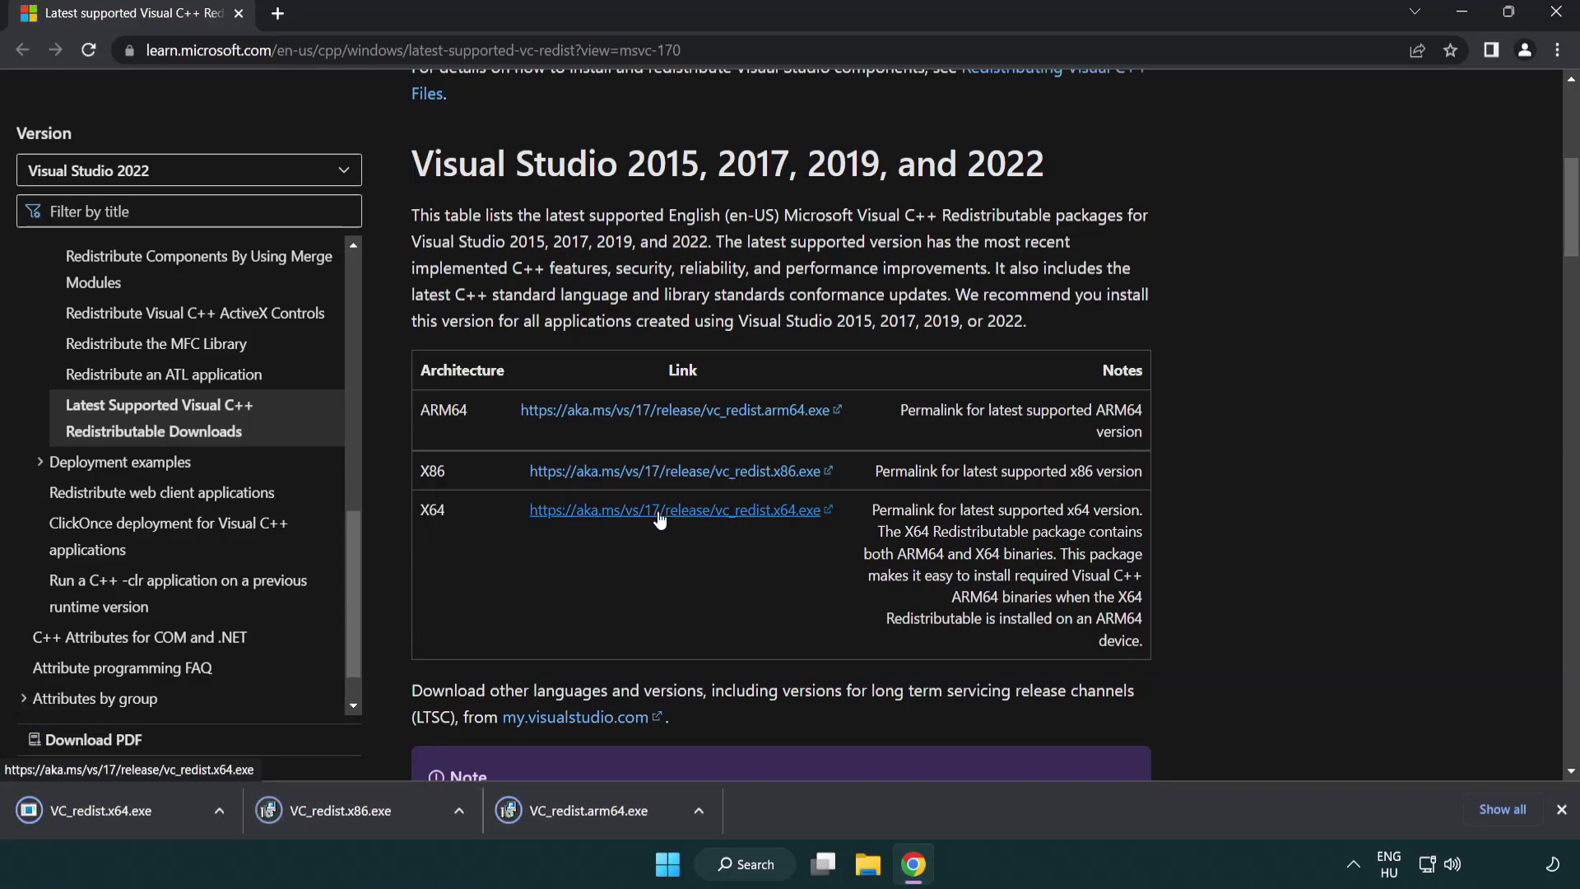
# Run VC_redist.arm64.exe, accept the licence, try installing, and close the 0x80070661 failure.
pyautogui.click(604, 824)
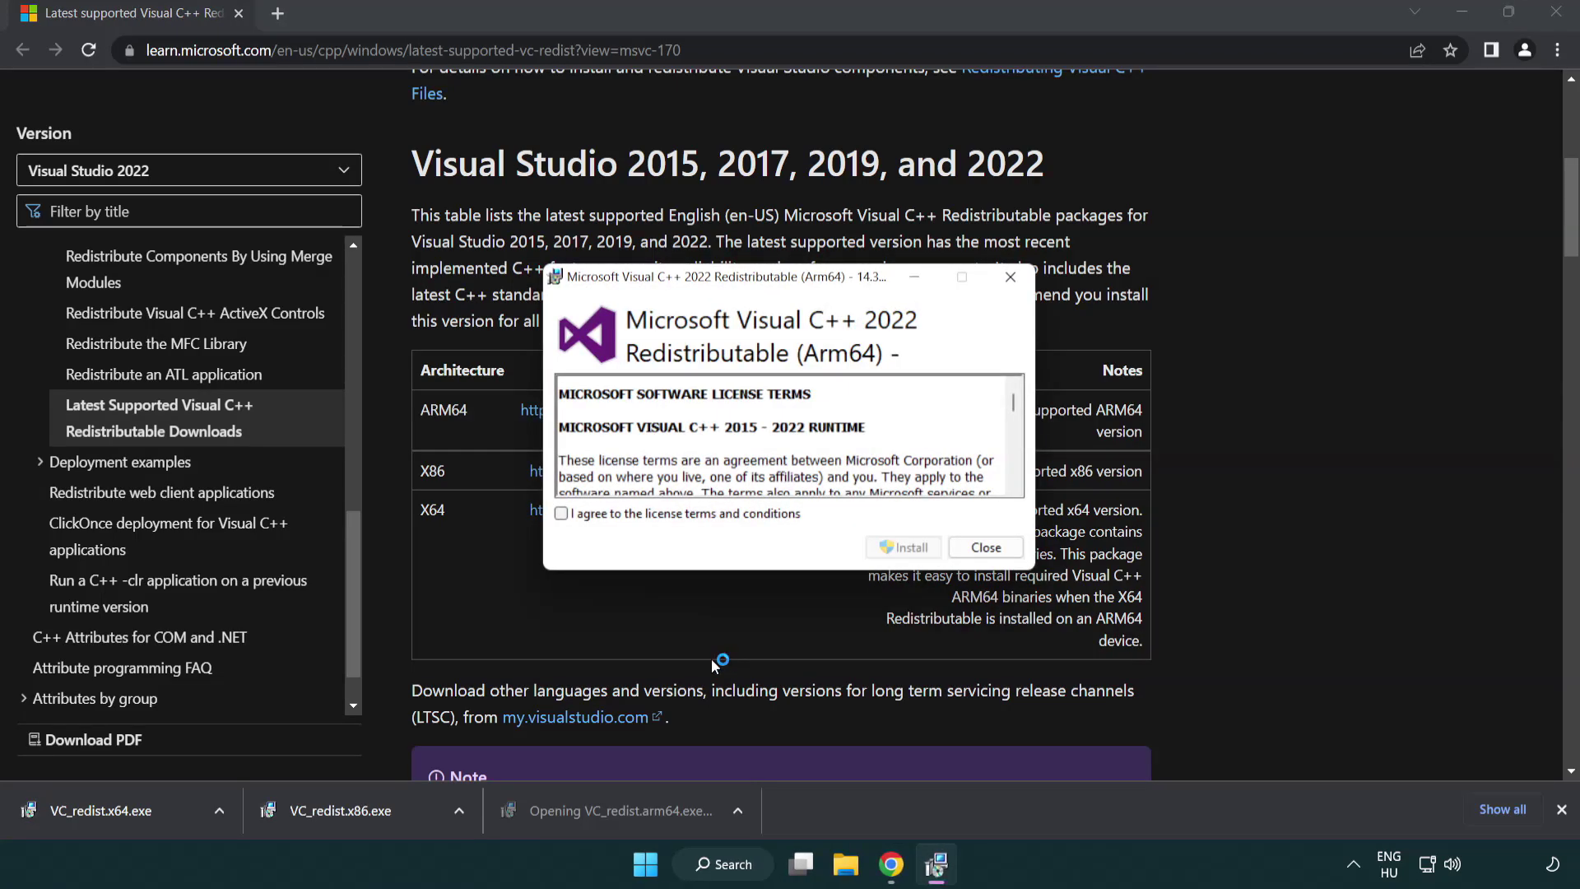
pyautogui.moveTo(1014, 403); pyautogui.dragTo(1017, 475)
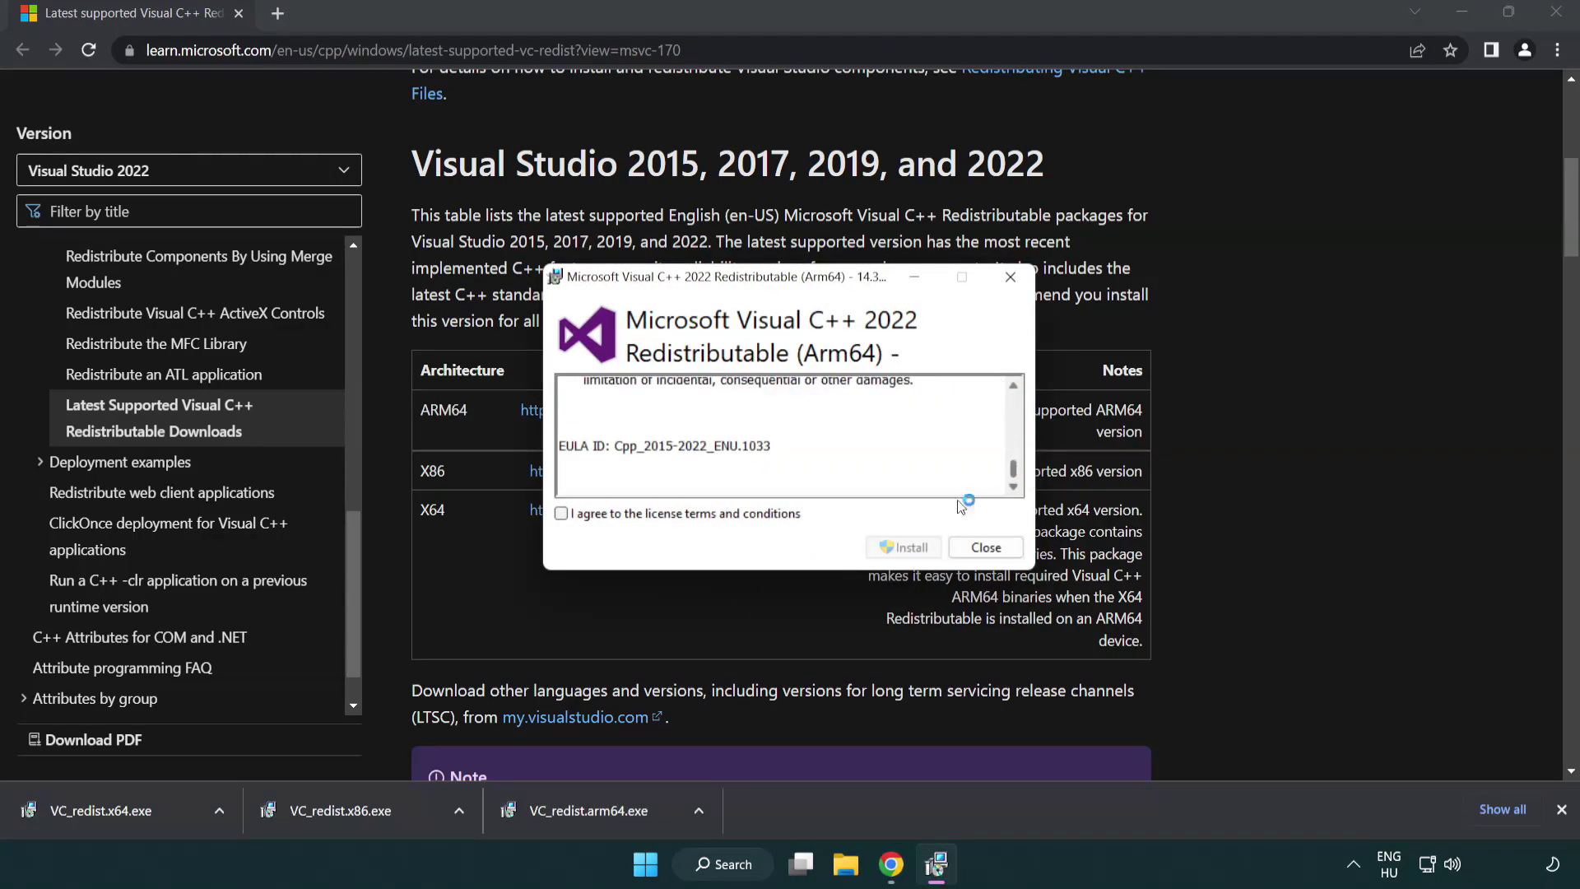
pyautogui.click(563, 514)
pyautogui.click(881, 546)
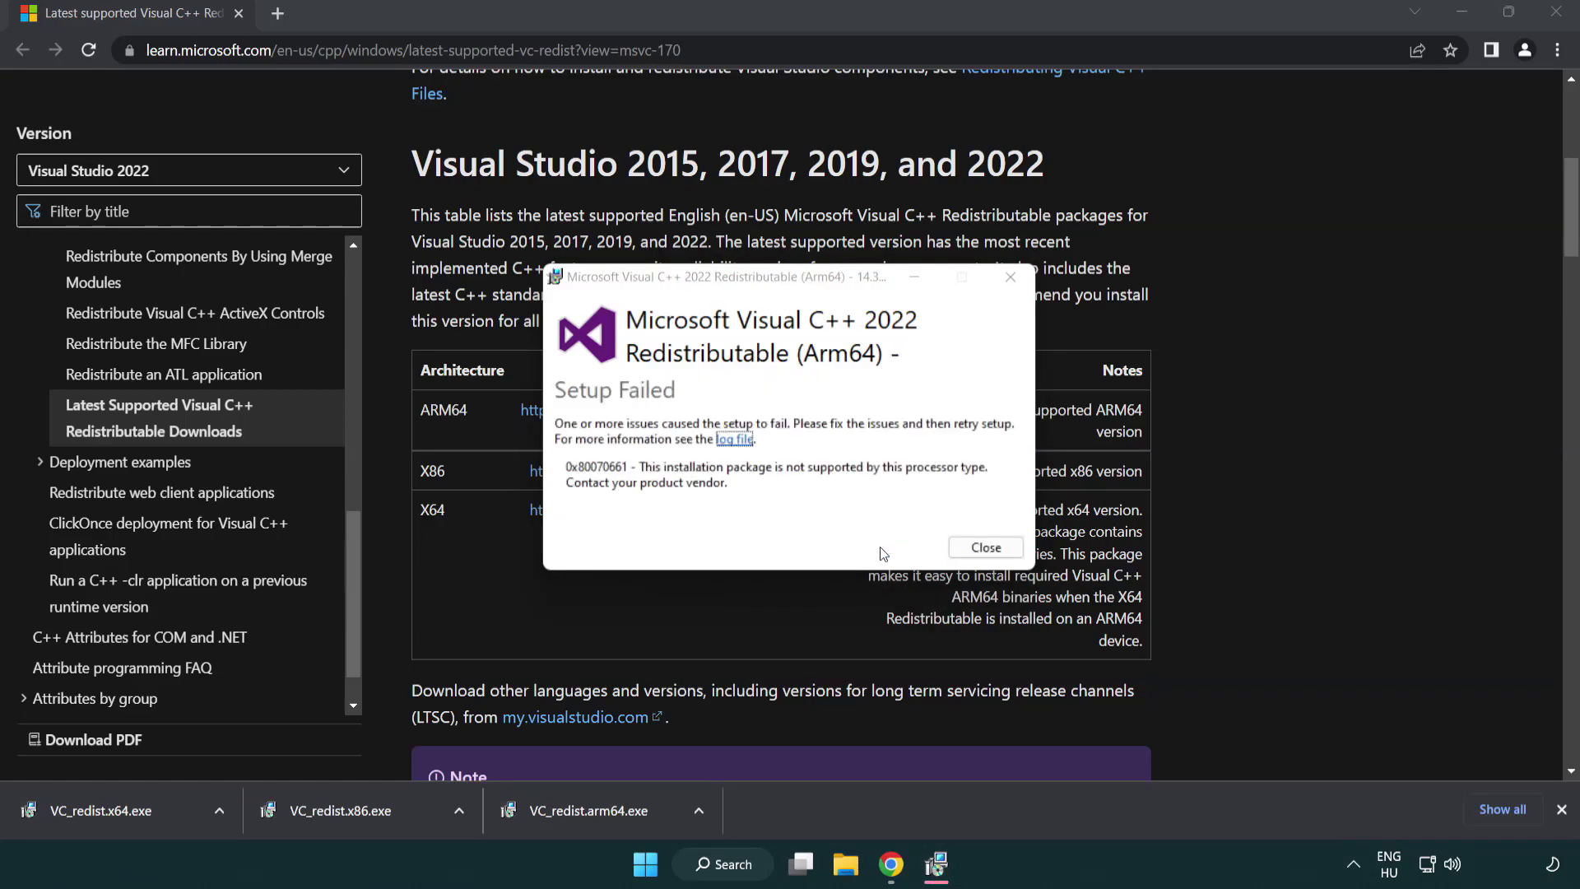
pyautogui.click(986, 549)
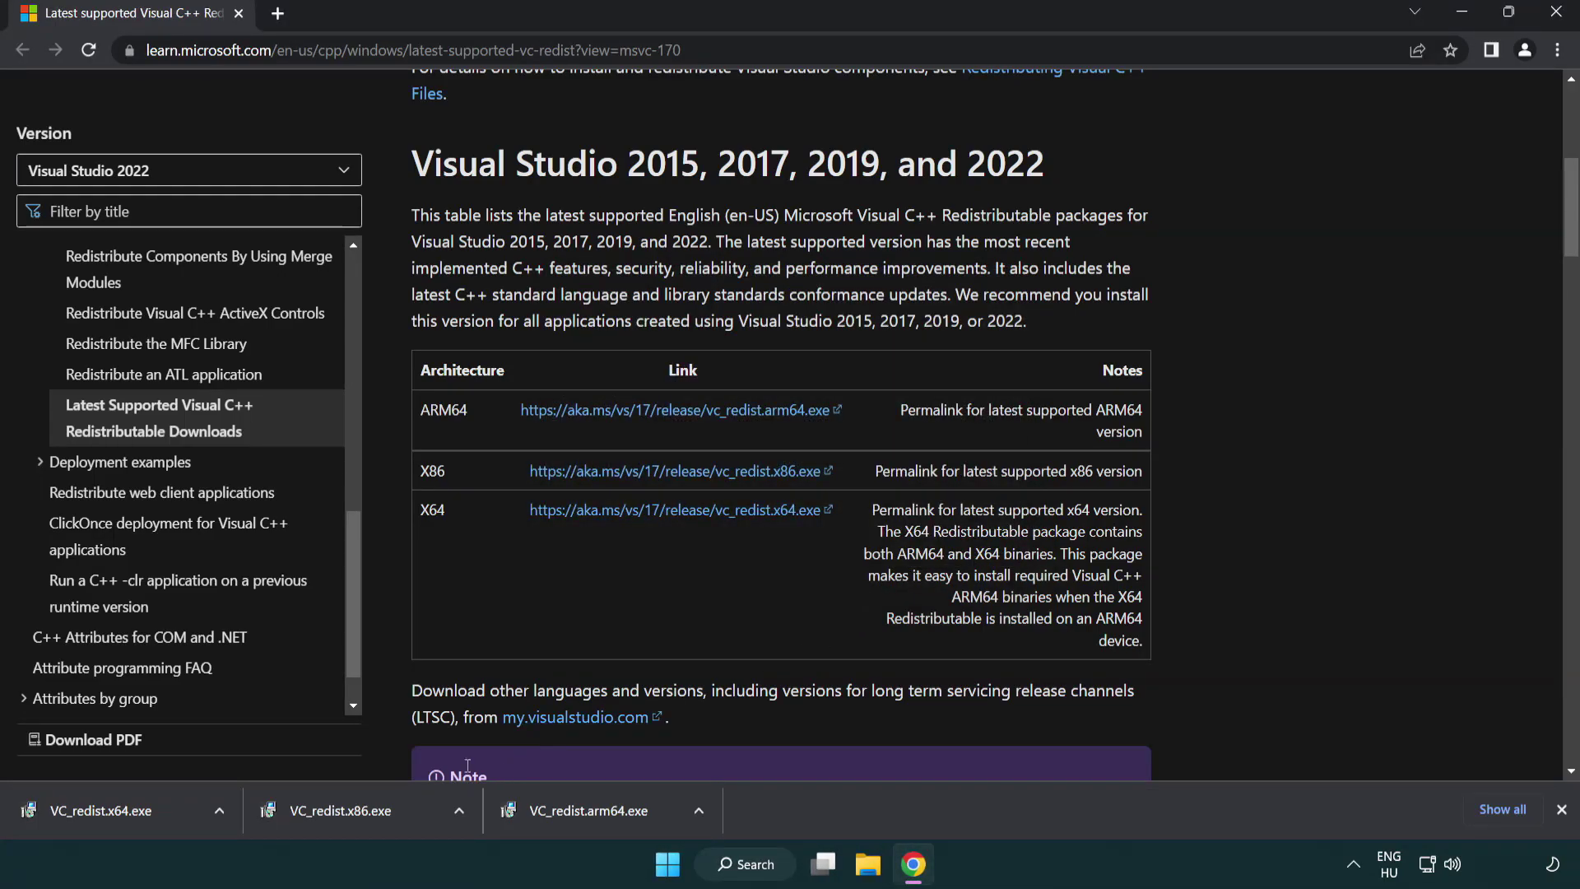
# Install VC_redist.x86.exe and VC_redist.x64.exe (14.34.31931), closing each success message without restarting.
pyautogui.click(354, 821)
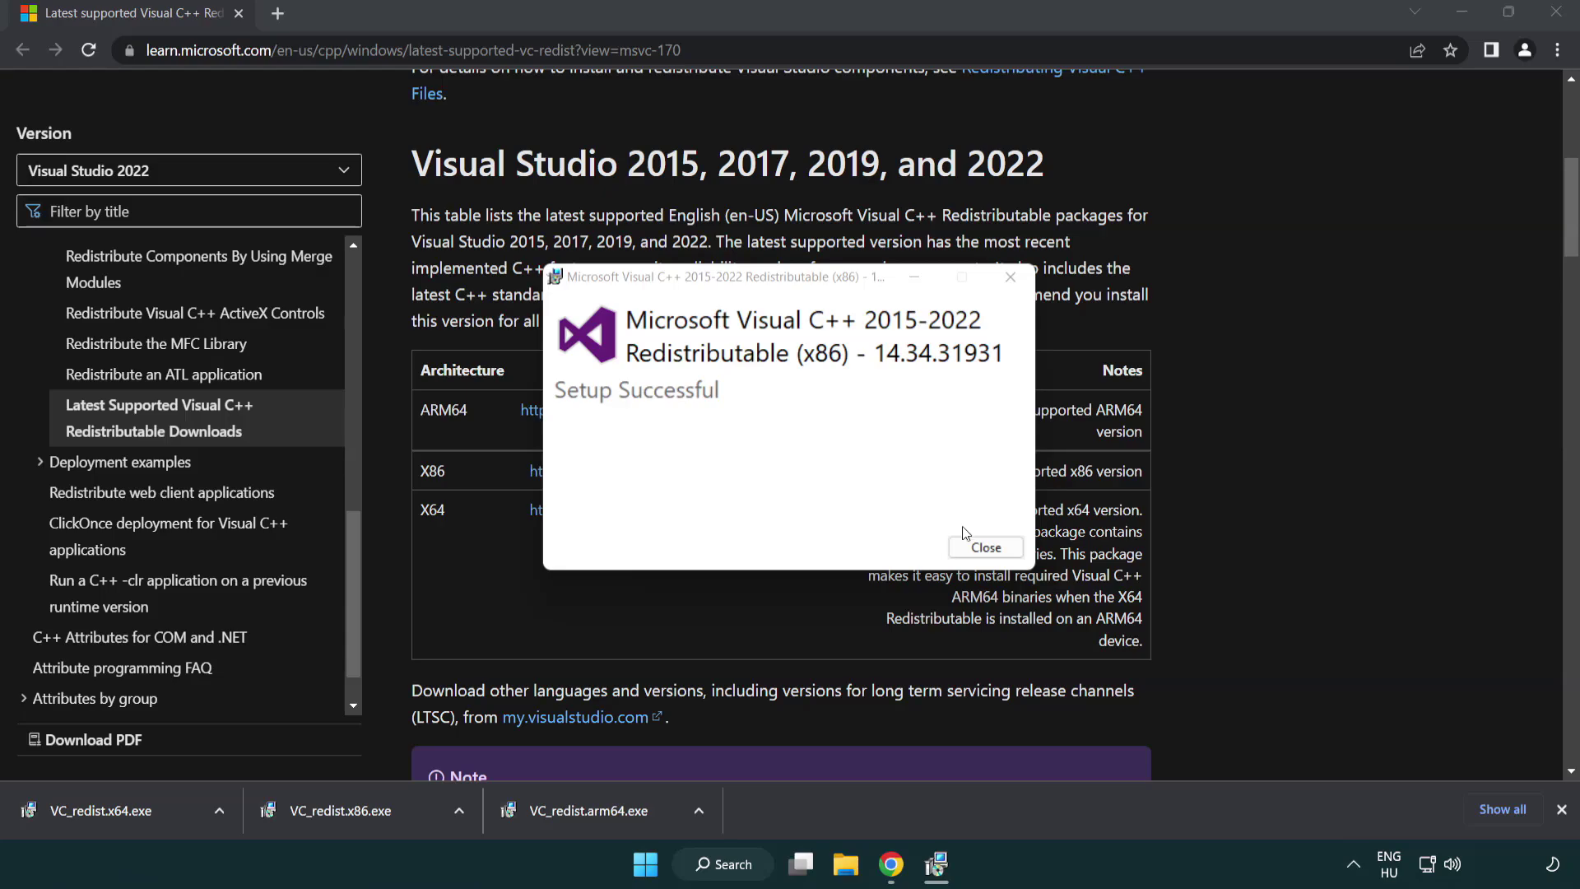
pyautogui.click(987, 547)
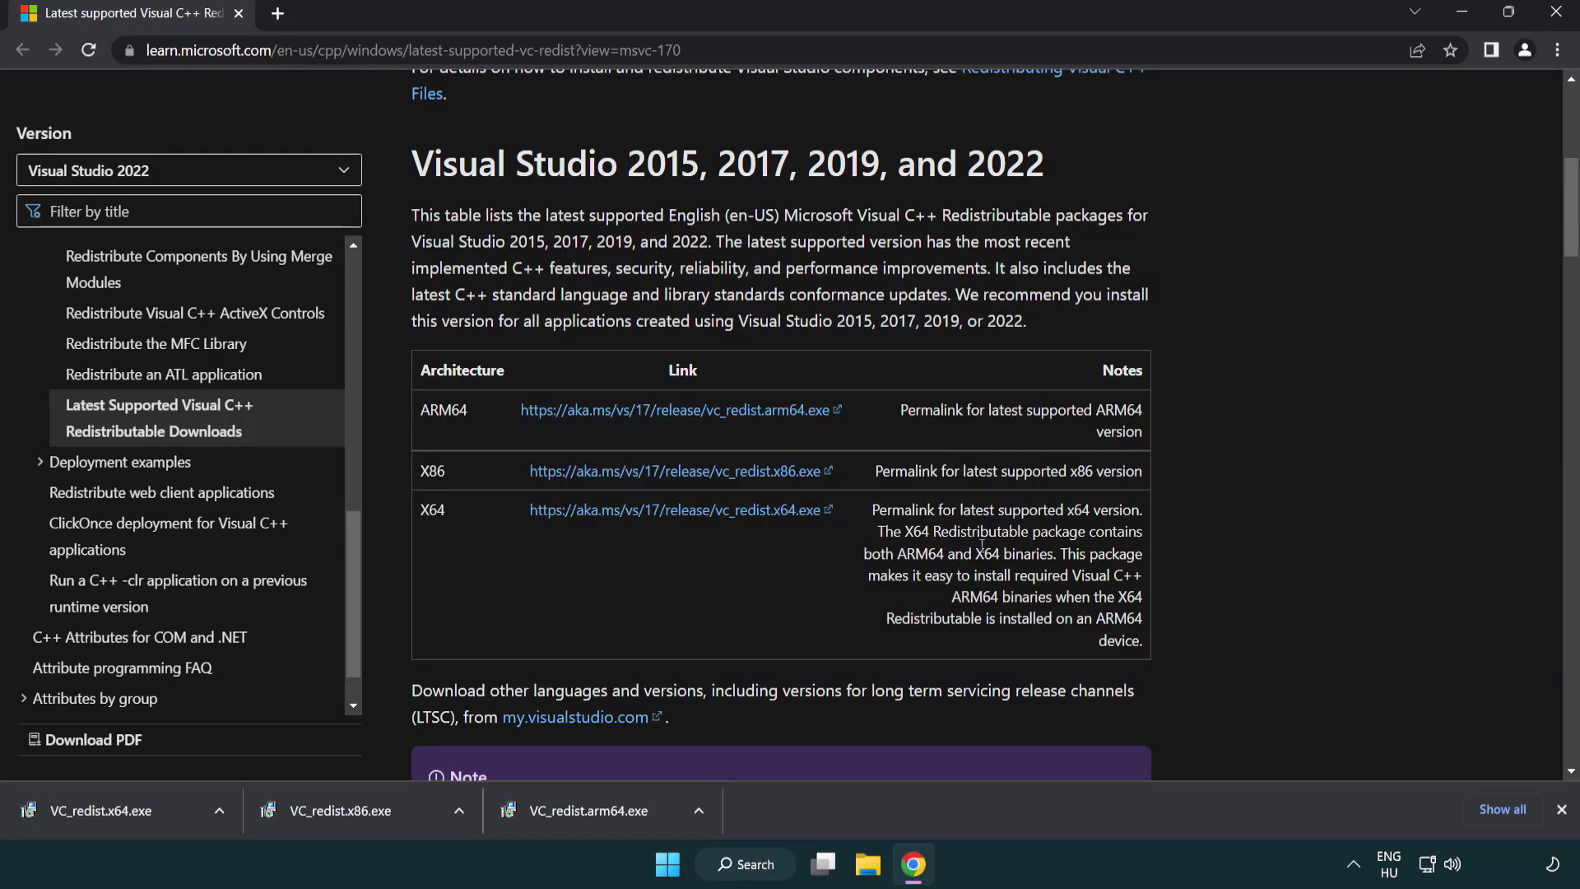
pyautogui.click(119, 808)
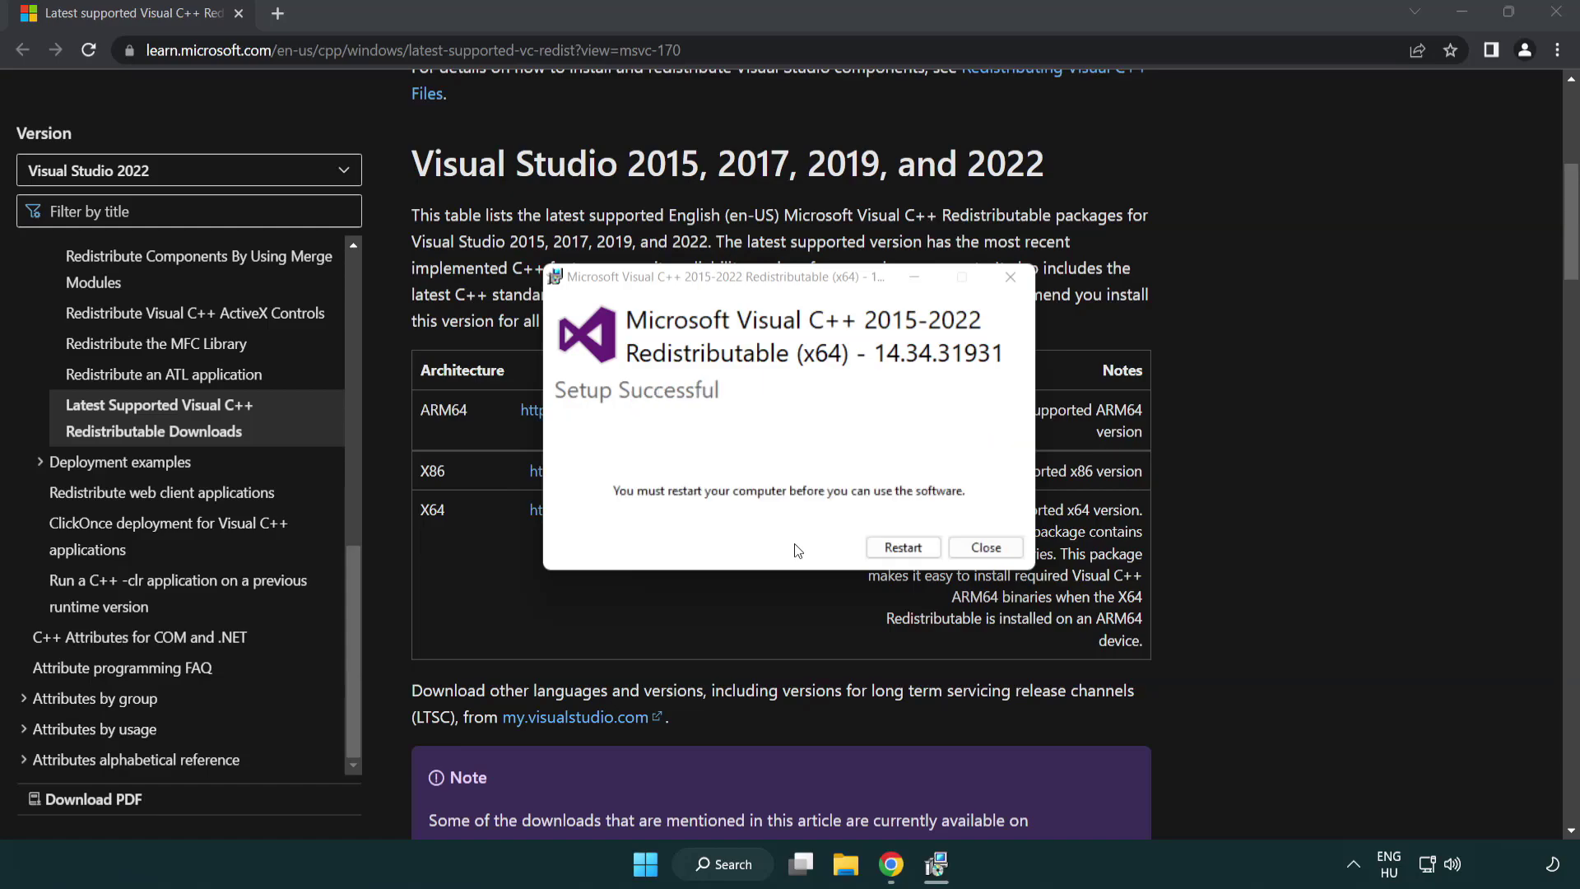
pyautogui.click(999, 555)
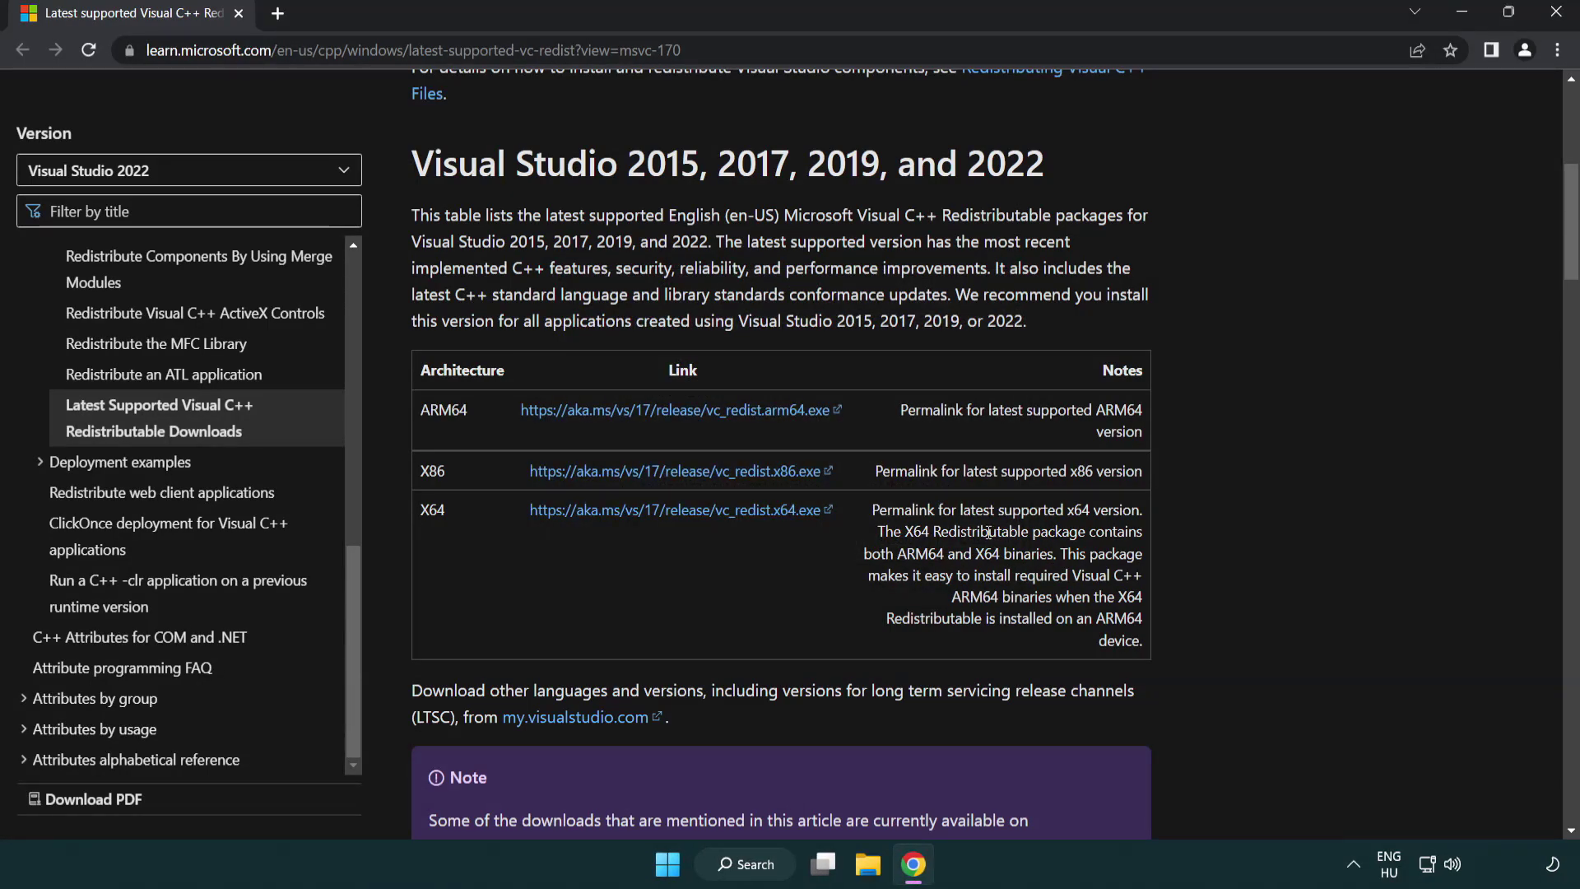
# Close Chrome and launch Command Prompt as administrator from a 'cmd' search.
pyautogui.click(1558, 13)
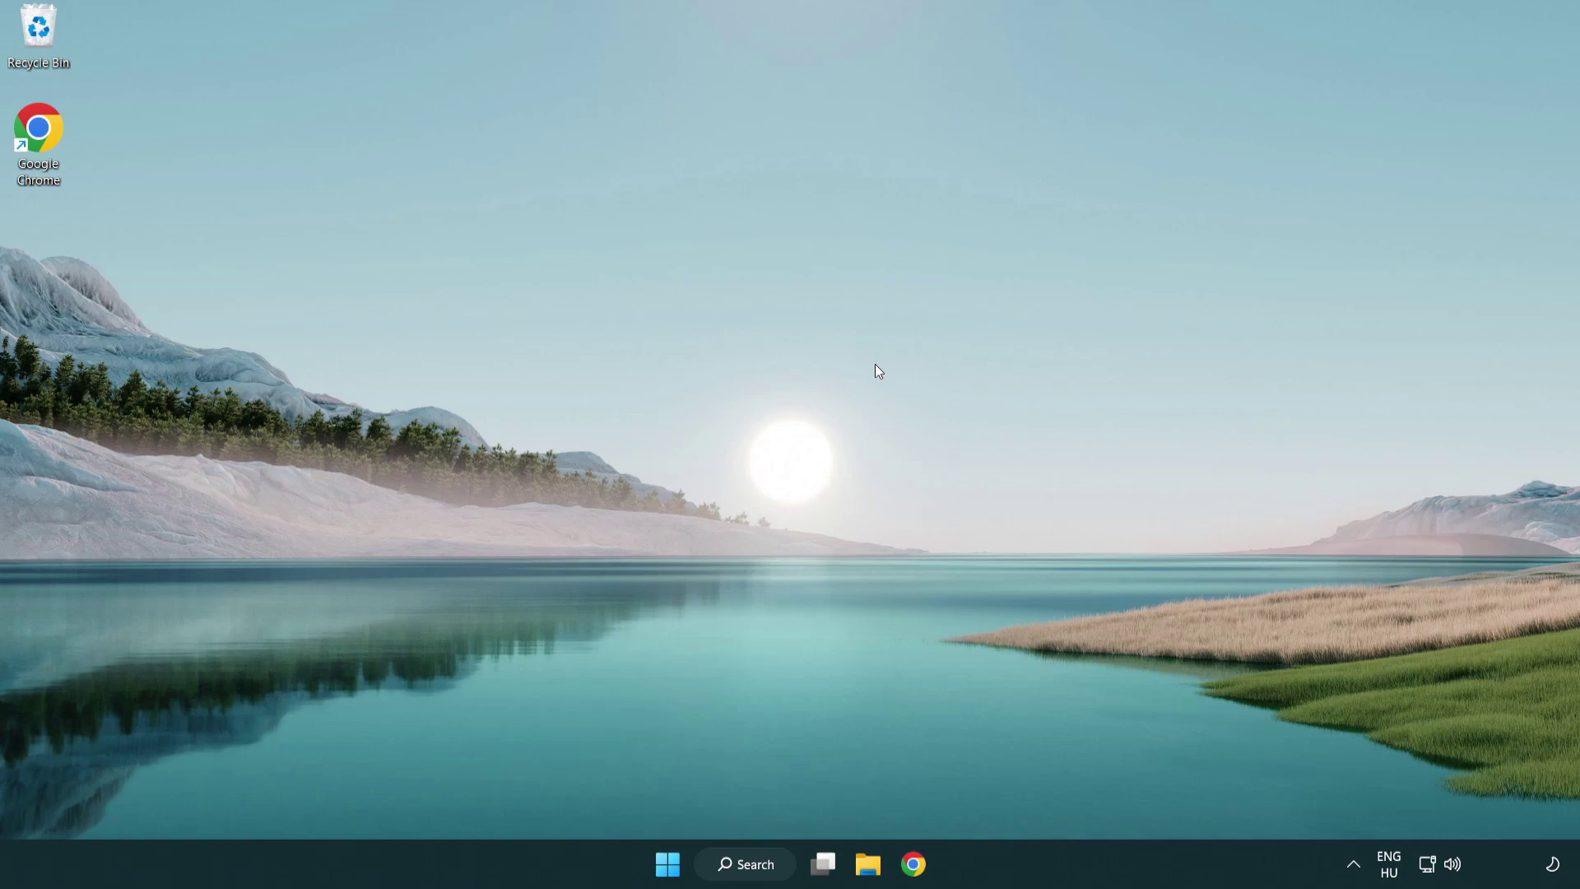
pyautogui.click(735, 877)
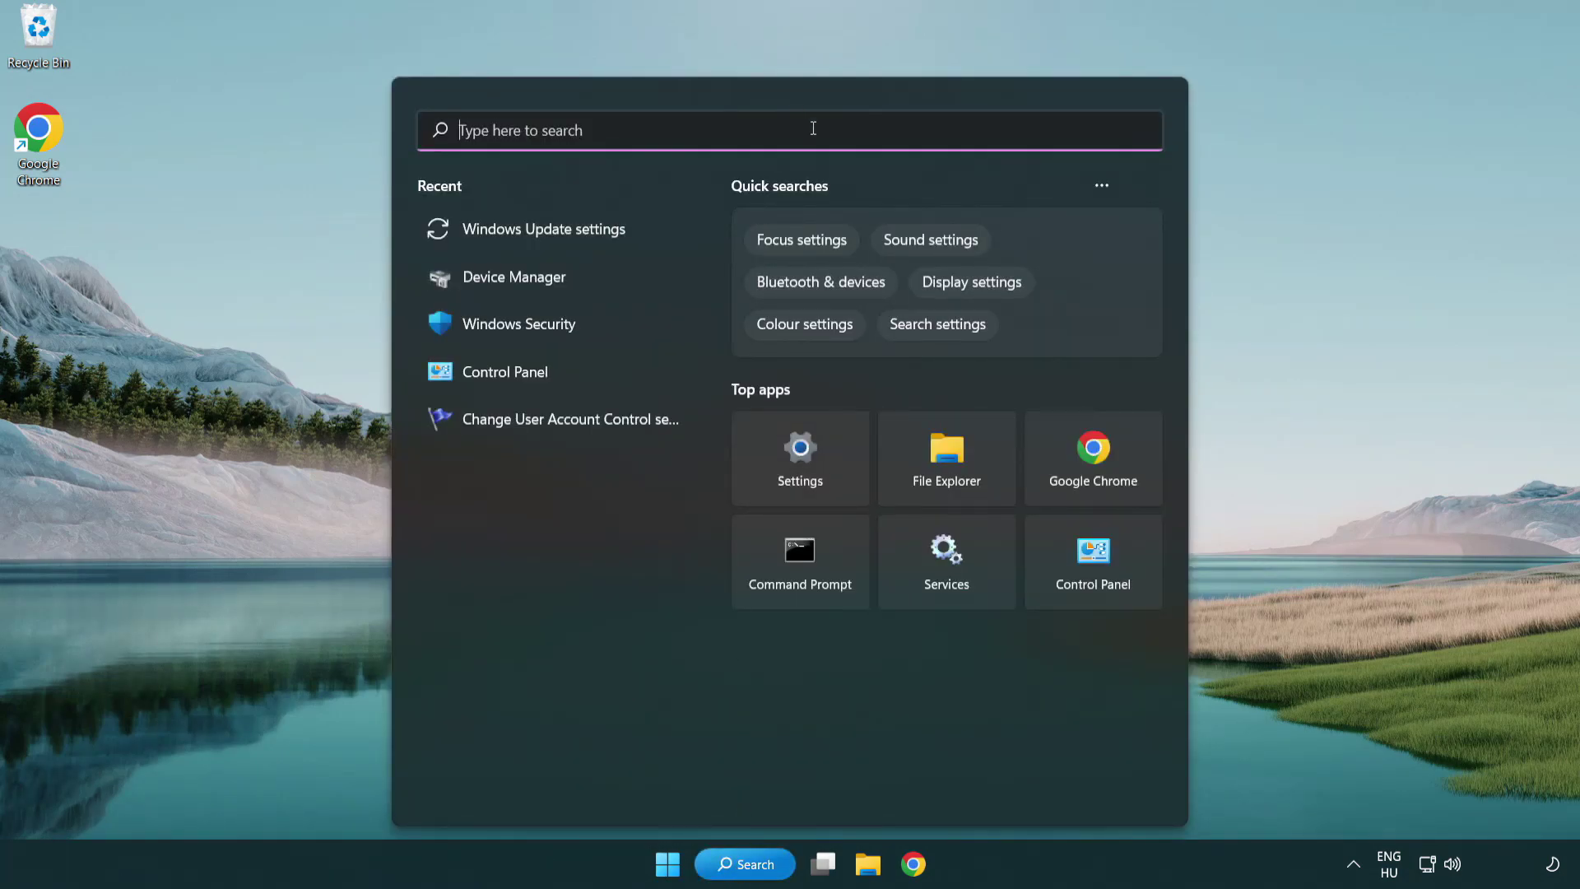
pyautogui.write('cmd')
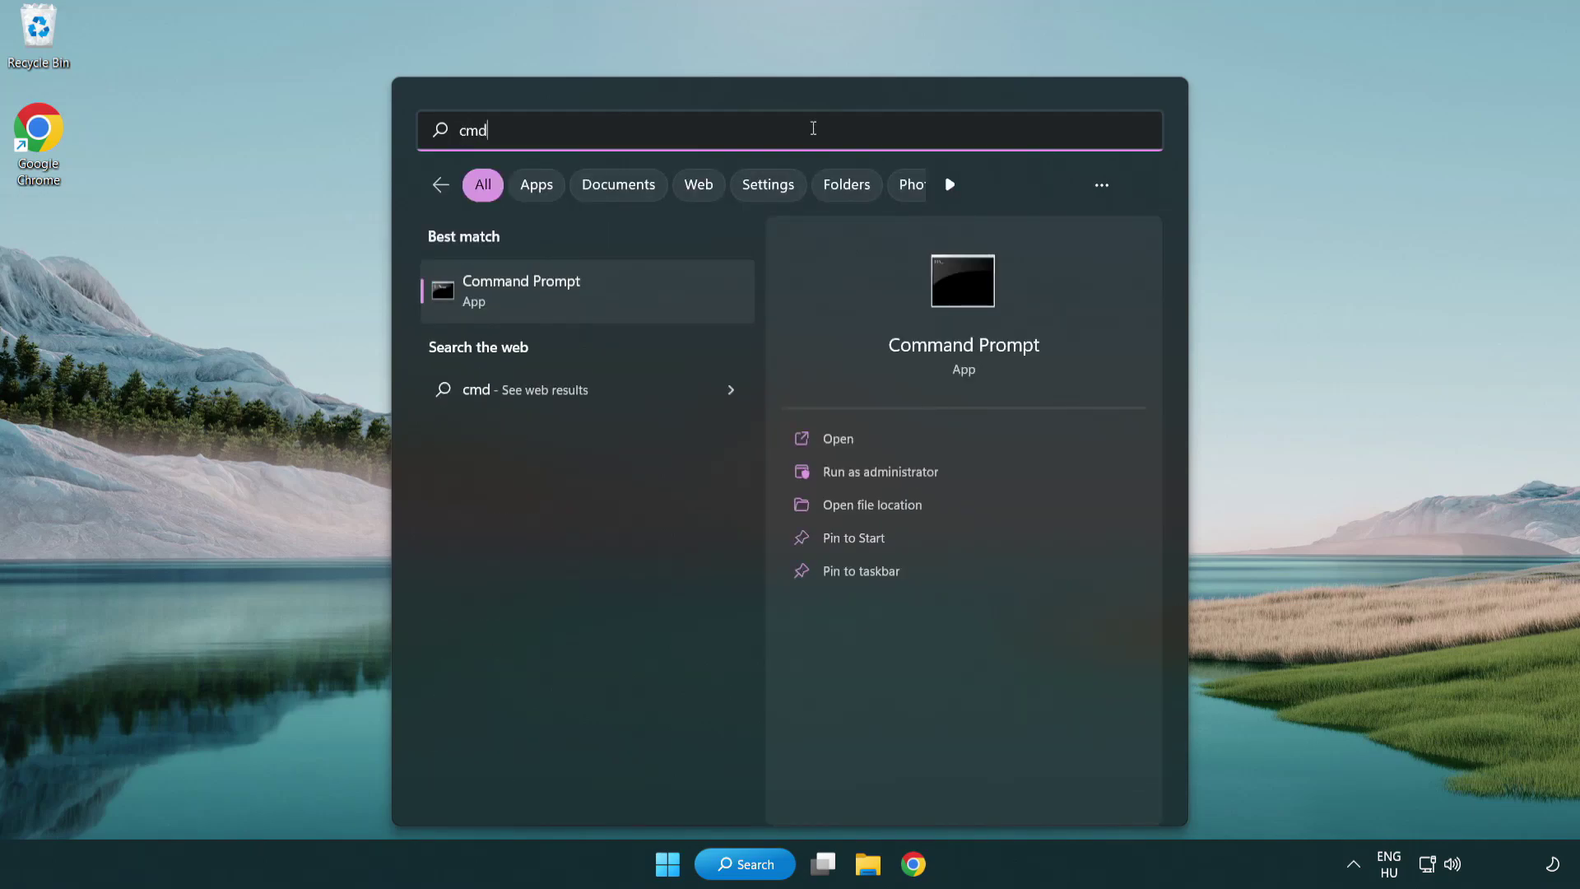
pyautogui.rightClick(604, 294)
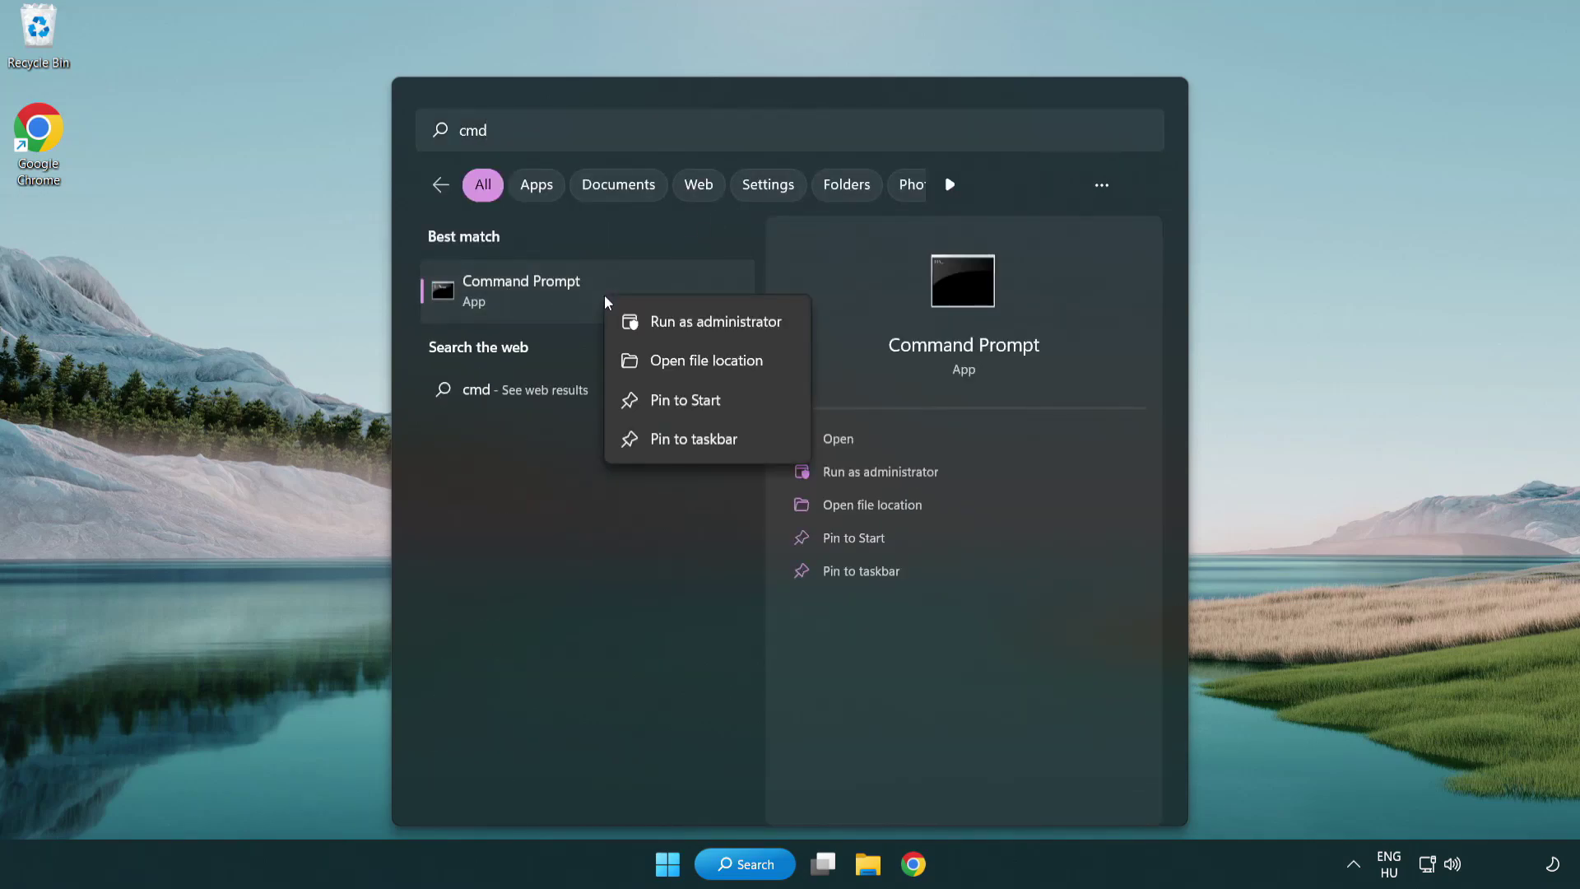
pyautogui.click(713, 328)
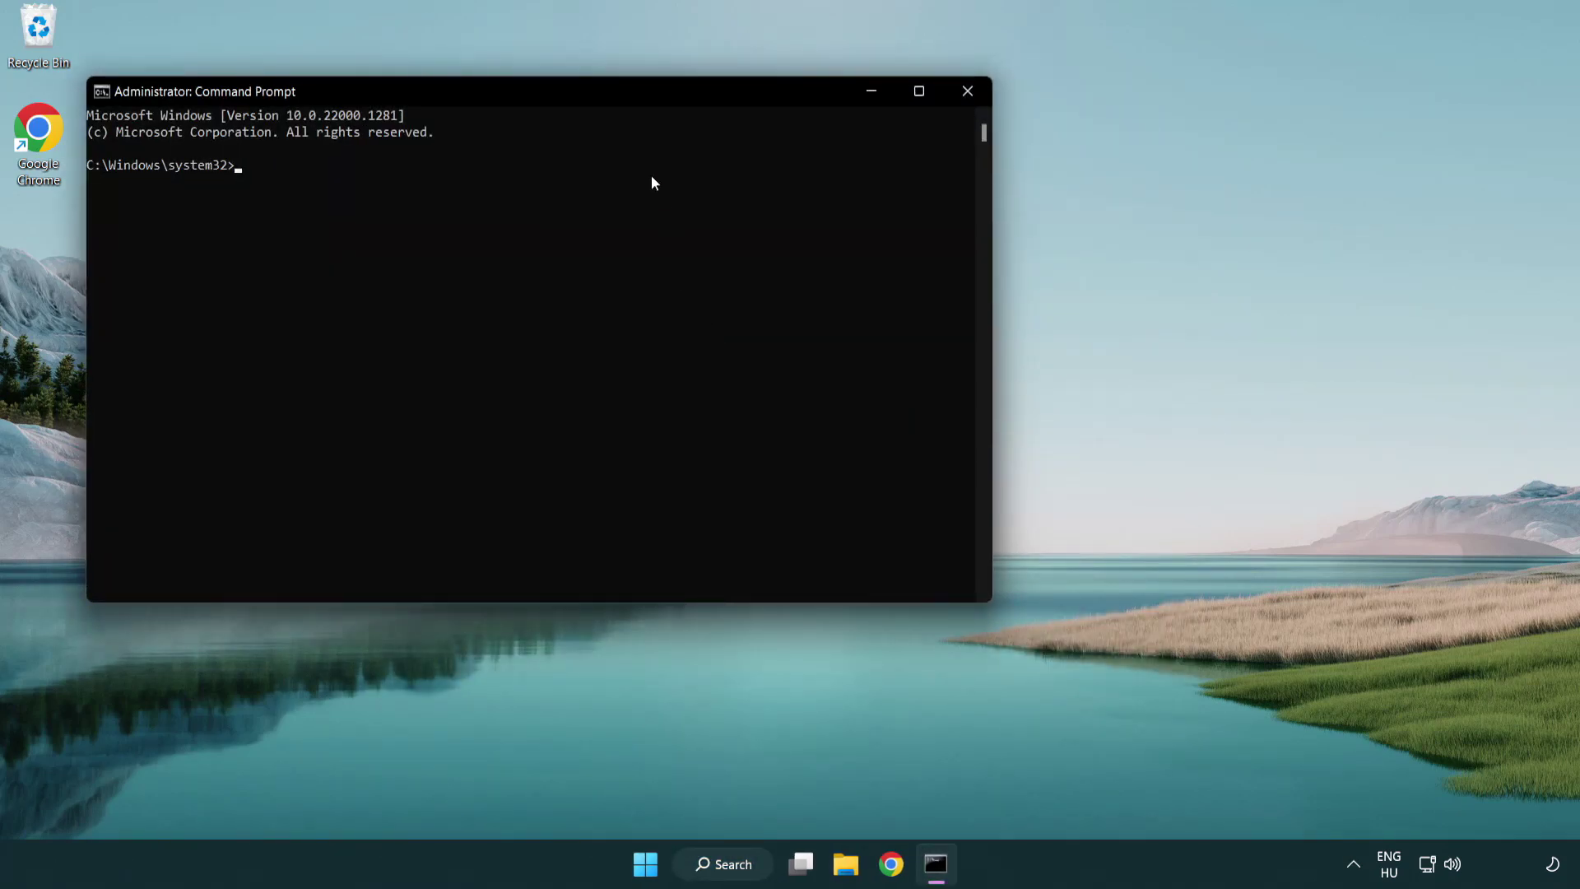
# Run sfc /scannow, which finds no integrity violations.
pyautogui.moveTo(563, 91); pyautogui.dragTo(795, 160)
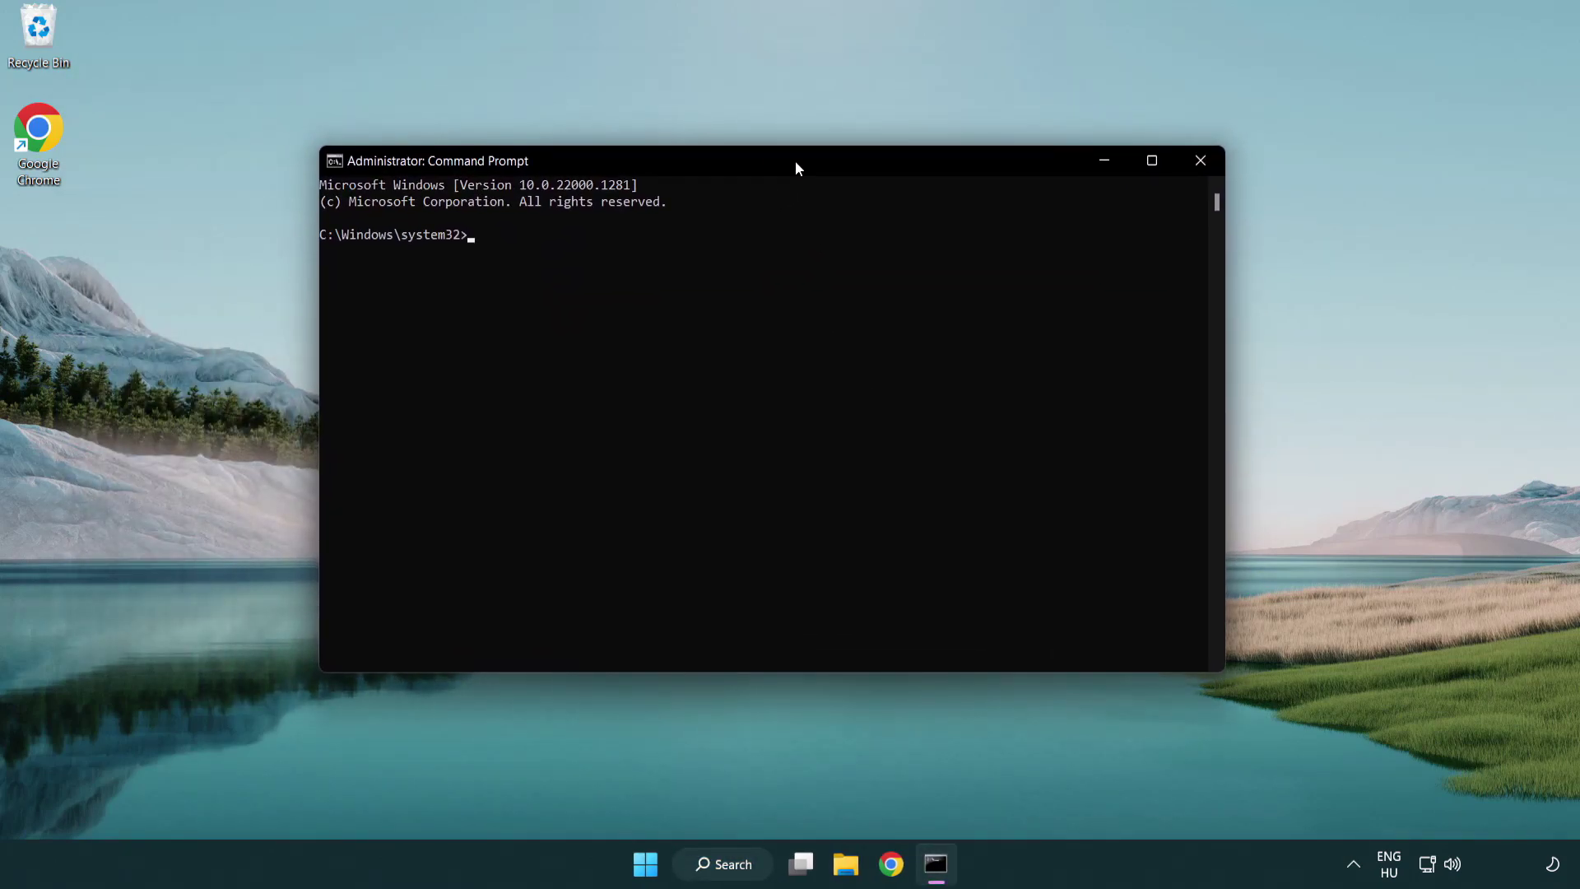
pyautogui.write('sfc /sc')
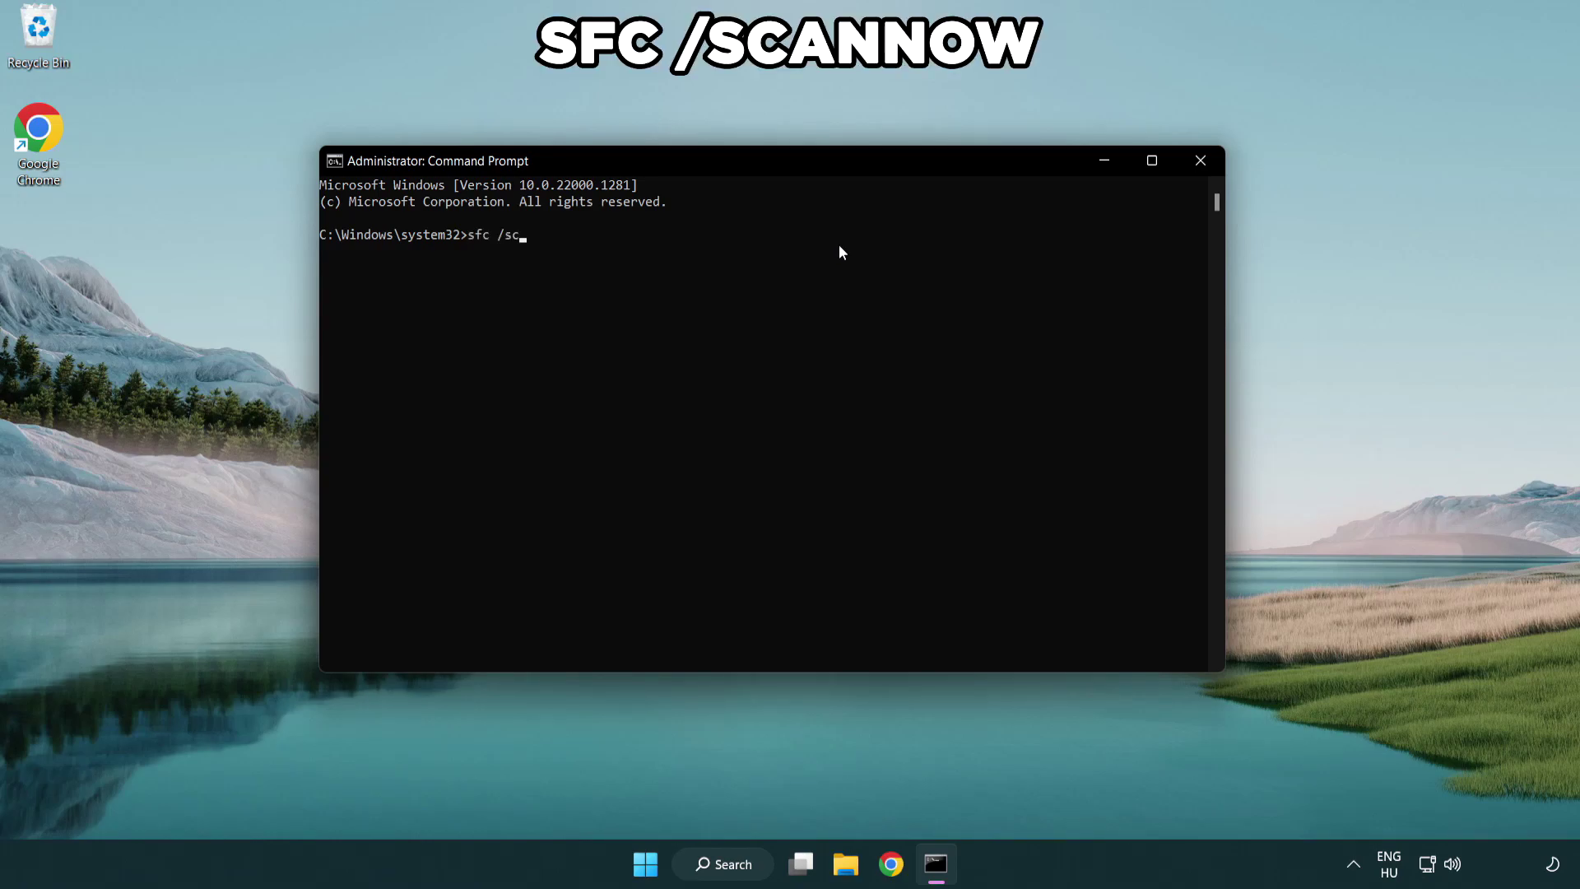
pyautogui.write('annow')
pyautogui.press('Return')
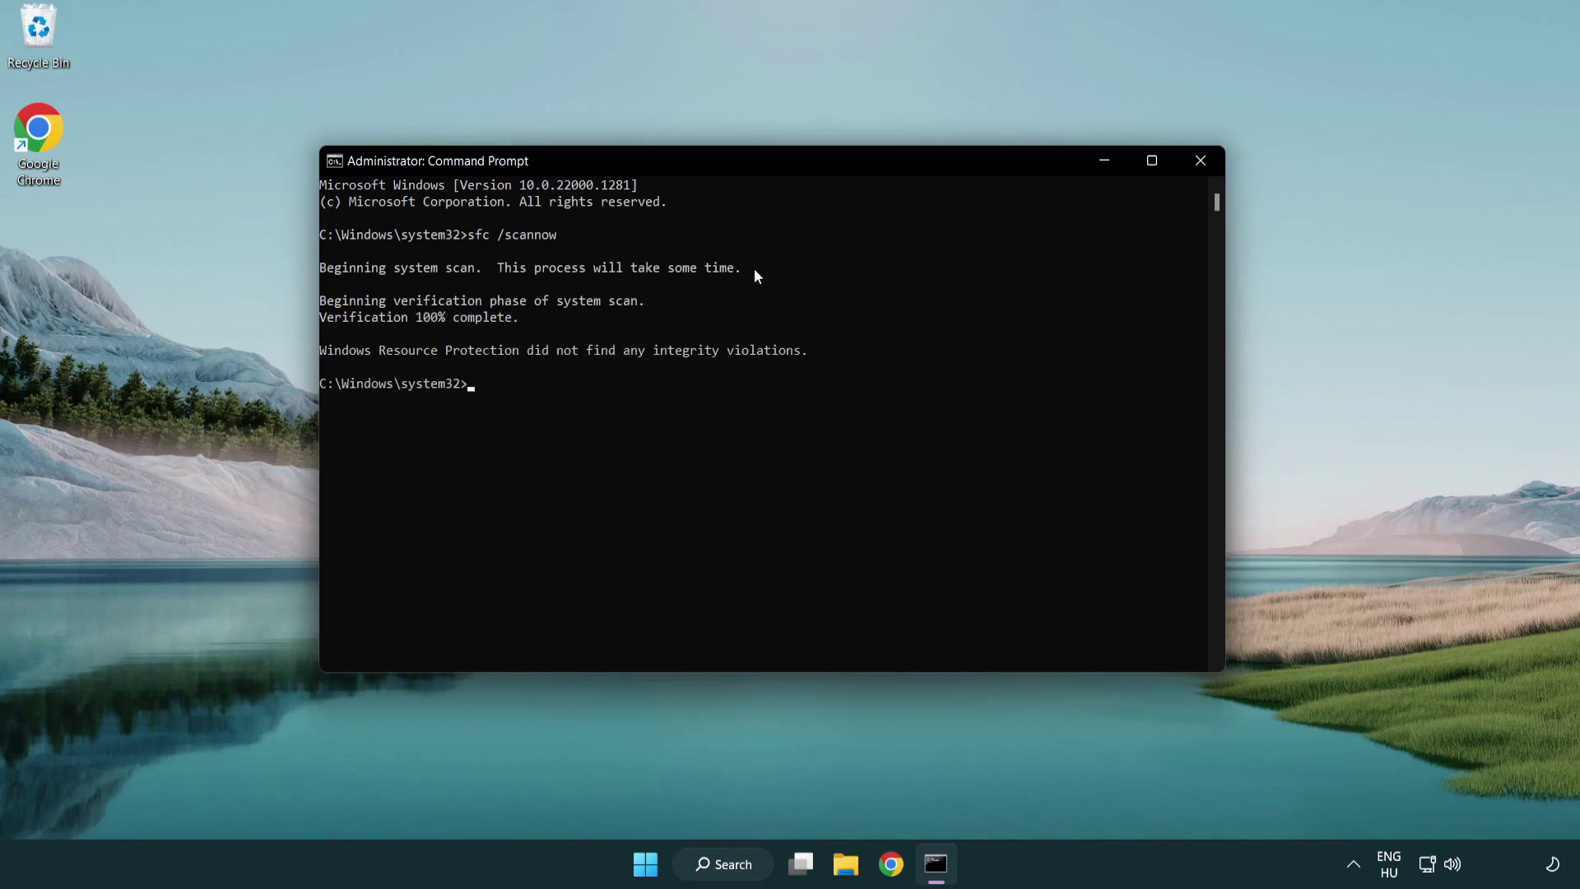
# Close Command Prompt and show the Start menu's power options.
pyautogui.click(1203, 162)
pyautogui.click(657, 870)
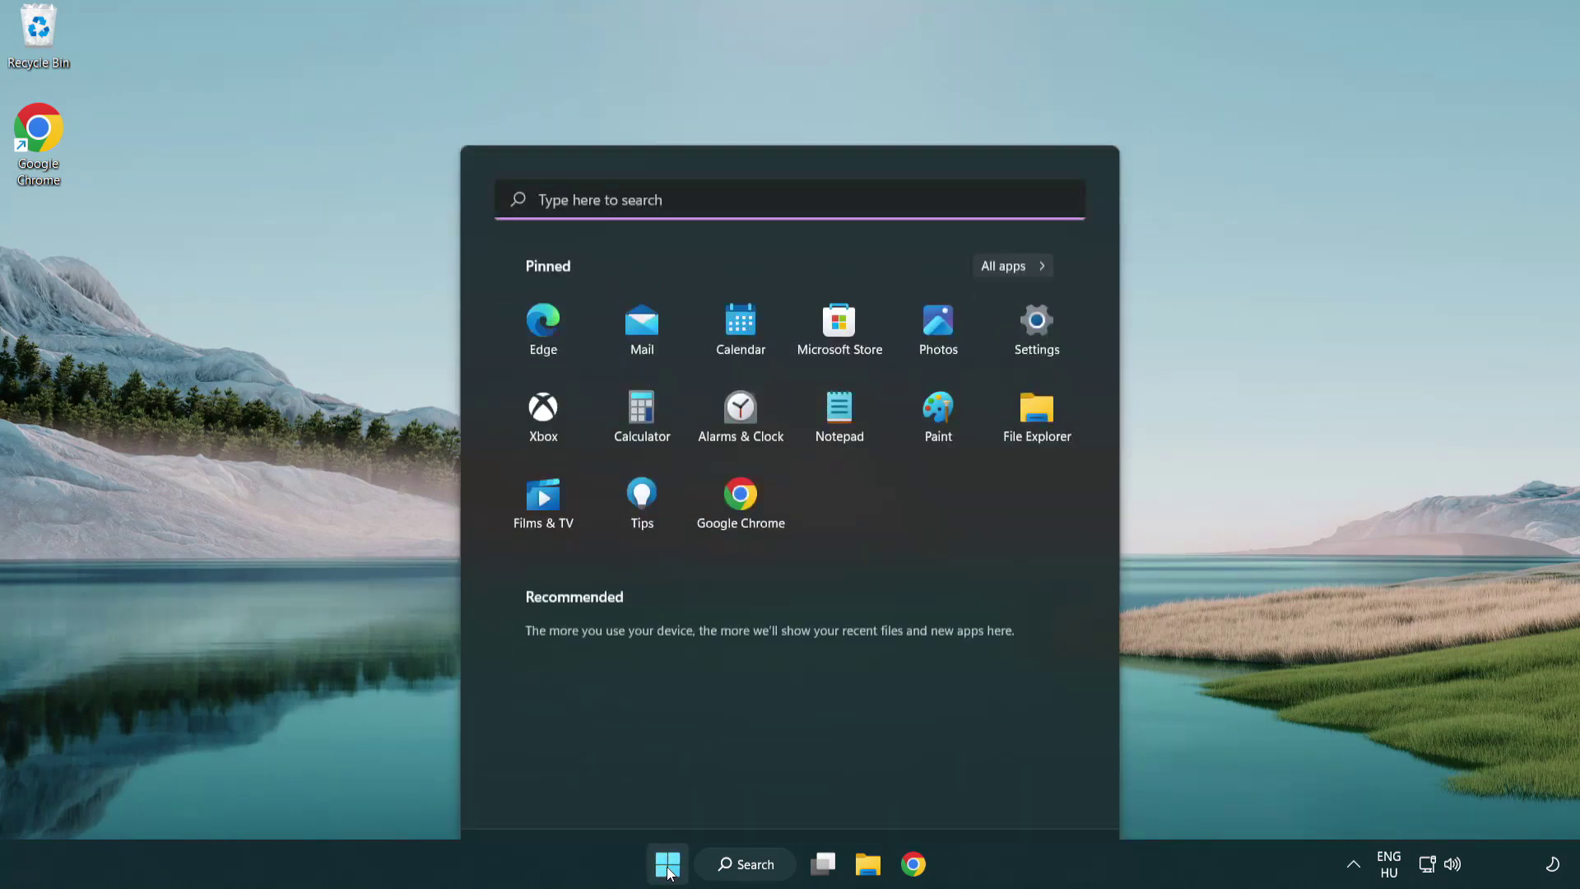
pyautogui.click(1050, 792)
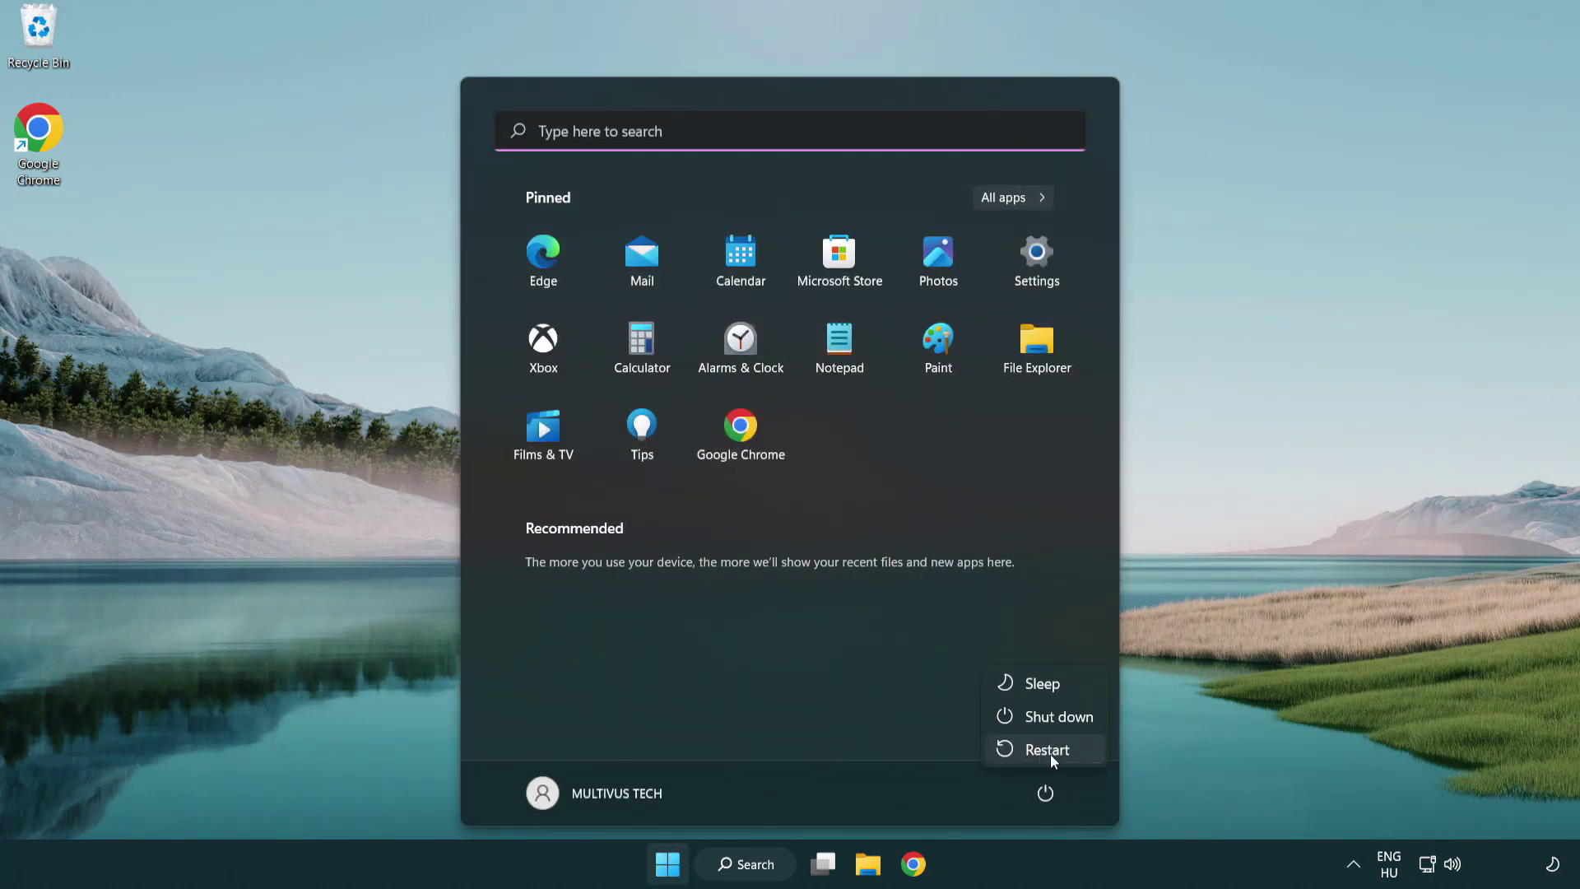